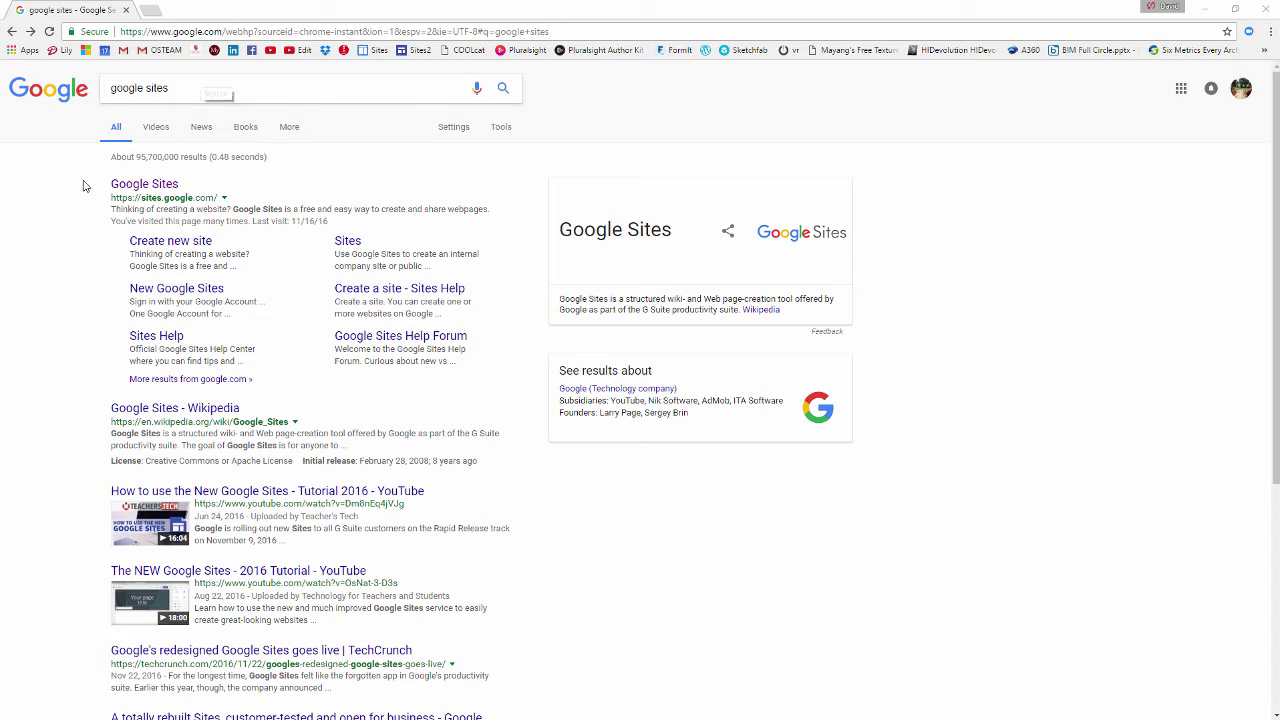
Step: Open Google Sites from the search results and start a blank site in New Google Sites
{"action": "left_click", "coordinate": [145, 184]}
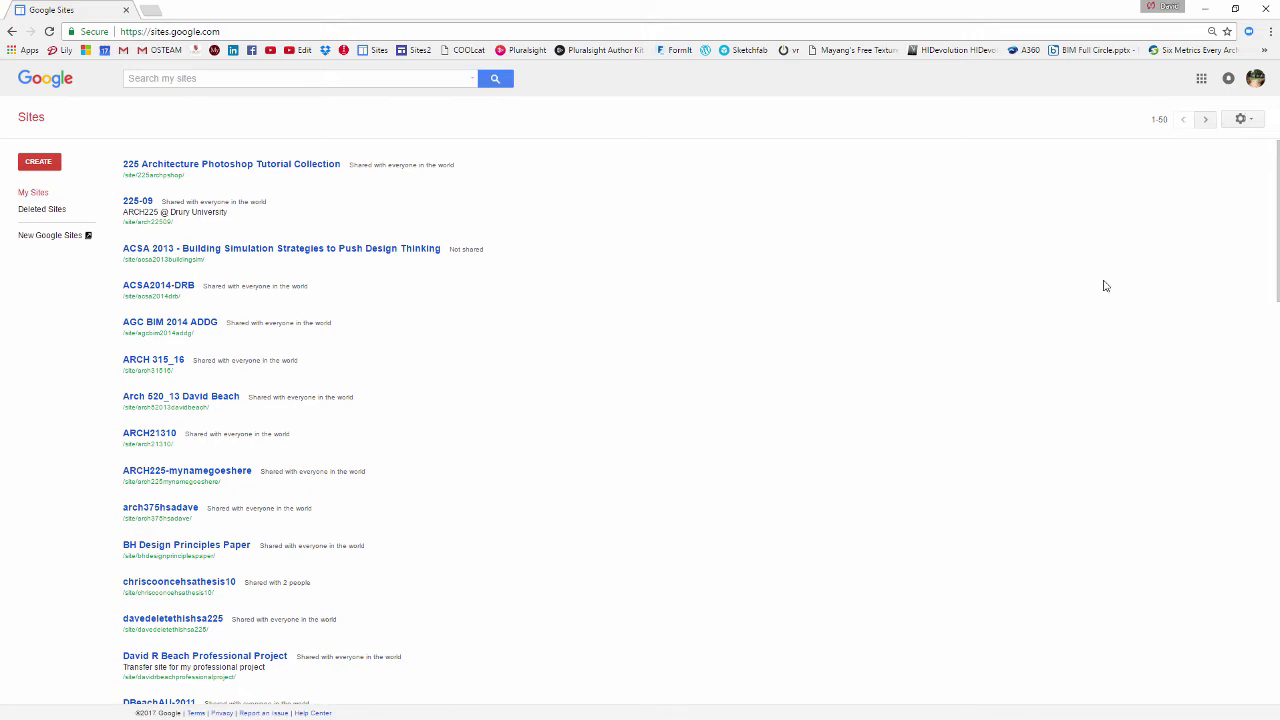
{"action": "mouse_move", "coordinate": [1276, 271]}
{"action": "left_mouse_down"}
{"action": "mouse_move", "coordinate": [1276, 513]}
{"action": "mouse_move", "coordinate": [1276, 275]}
{"action": "left_mouse_up"}
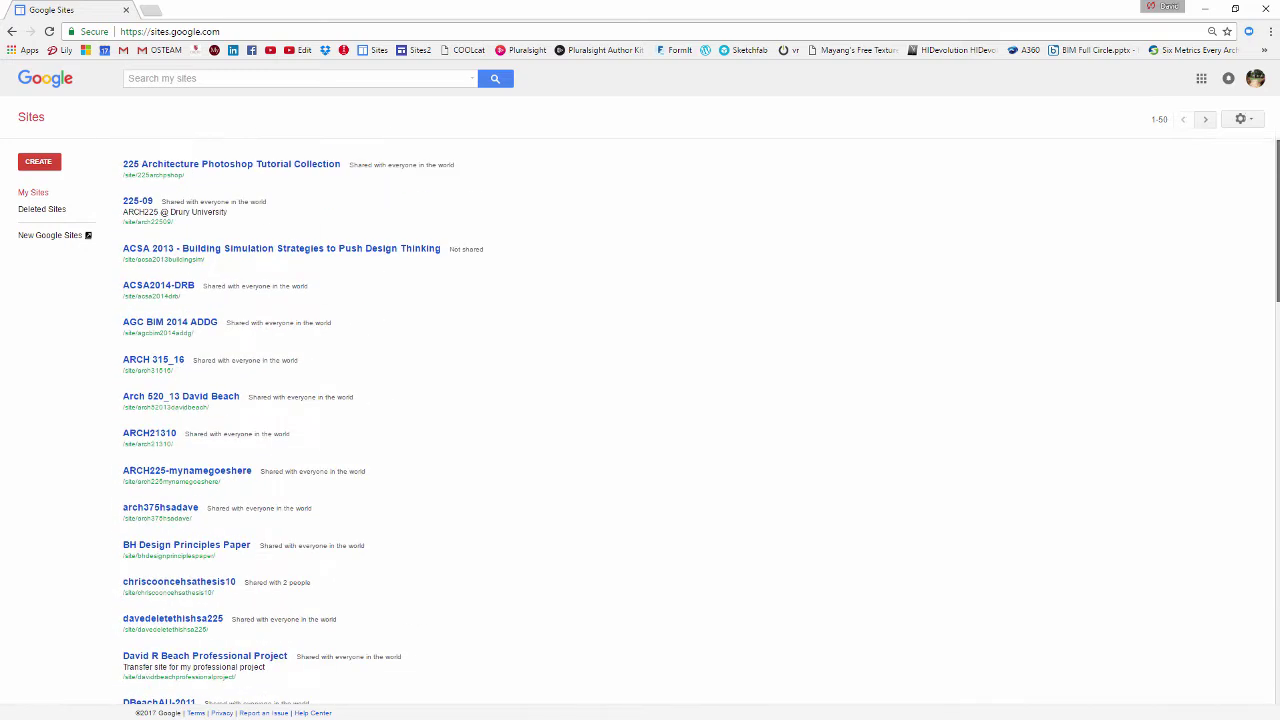
{"action": "left_click", "coordinate": [42, 240]}
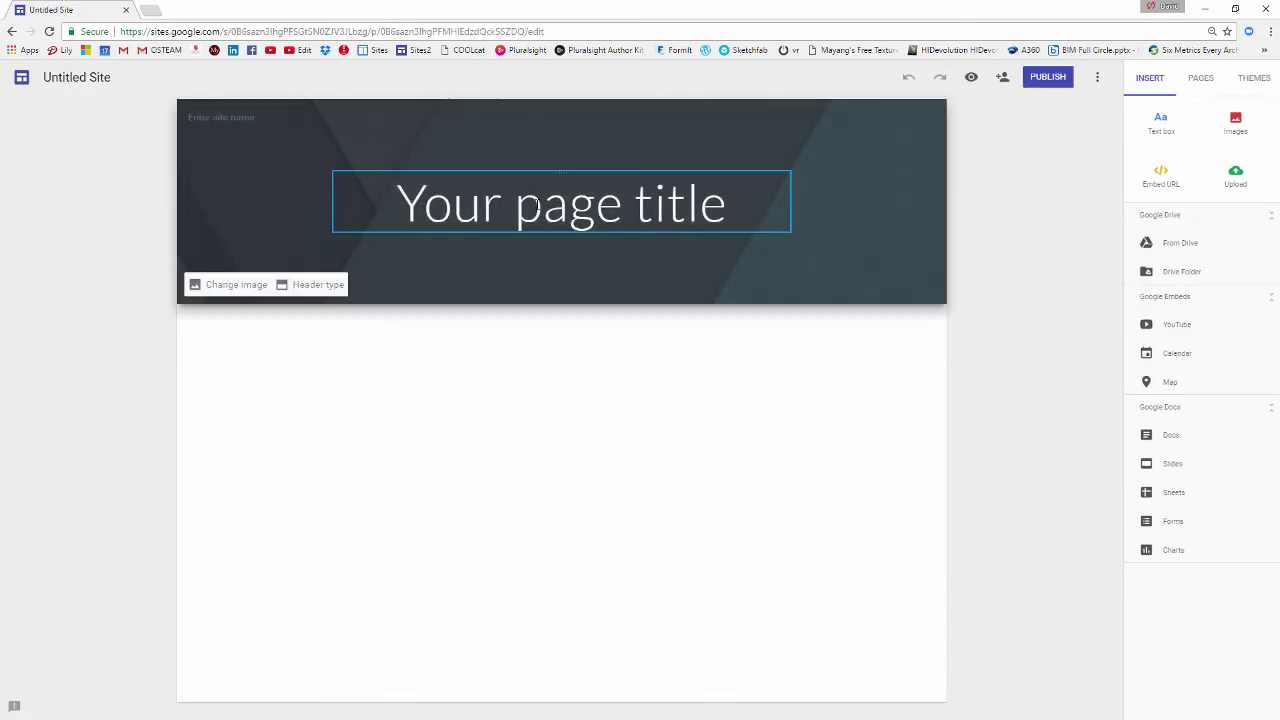
Step: Name the untitled site document "archdu delete me after this tutorial"
{"action": "left_click", "coordinate": [99, 82]}
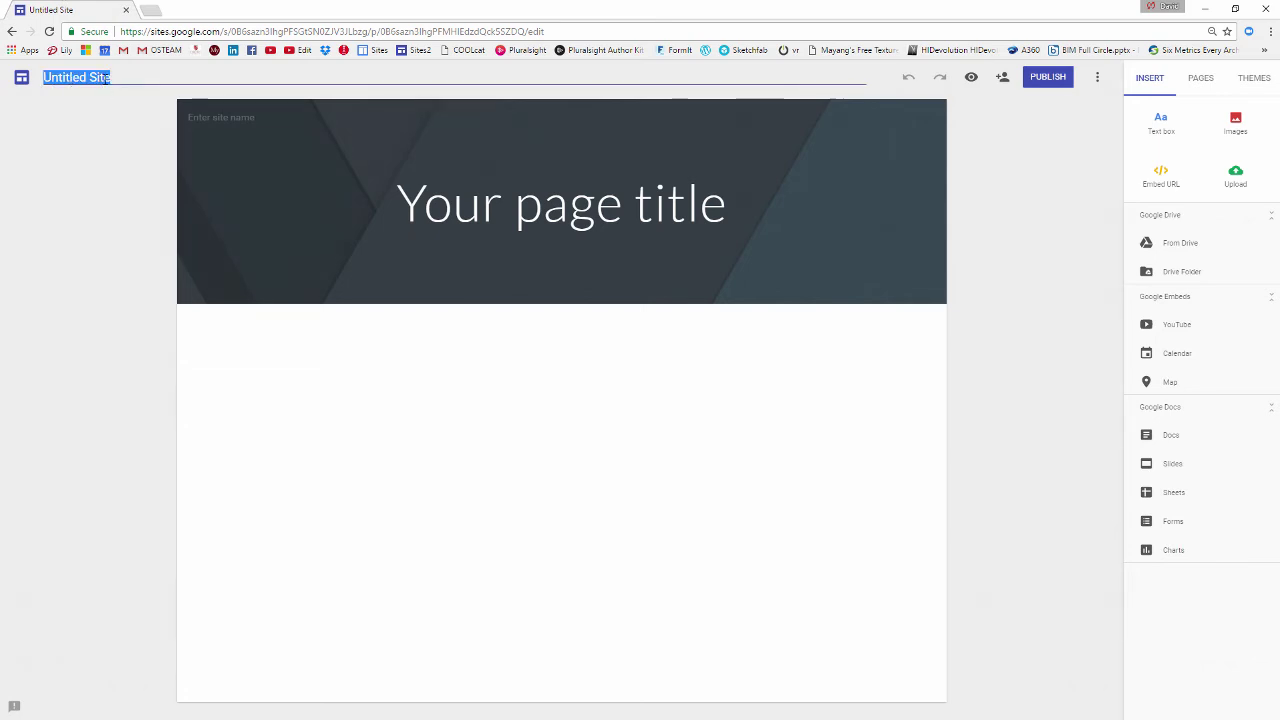
{"action": "type", "text": "arch"}
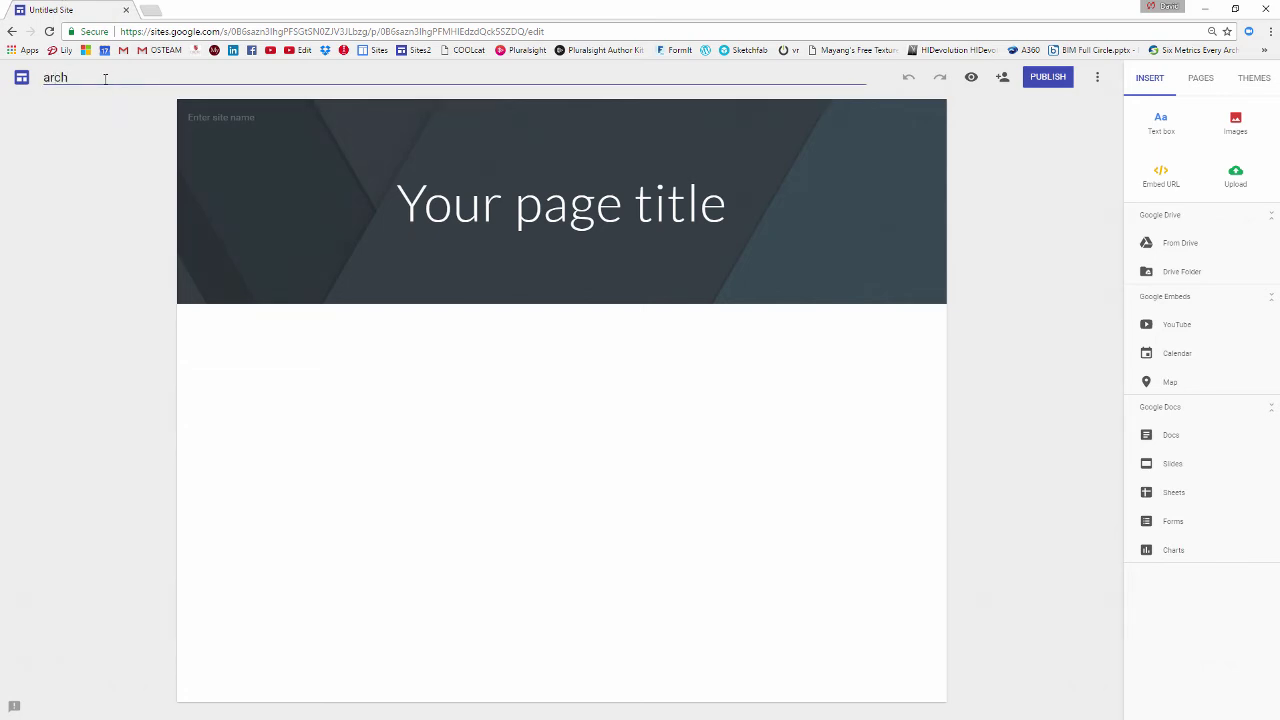
{"action": "type", "text": "du delete me after this tutorial"}
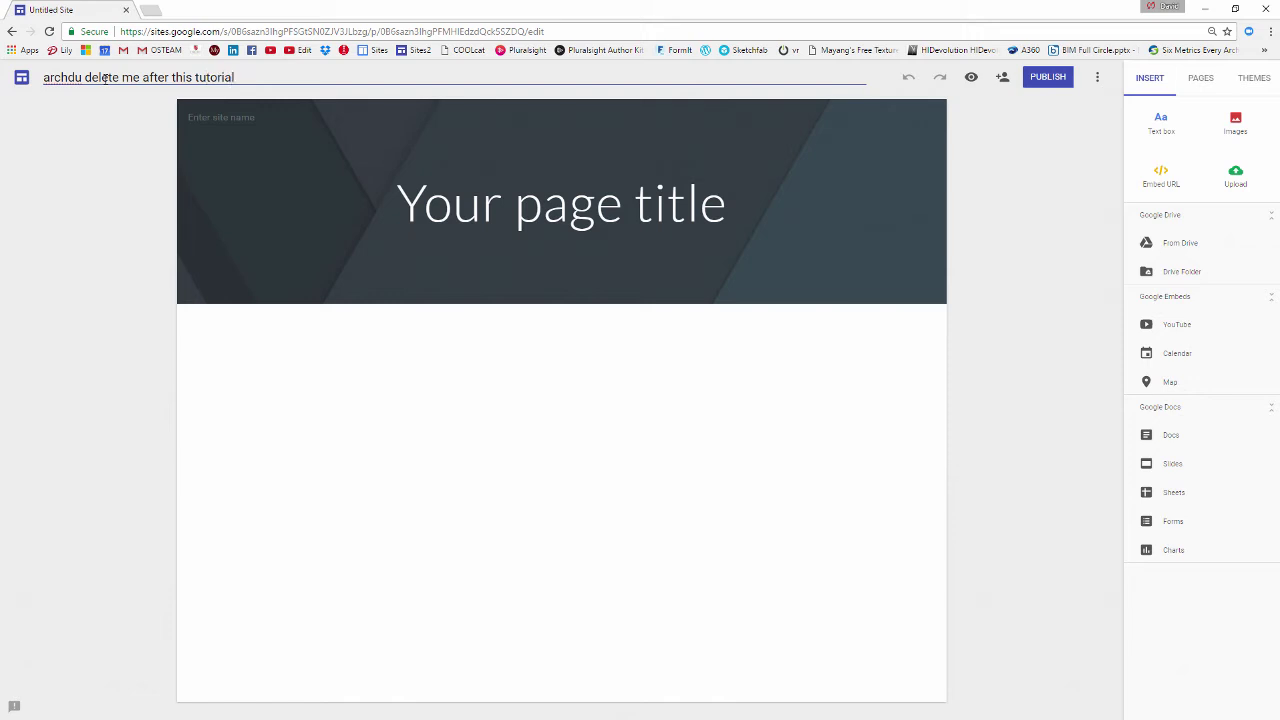
Step: Replace the placeholder page title in the header with "Test Page"
{"action": "left_click", "coordinate": [607, 215]}
{"action": "left_click", "coordinate": [607, 215]}
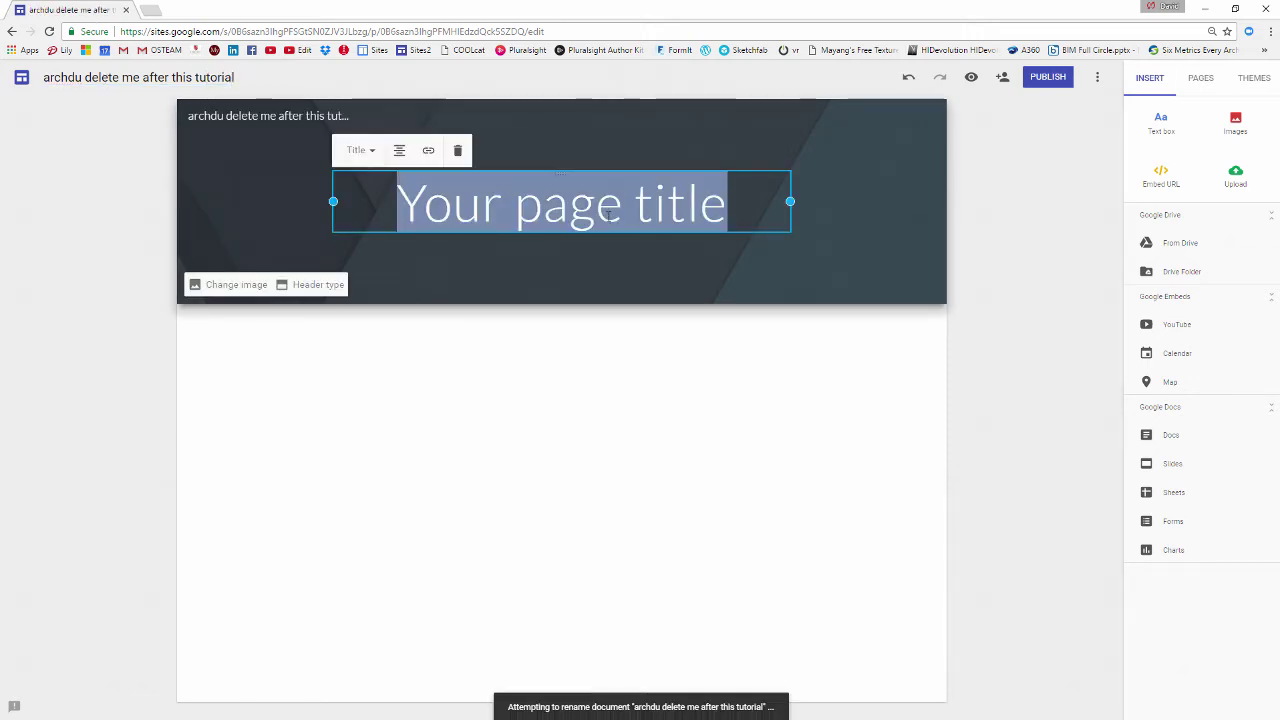
{"action": "type", "text": "TEst"}
{"action": "key", "text": "BackSpace"}
{"action": "key", "text": "BackSpace"}
{"action": "key", "text": "BackSpace"}
{"action": "type", "text": "est"}
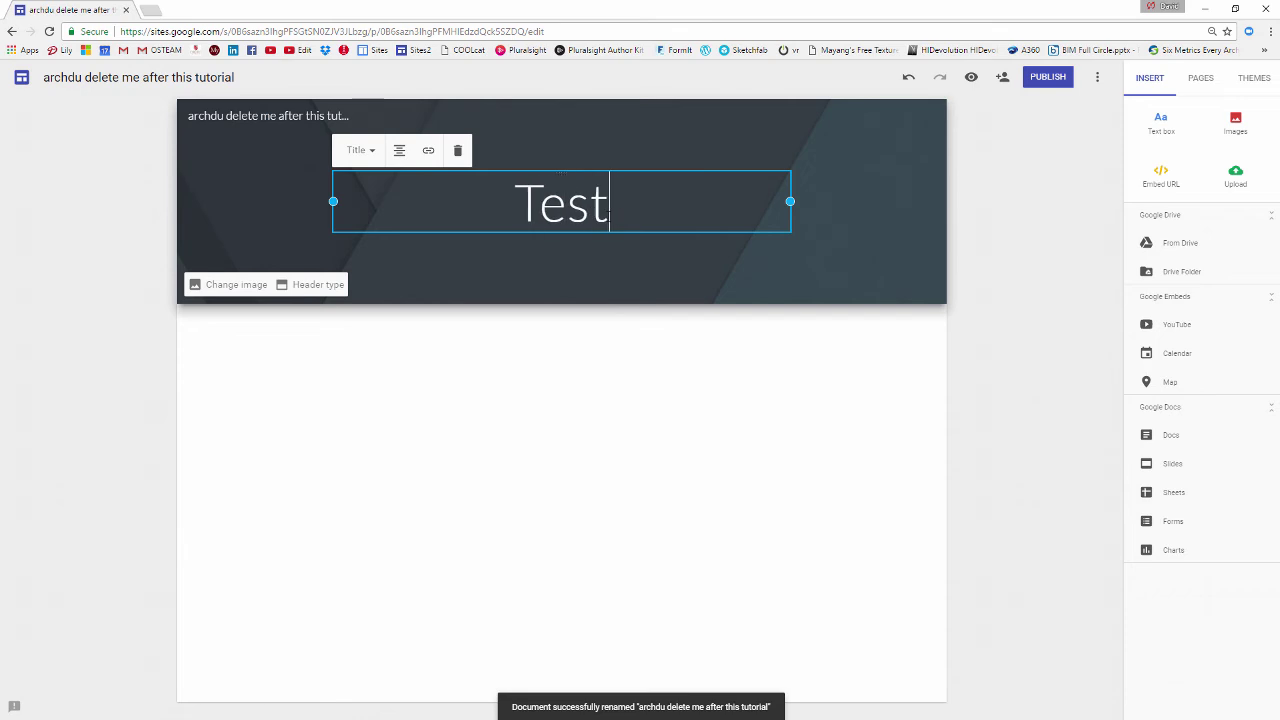
{"action": "type", "text": " Page"}
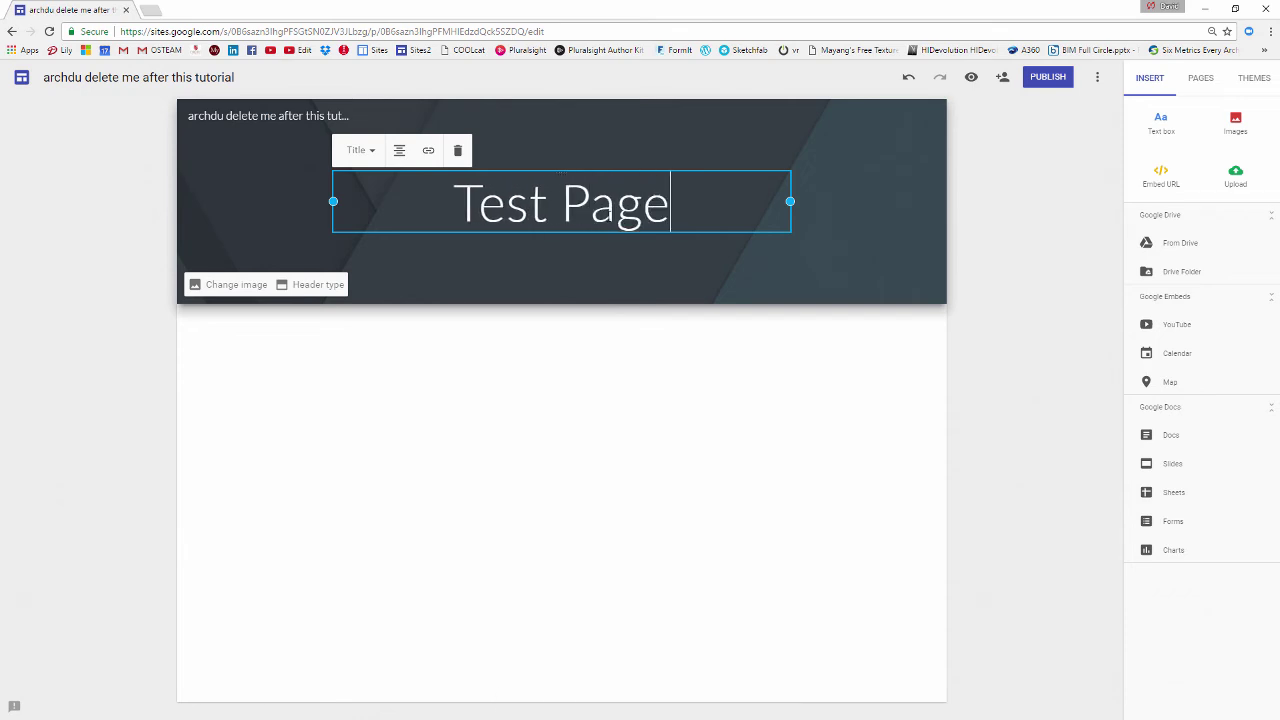
{"action": "left_click", "coordinate": [591, 413]}
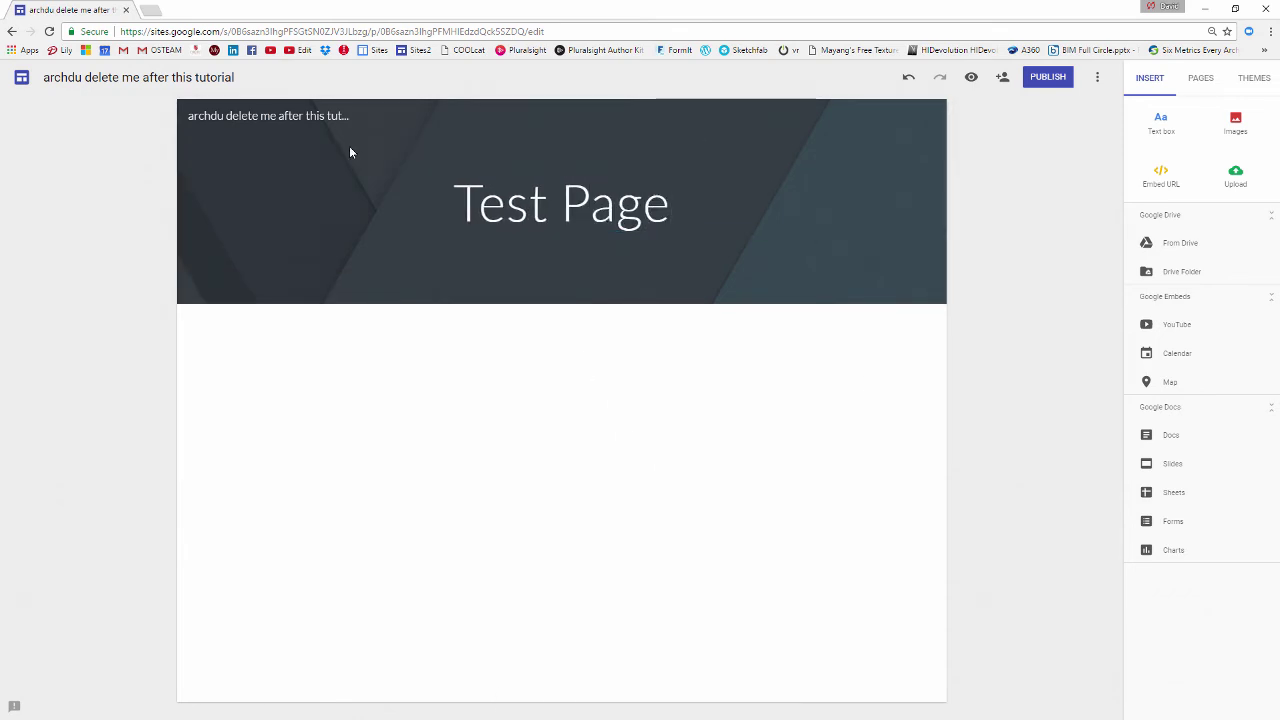
Step: Look through the gallery and upload sources for the header image without choosing a picture
{"action": "mouse_move", "coordinate": [399, 186]}
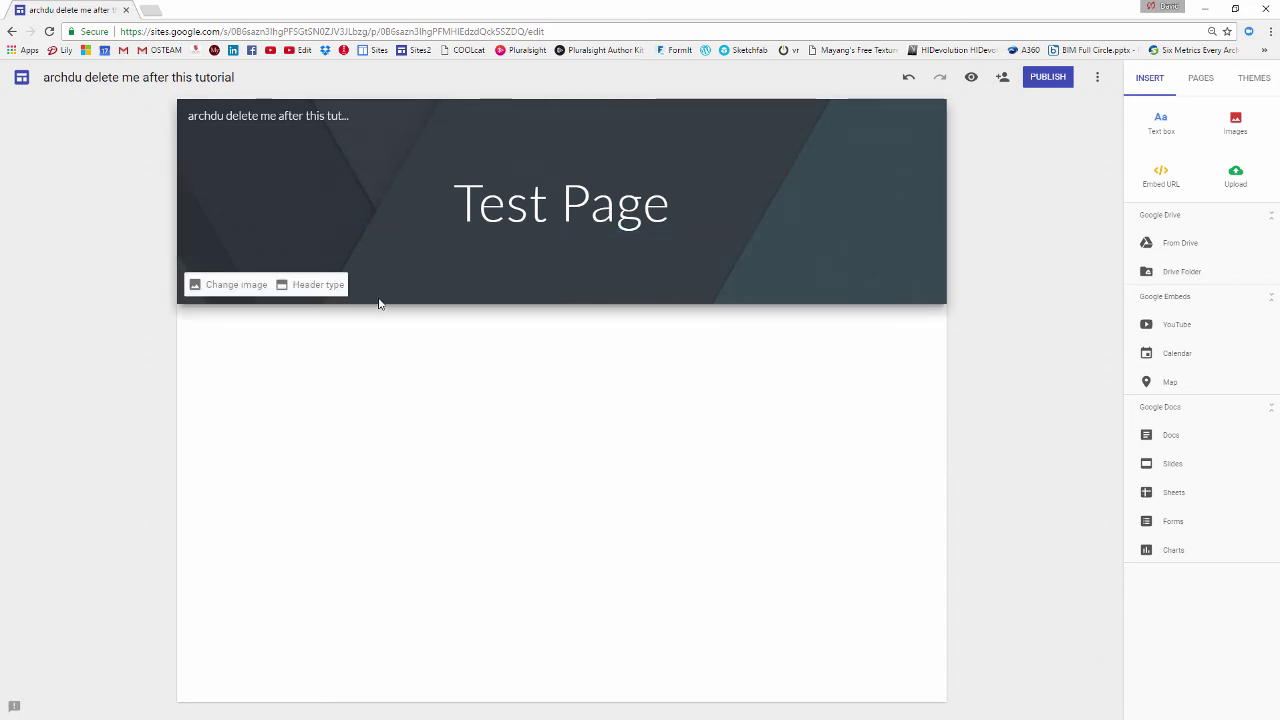
{"action": "left_click", "coordinate": [236, 286]}
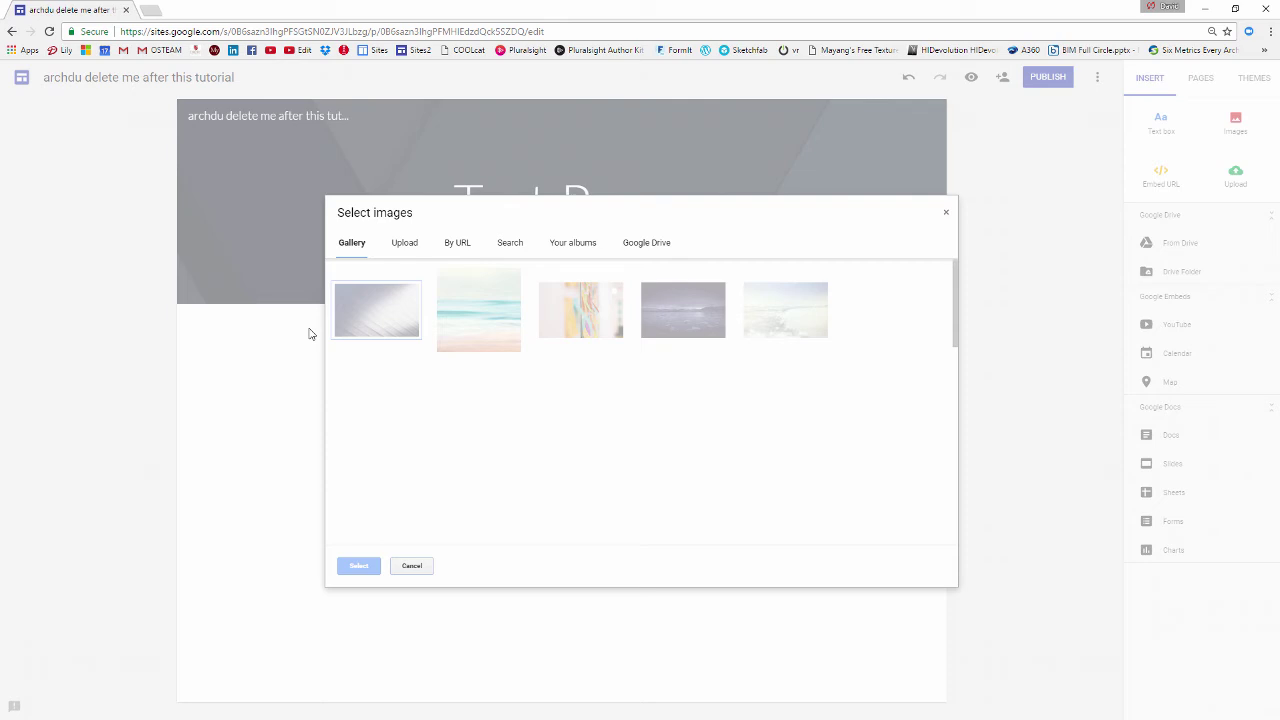
{"action": "mouse_move", "coordinate": [957, 276]}
{"action": "left_mouse_down"}
{"action": "mouse_move", "coordinate": [957, 414]}
{"action": "mouse_move", "coordinate": [963, 253]}
{"action": "left_mouse_up"}
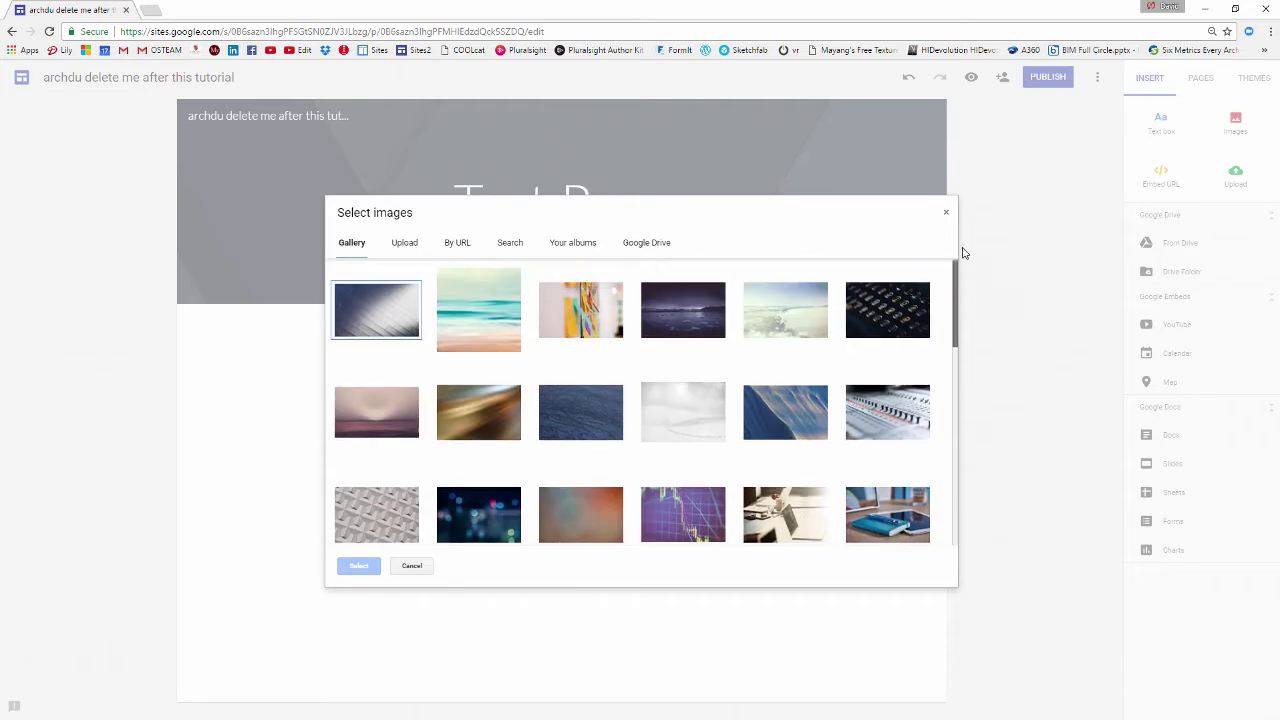
{"action": "left_click", "coordinate": [401, 245]}
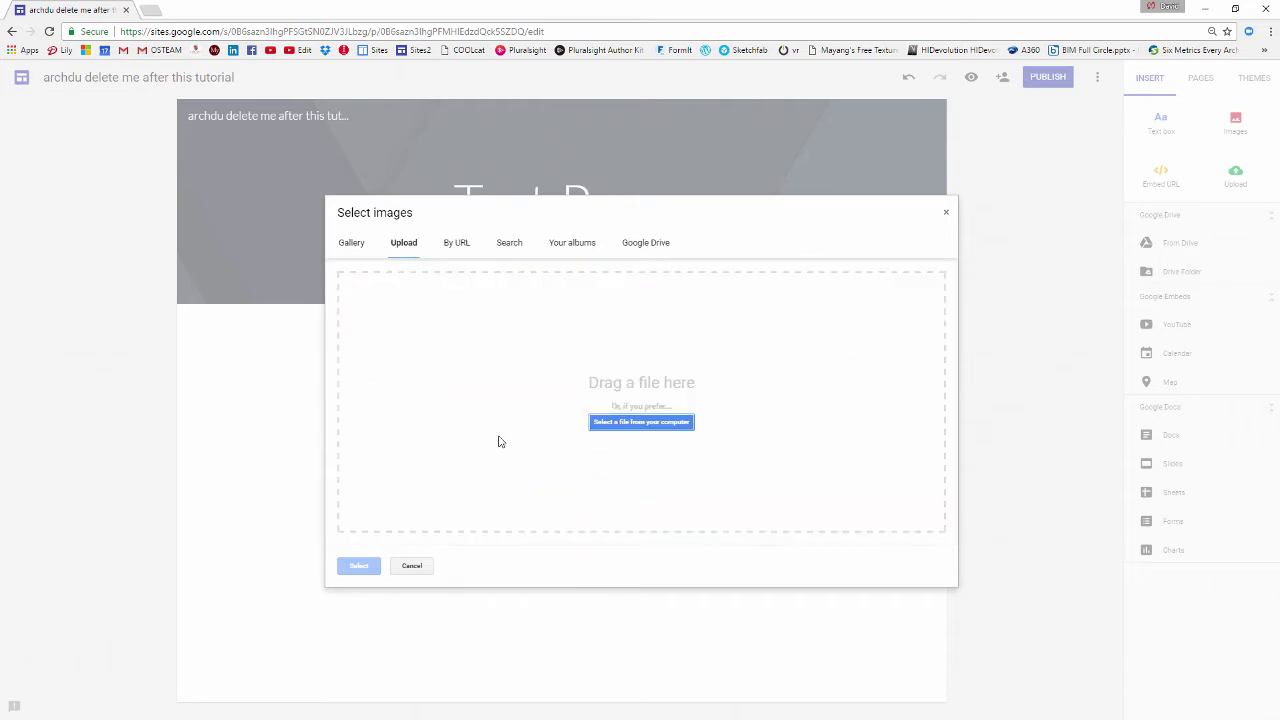
{"action": "left_click", "coordinate": [348, 244]}
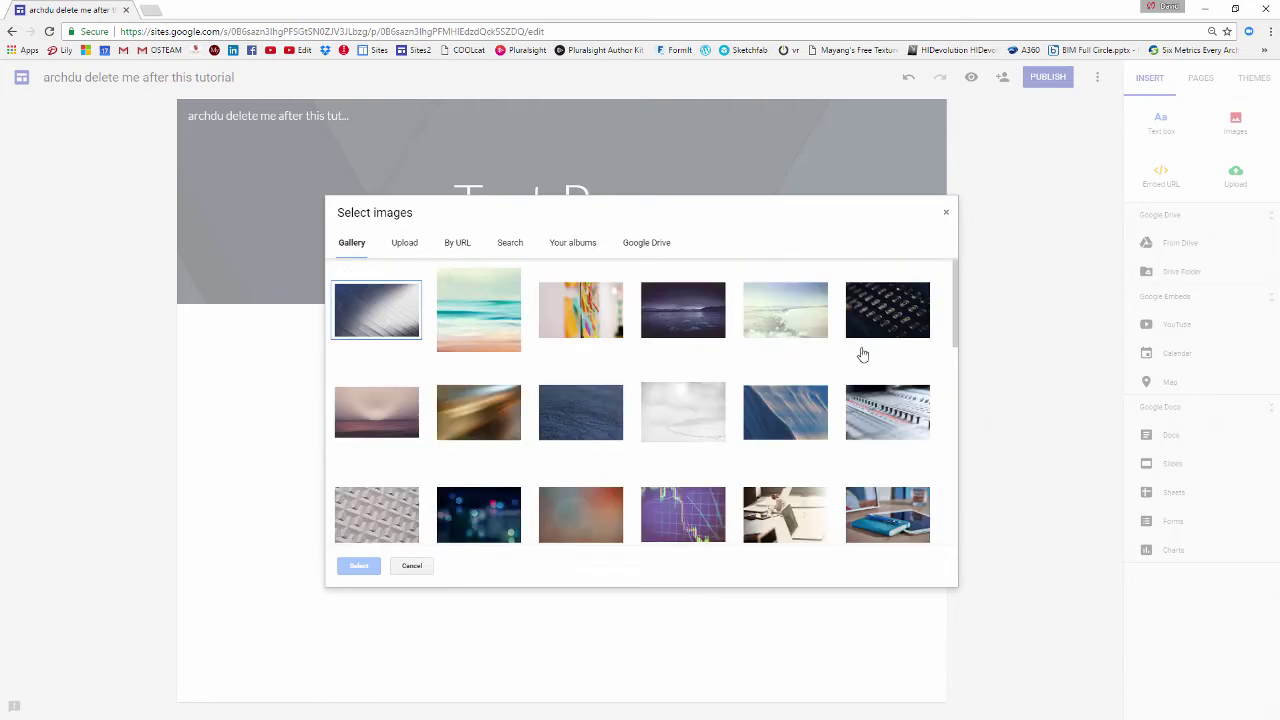
{"action": "left_click_drag", "start_coordinate": [954, 328], "coordinate": [951, 300]}
{"action": "left_click", "coordinate": [424, 570]}
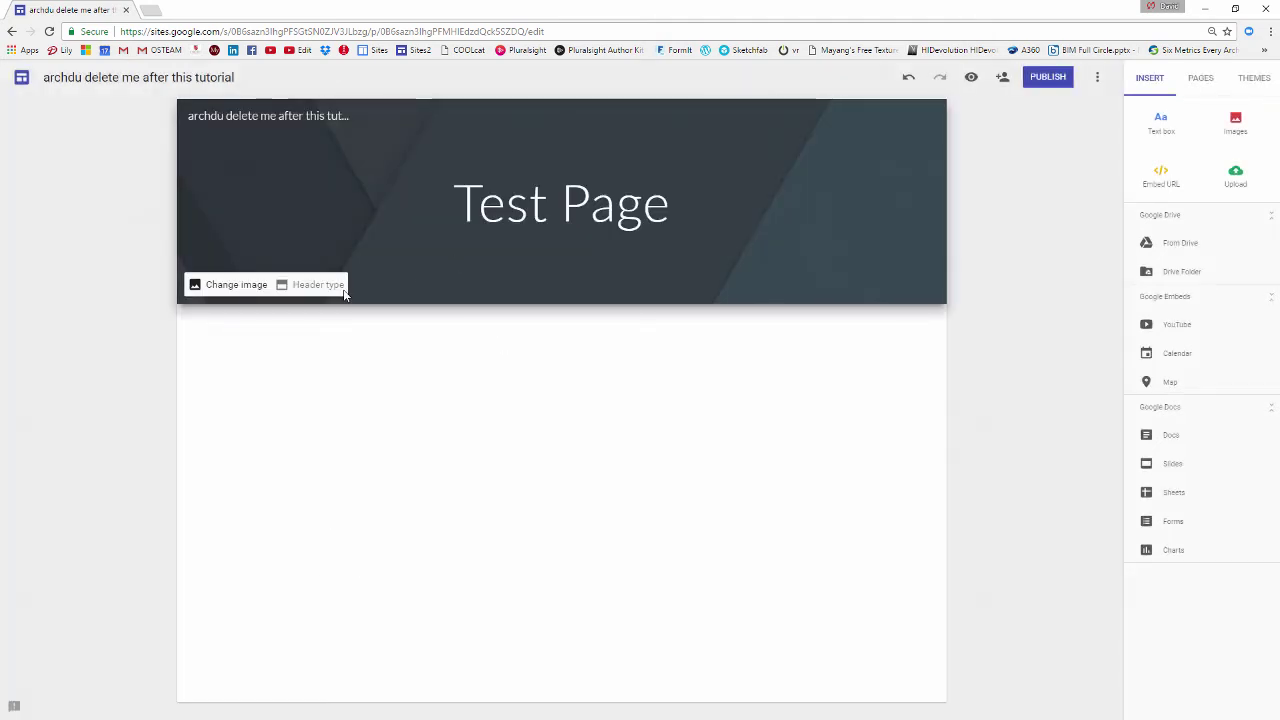
Step: Change the page's header type to Title only
{"action": "left_click", "coordinate": [314, 285]}
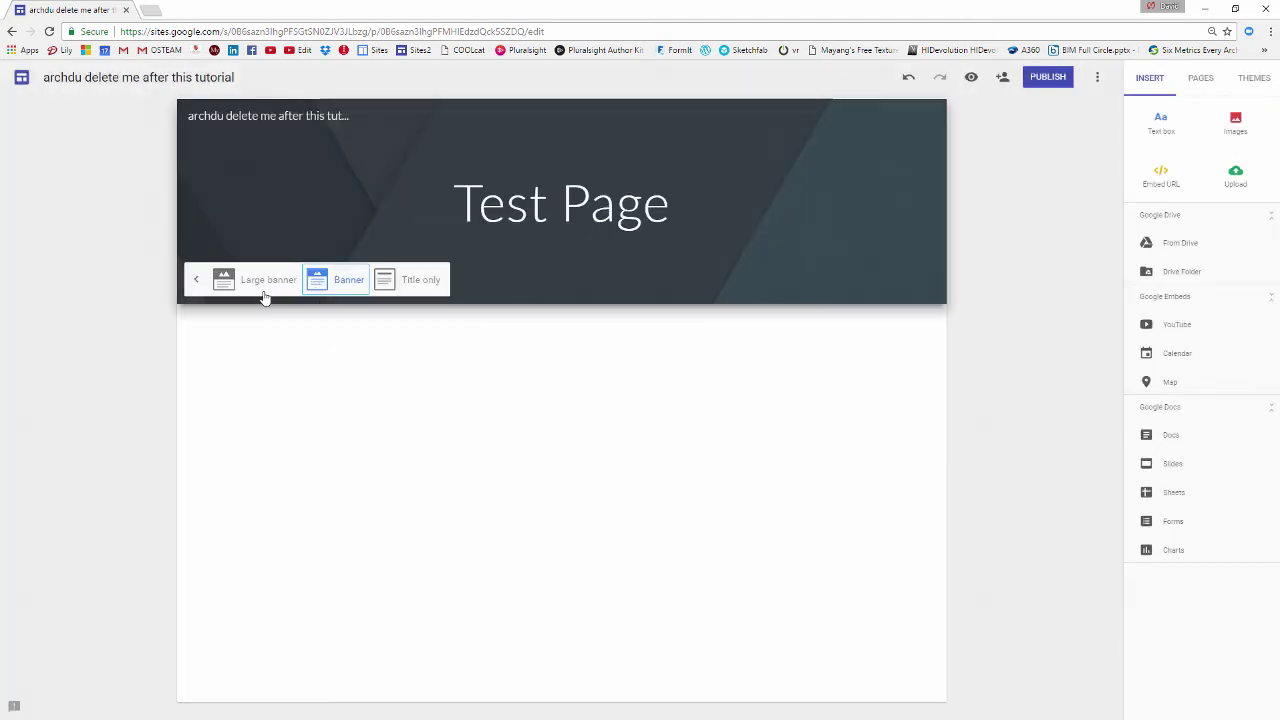
{"action": "left_click", "coordinate": [409, 285]}
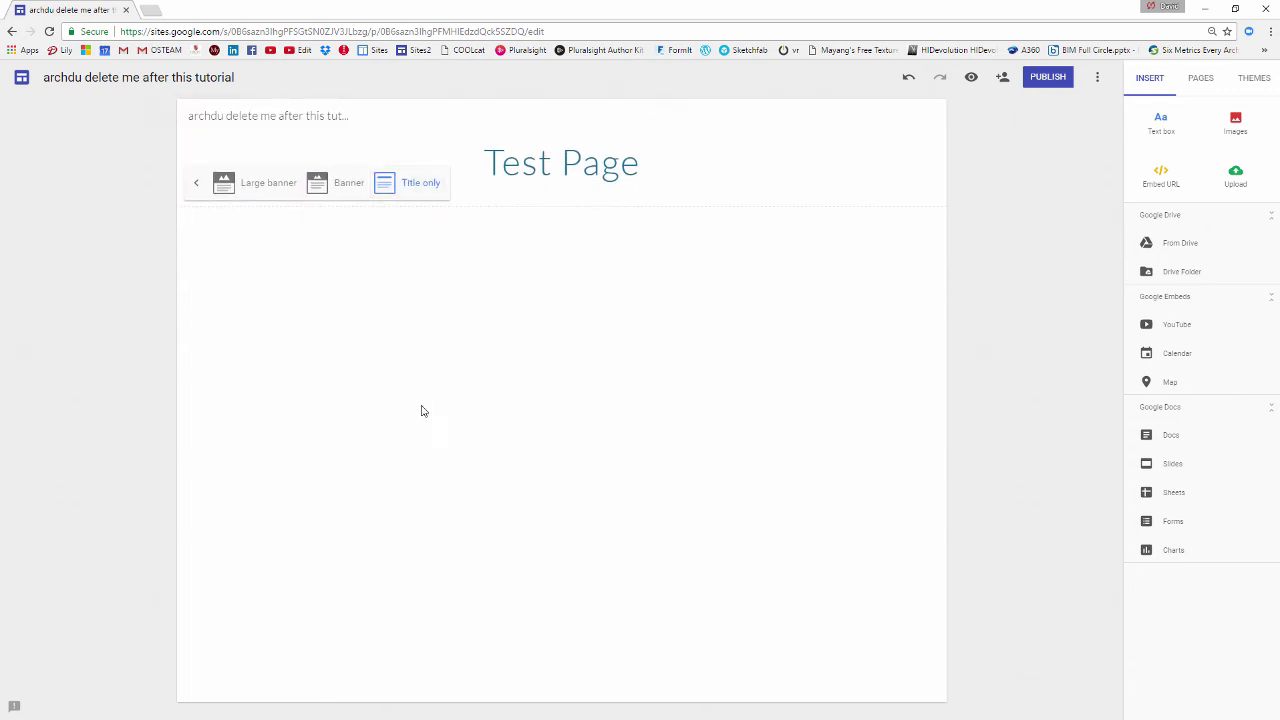
{"action": "left_click", "coordinate": [500, 252]}
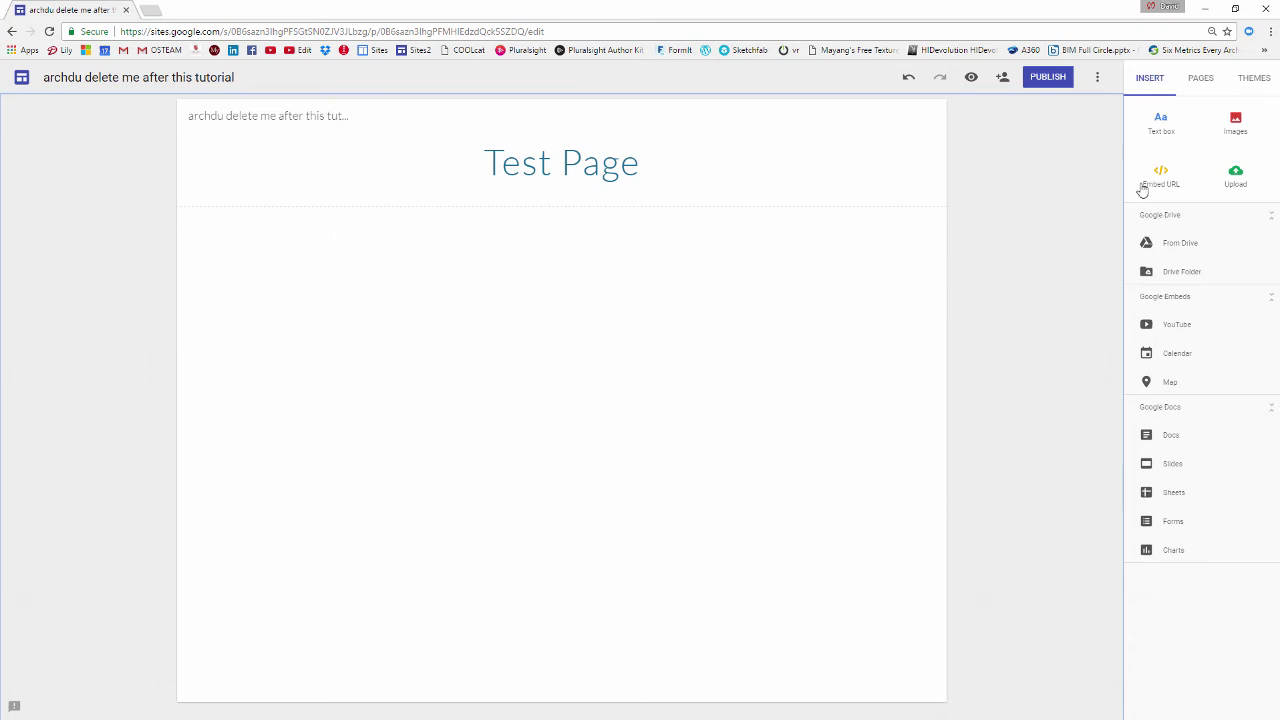
Step: Insert a text box below the title with the lines "Entering text." and "Options."
{"action": "left_click", "coordinate": [1163, 126]}
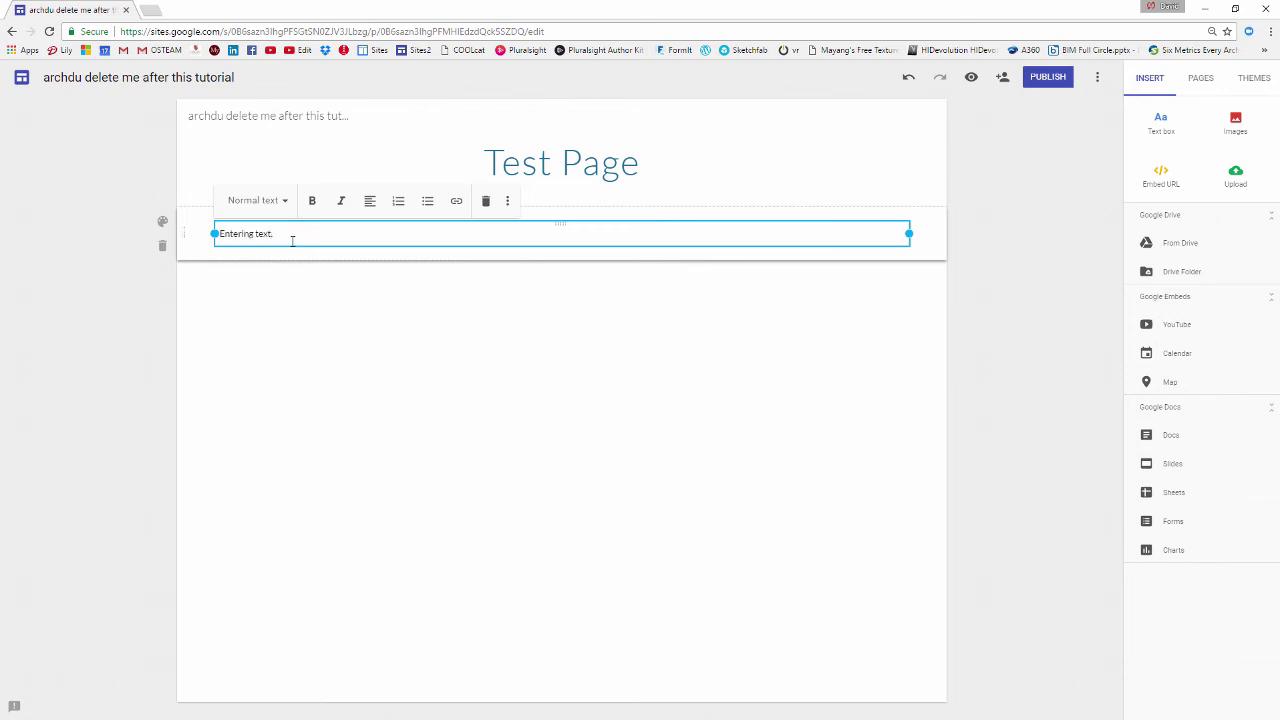
{"action": "key", "text": "Return"}
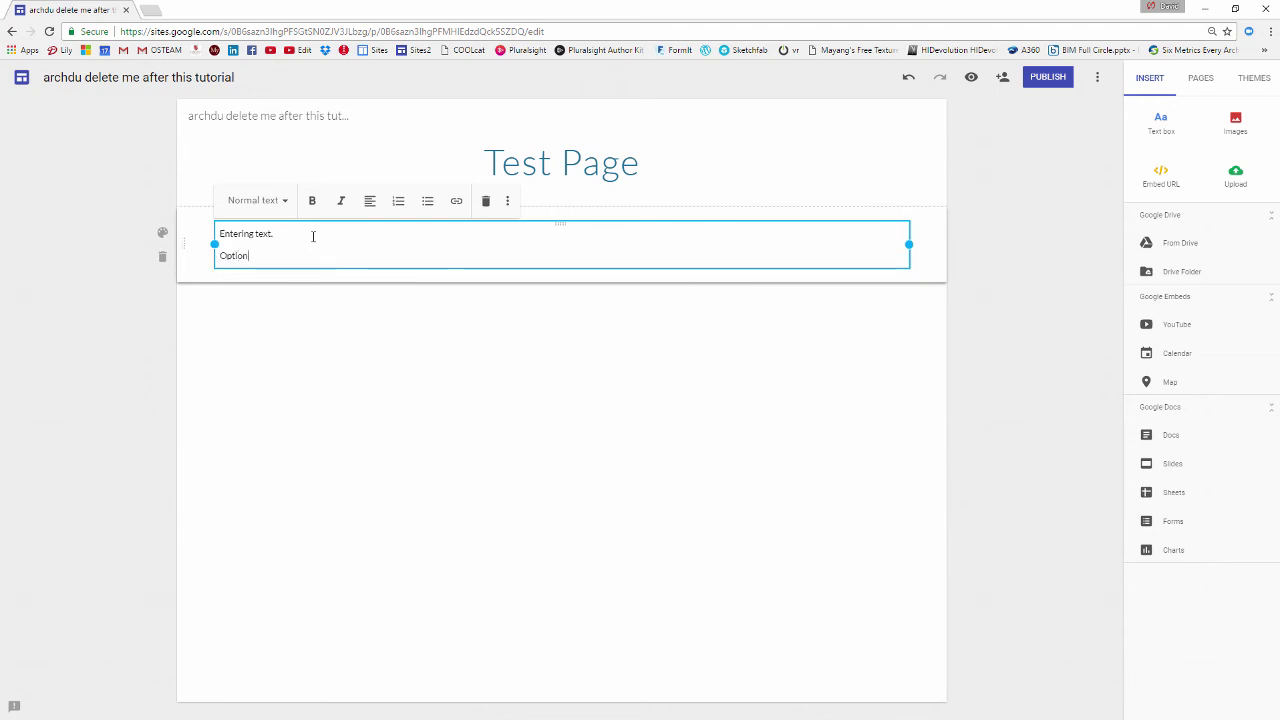
Step: Try the Title, Heading and Subheading styles in turn on the "Options." line
{"action": "left_click_drag", "start_coordinate": [278, 258], "coordinate": [214, 256]}
{"action": "left_click", "coordinate": [287, 203]}
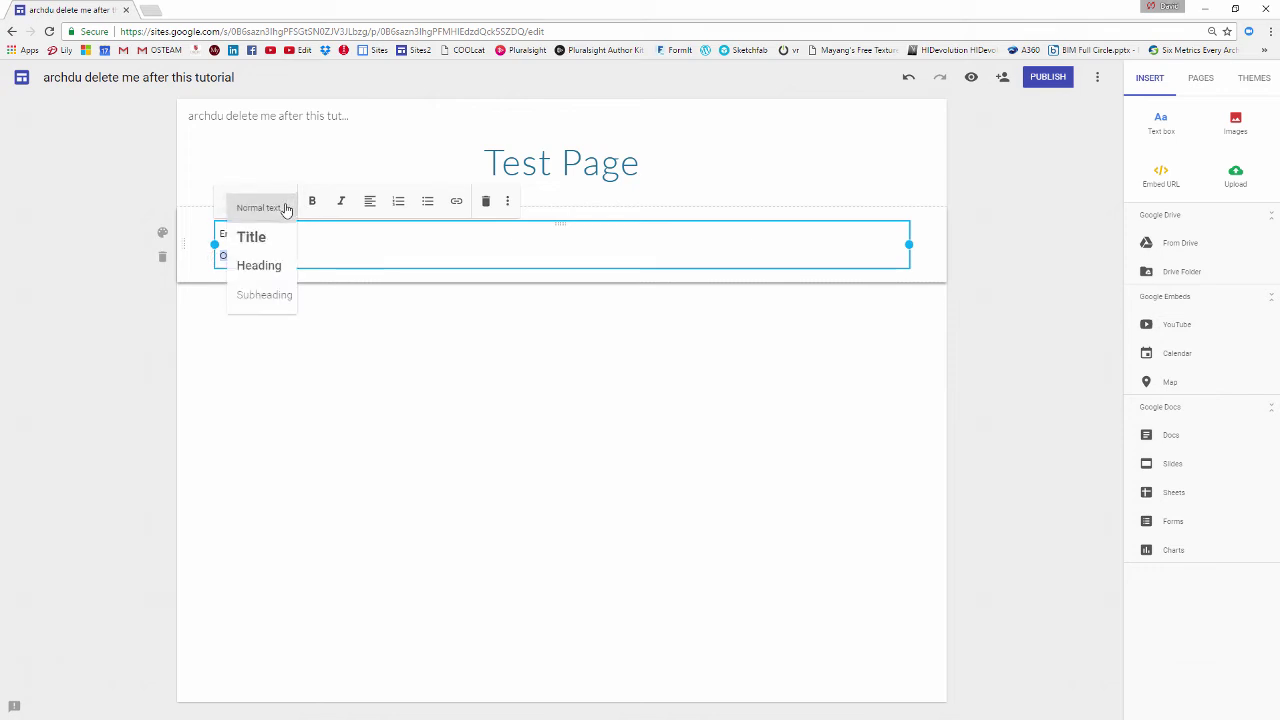
{"action": "left_click", "coordinate": [274, 238]}
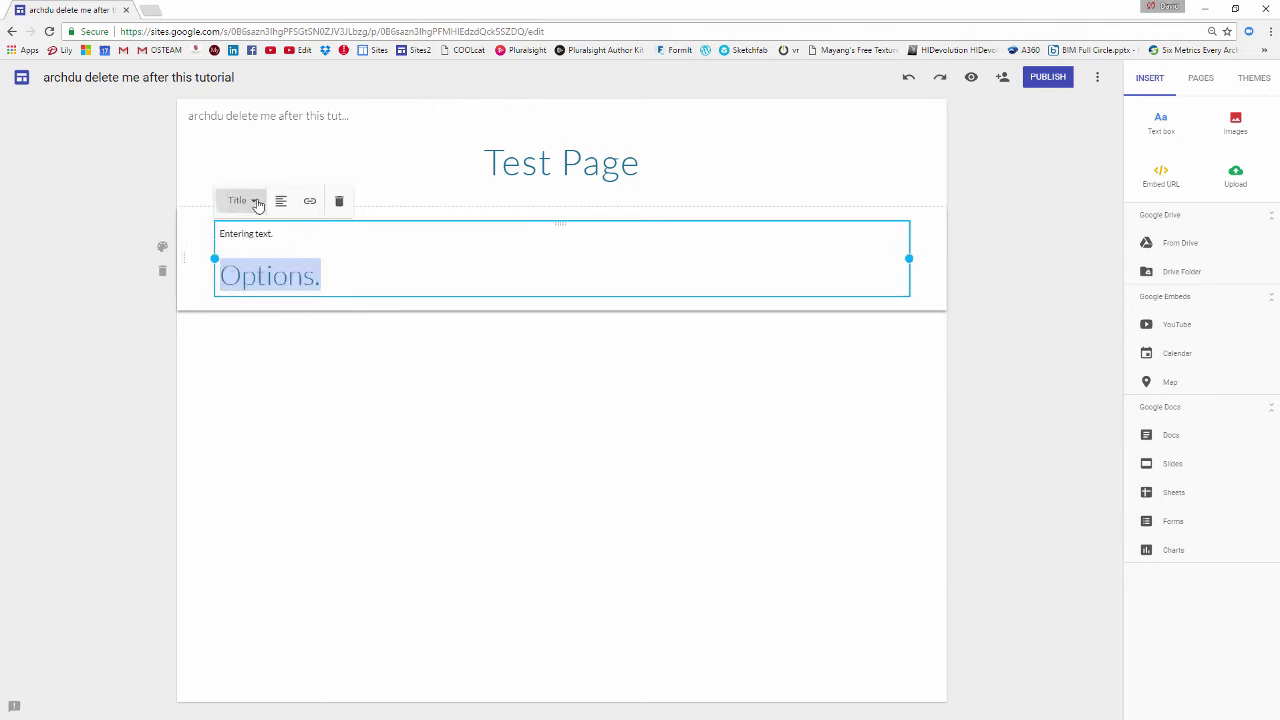
{"action": "left_click", "coordinate": [254, 201]}
{"action": "left_click", "coordinate": [237, 263]}
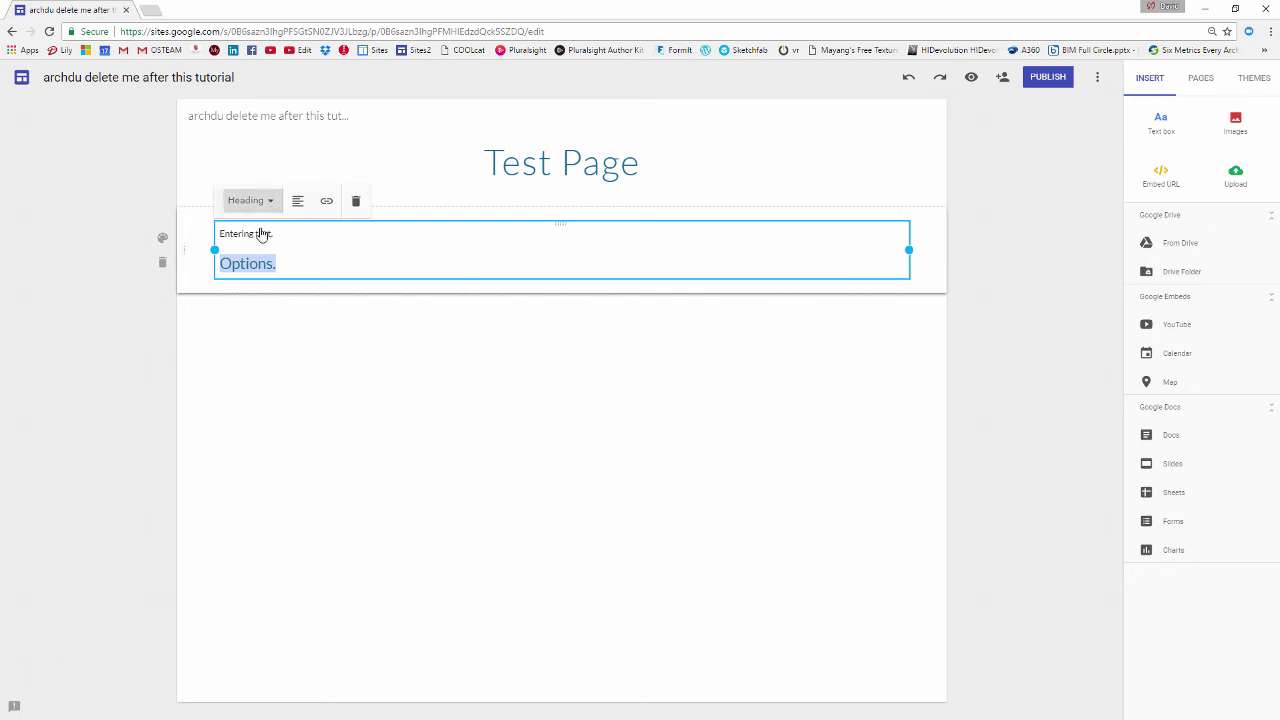
{"action": "left_click", "coordinate": [258, 203]}
{"action": "left_click", "coordinate": [243, 291]}
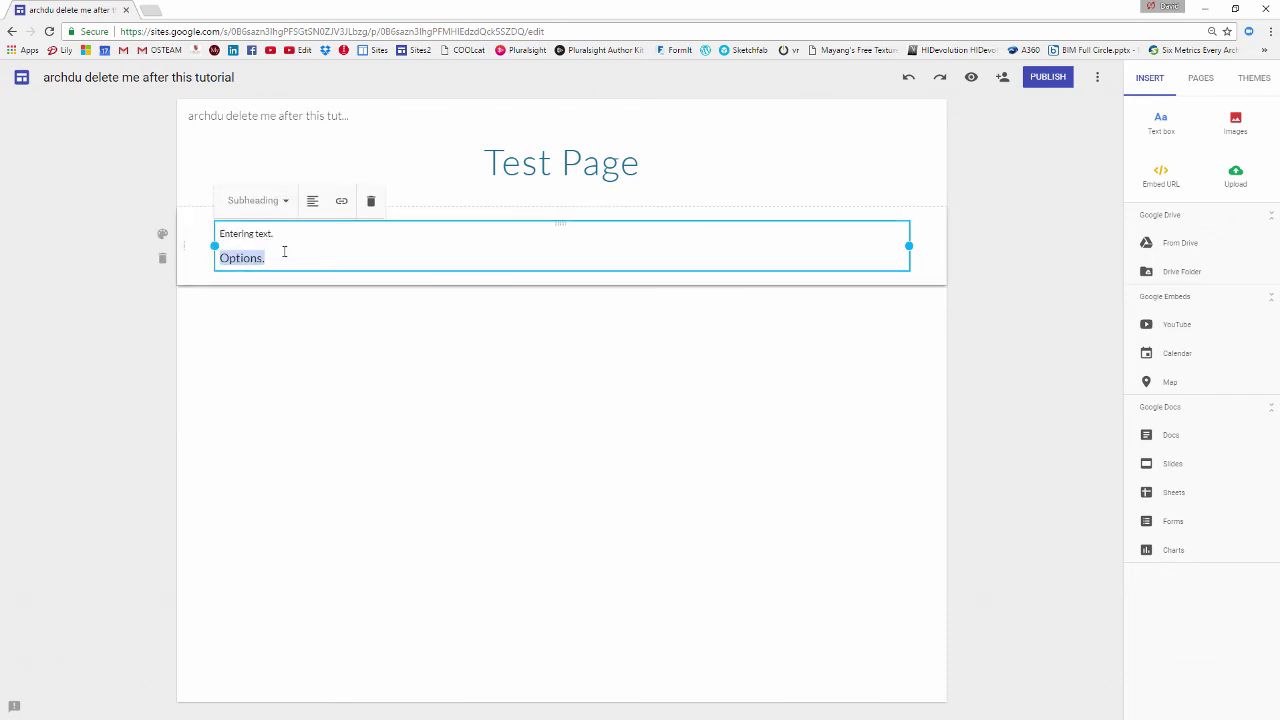
Step: Compare the formatting choices for the two text lines and make "Entering text." bold and italic
{"action": "left_click", "coordinate": [283, 233]}
{"action": "left_click", "coordinate": [286, 257]}
{"action": "left_click", "coordinate": [282, 234]}
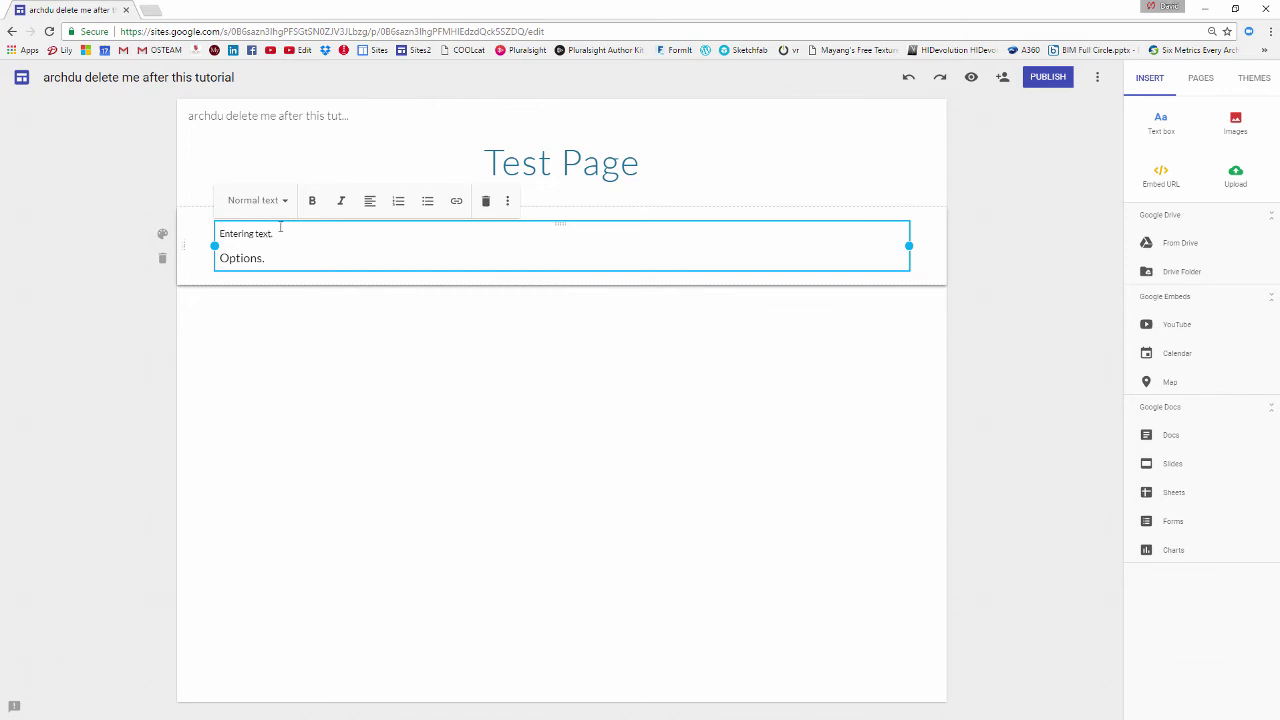
{"action": "left_click", "coordinate": [274, 260]}
{"action": "left_click", "coordinate": [290, 233]}
{"action": "triple_click", "coordinate": [241, 234]}
{"action": "left_click", "coordinate": [312, 201]}
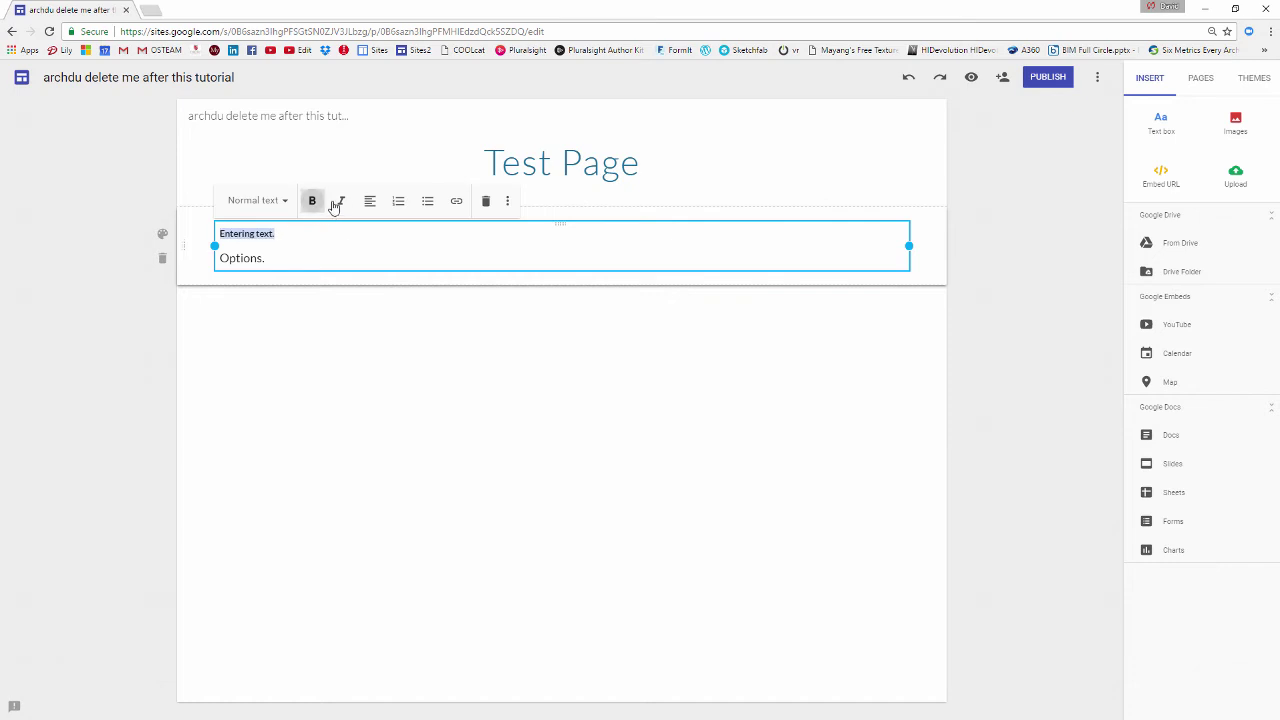
{"action": "left_click", "coordinate": [342, 201]}
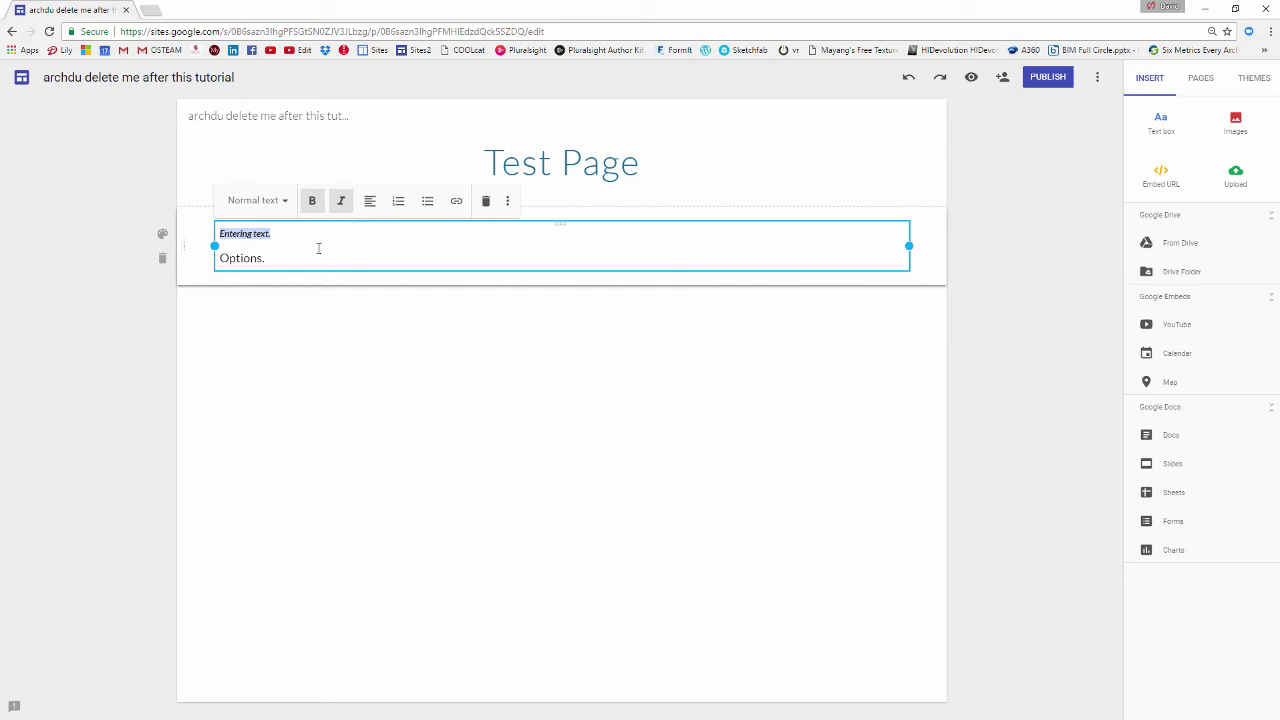
Step: Set the "Options." line to the Normal text style and view its additional formatting options without applying any
{"action": "left_click", "coordinate": [288, 259]}
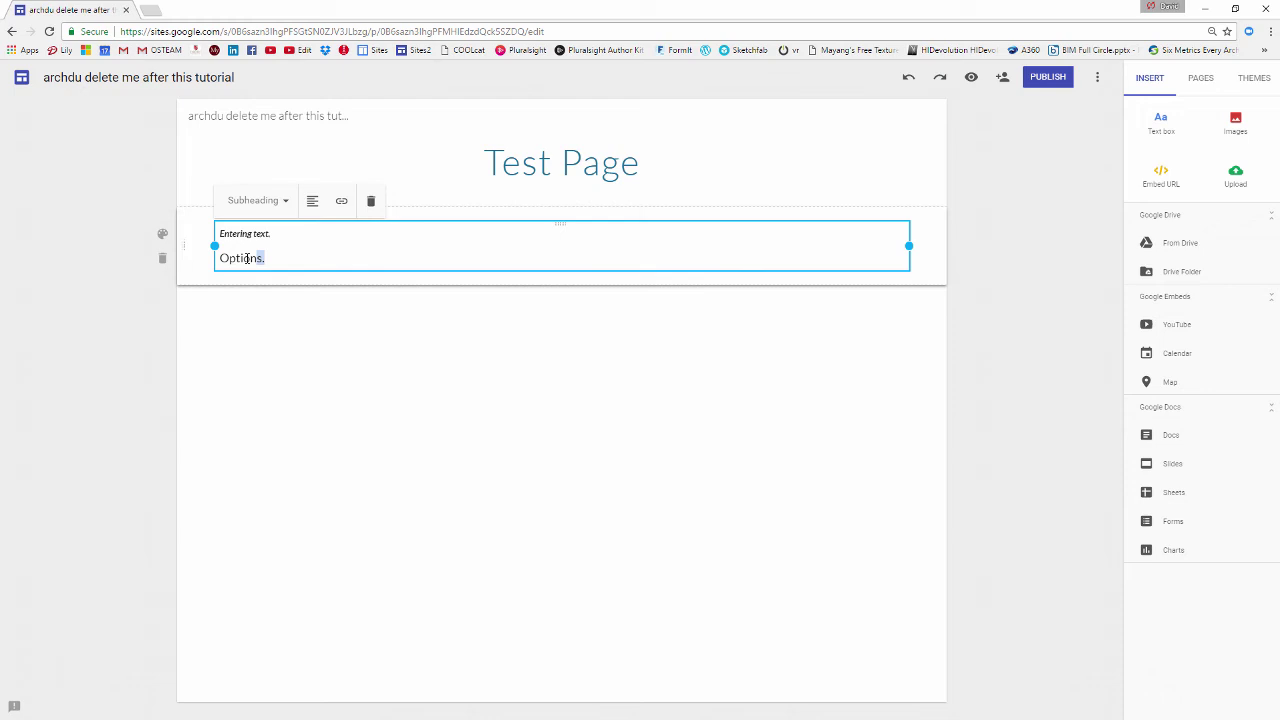
{"action": "left_click_drag", "start_coordinate": [247, 258], "coordinate": [217, 258]}
{"action": "left_click", "coordinate": [288, 203]}
{"action": "left_click", "coordinate": [292, 288]}
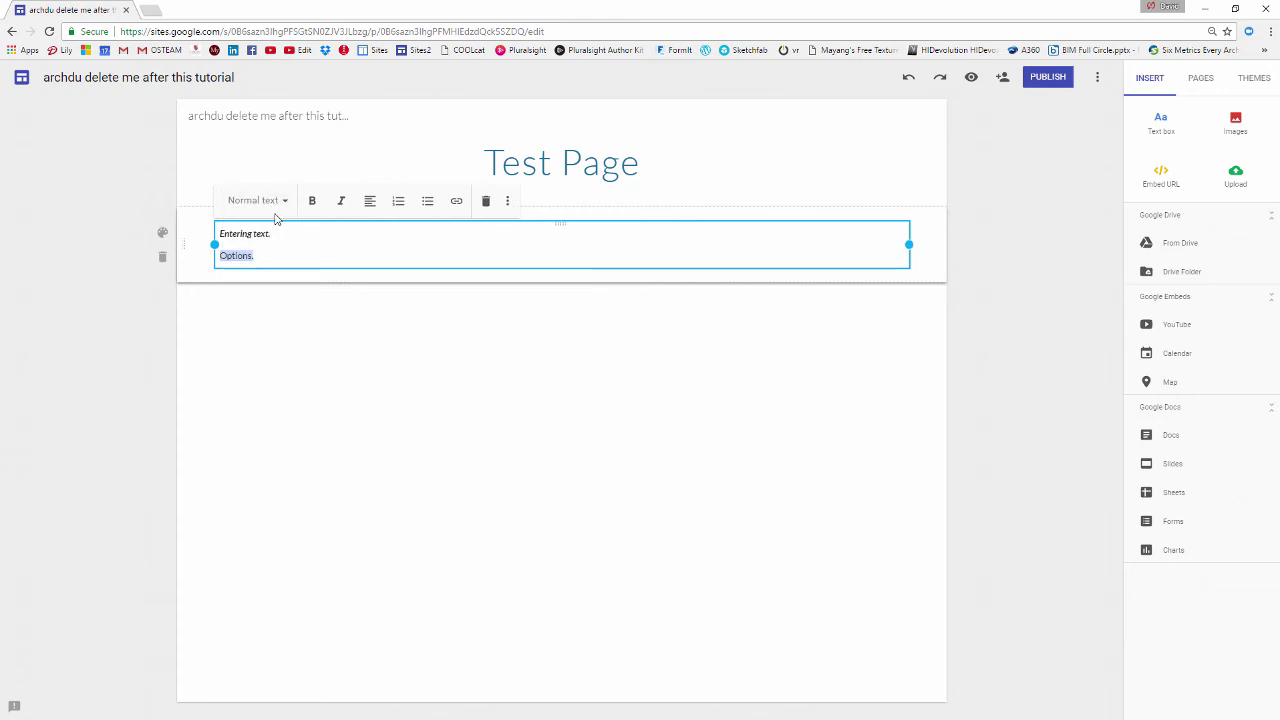
{"action": "left_click", "coordinate": [508, 204]}
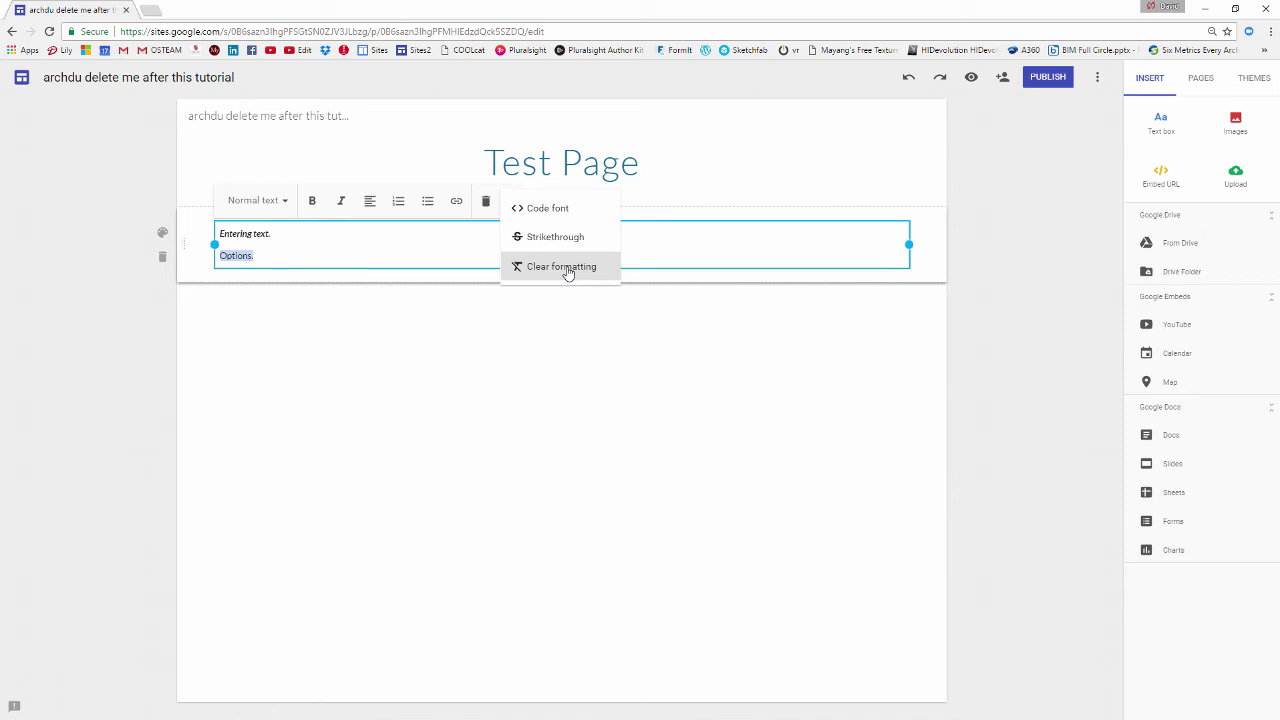
{"action": "left_click", "coordinate": [543, 320]}
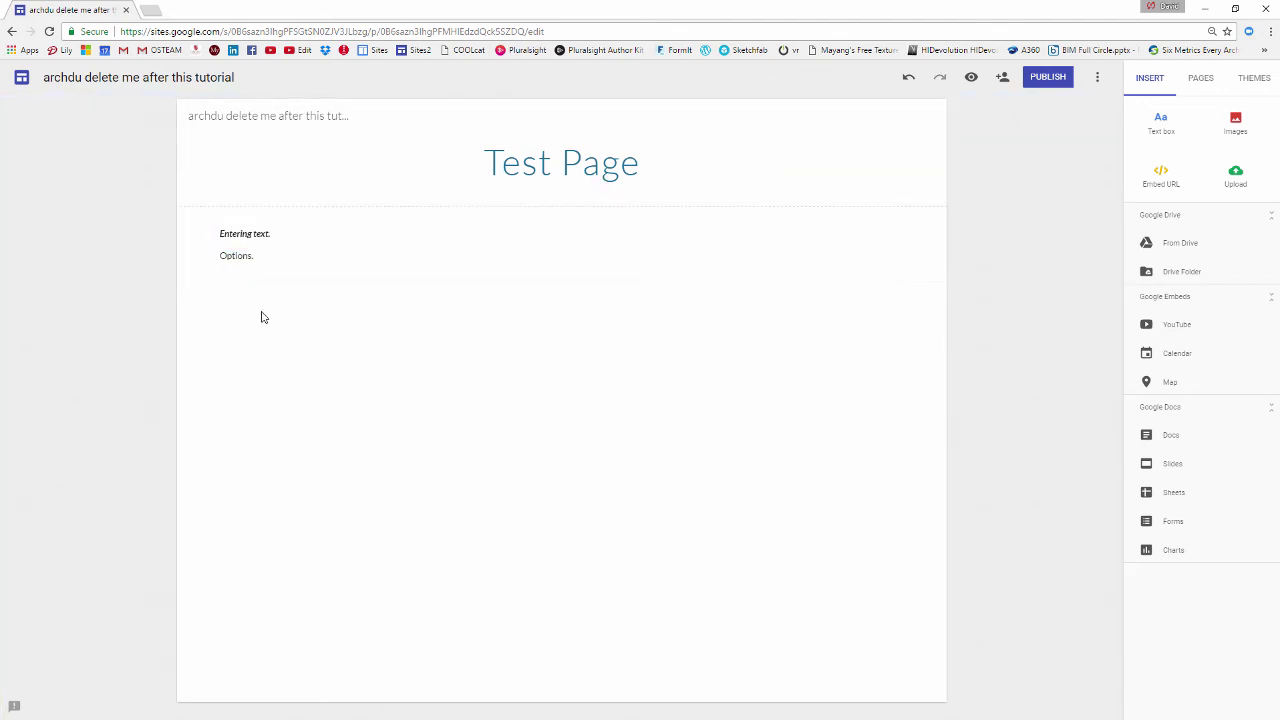
Step: Upload the image Site-KC Crossroads from the Drury > 214-17 folder and insert it below the text
{"action": "left_click", "coordinate": [1235, 125]}
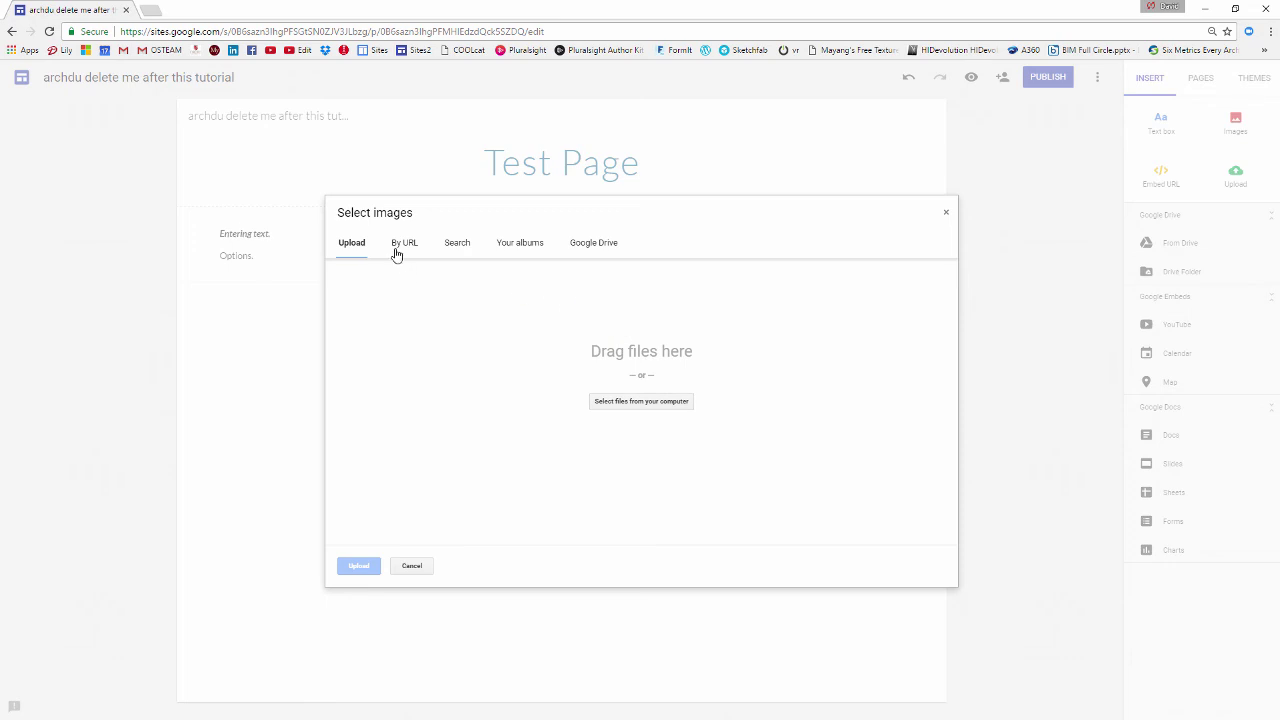
{"action": "left_click", "coordinate": [667, 403]}
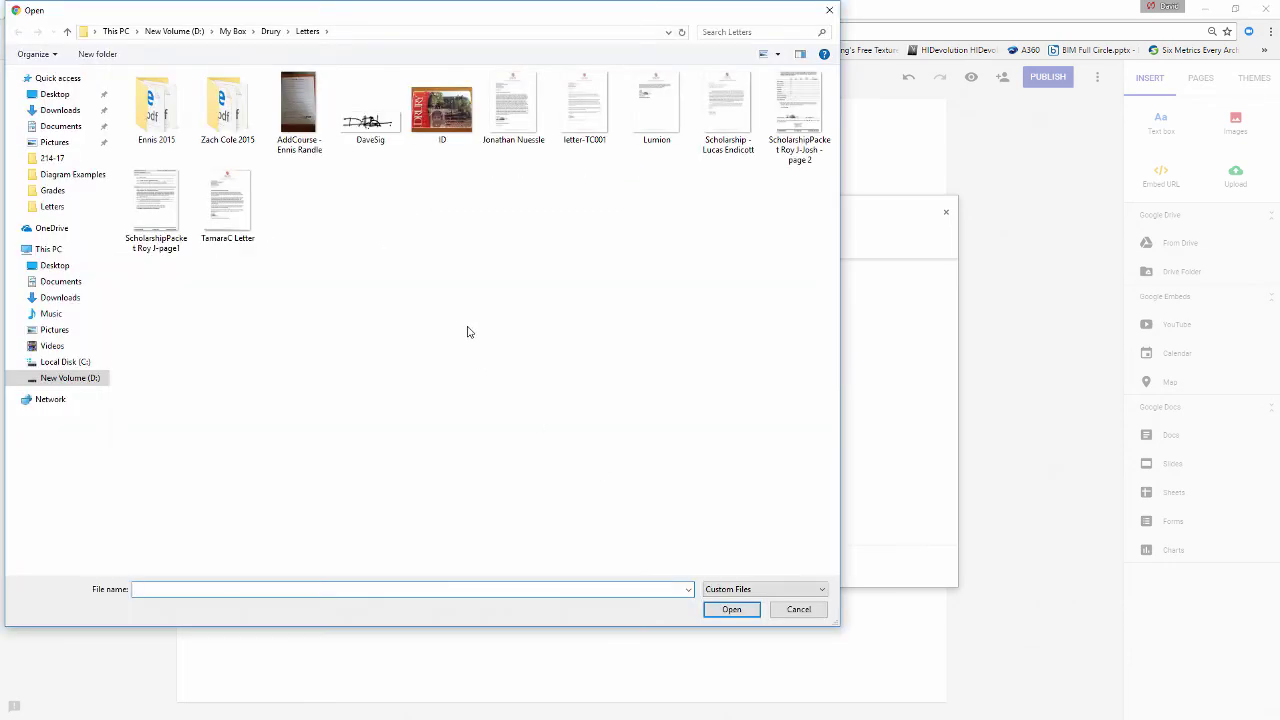
{"action": "left_click", "coordinate": [271, 31]}
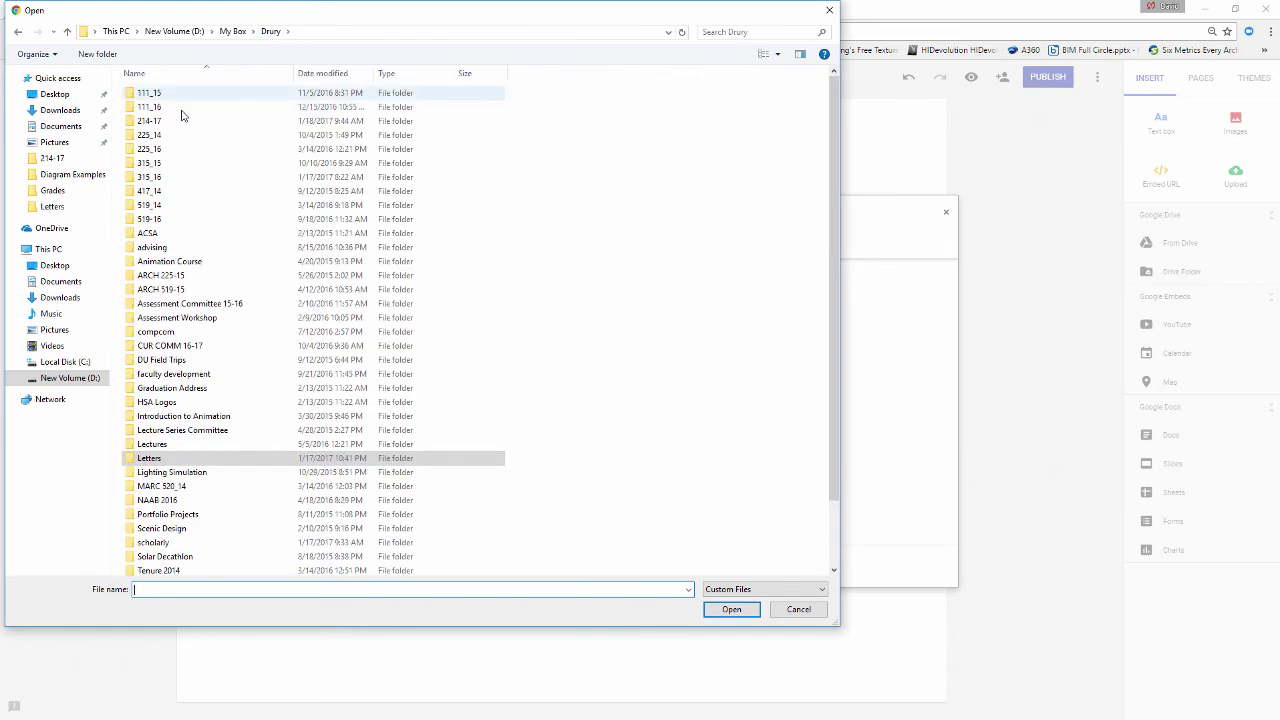
{"action": "double_click", "coordinate": [150, 121]}
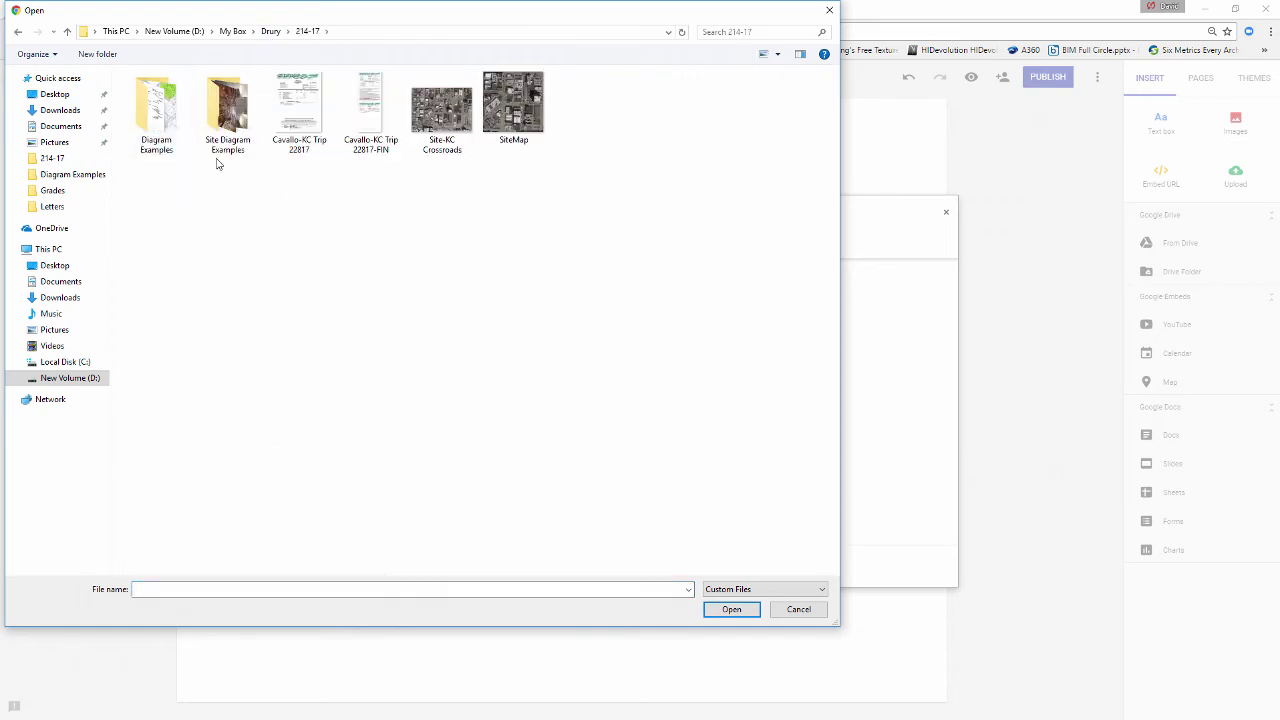
{"action": "left_click", "coordinate": [445, 125]}
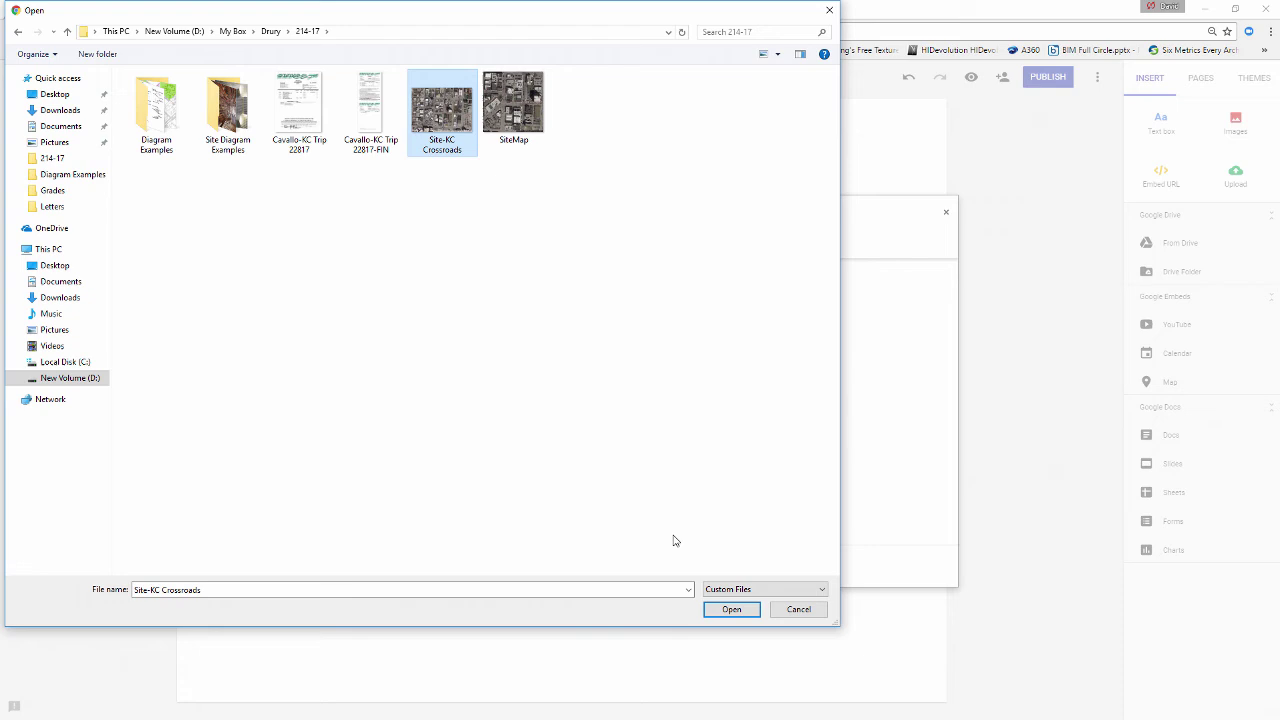
{"action": "left_click", "coordinate": [727, 610]}
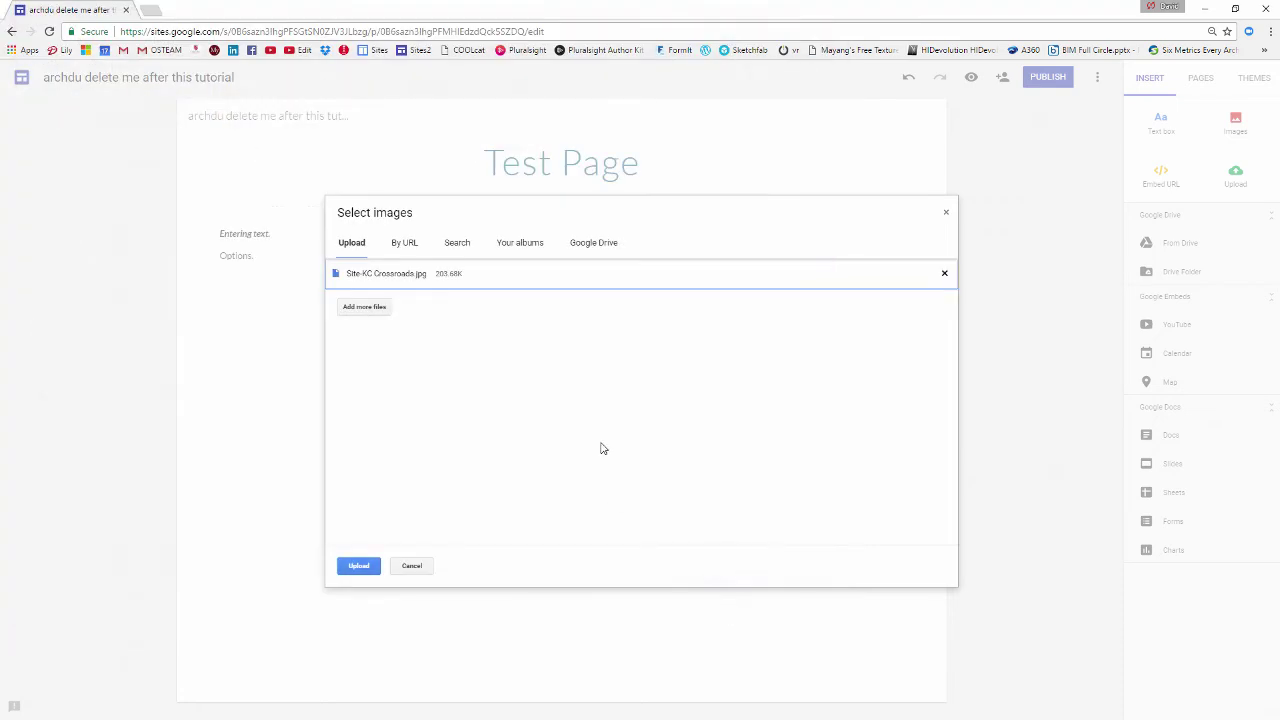
{"action": "left_click", "coordinate": [364, 566]}
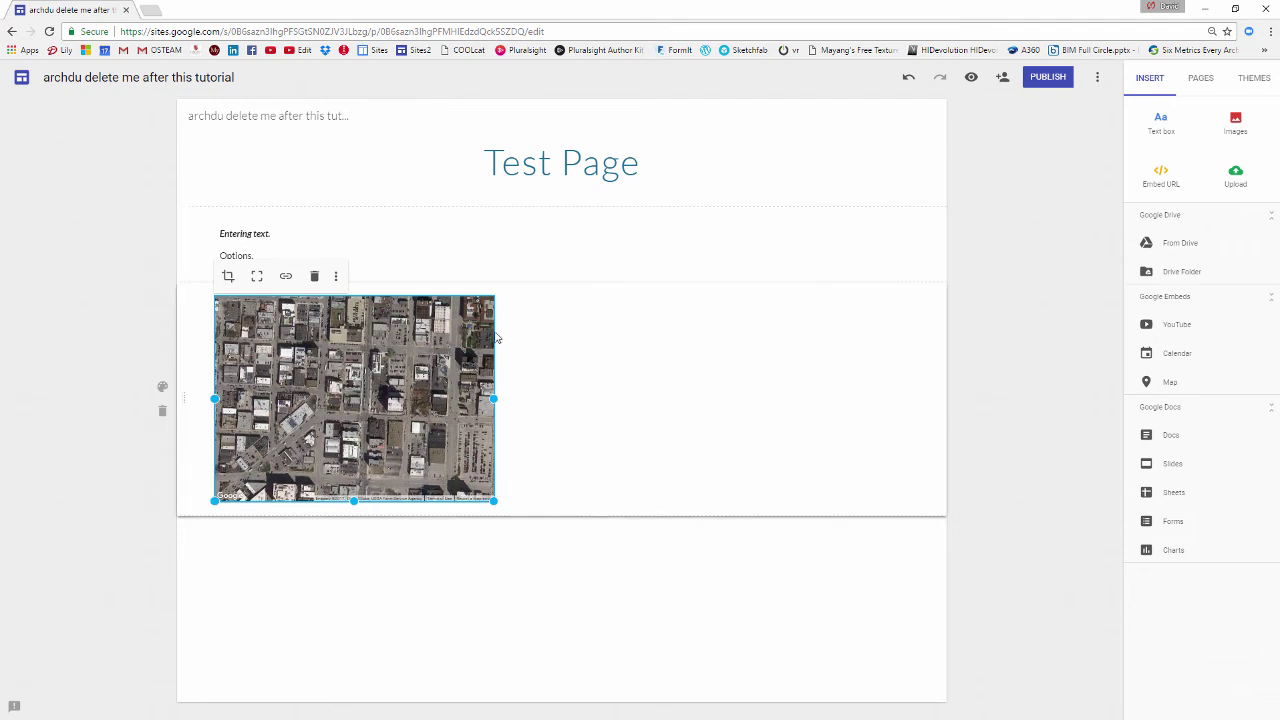
Step: Try different sizes for the aerial image, including the full content width, and shrink it to roughly a third of that width
{"action": "left_click_drag", "start_coordinate": [493, 501], "coordinate": [356, 422]}
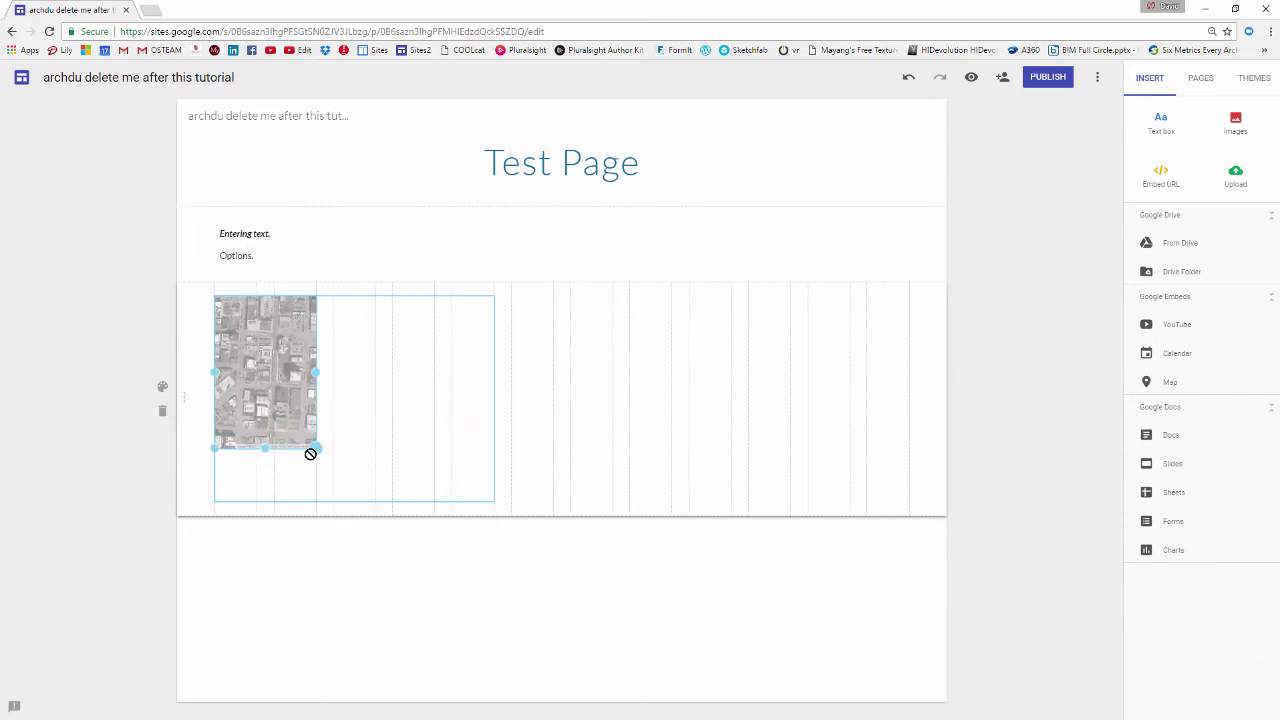
{"action": "left_click_drag", "start_coordinate": [420, 488], "coordinate": [932, 507]}
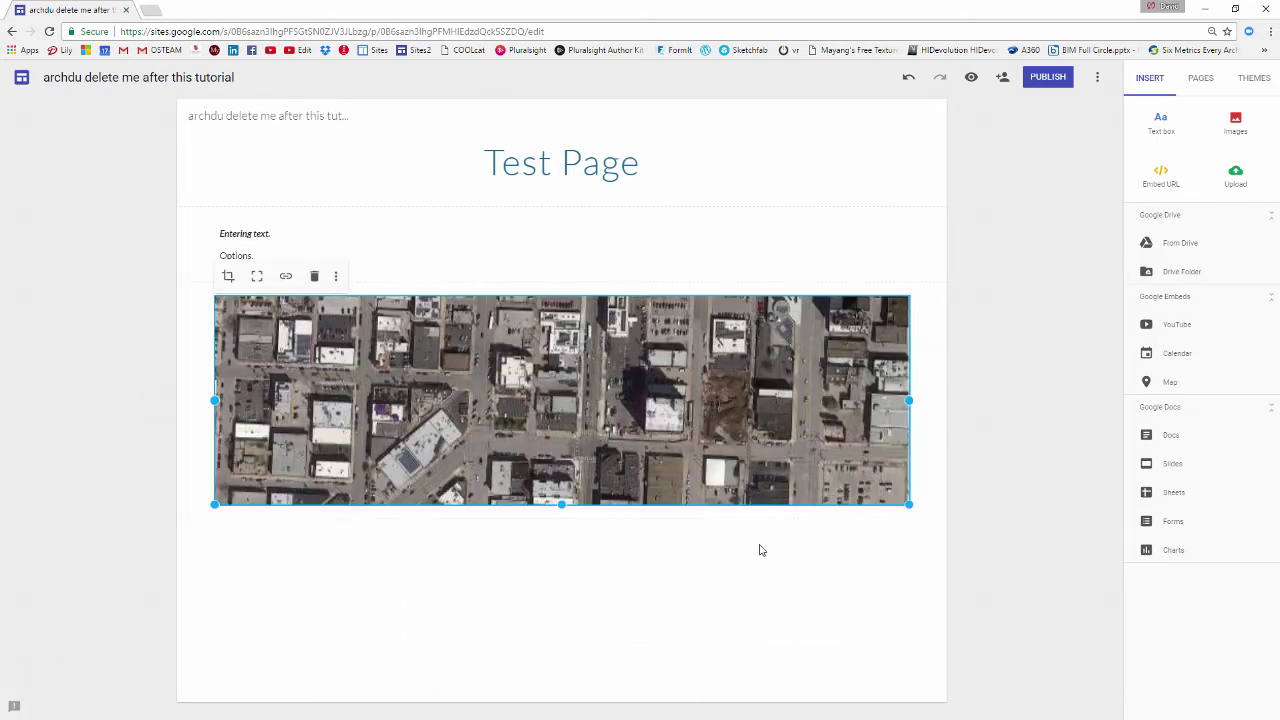
{"action": "left_click_drag", "start_coordinate": [563, 508], "coordinate": [563, 700]}
{"action": "scroll", "coordinate": [760, 640], "scroll_direction": "down", "scroll_amount": 1}
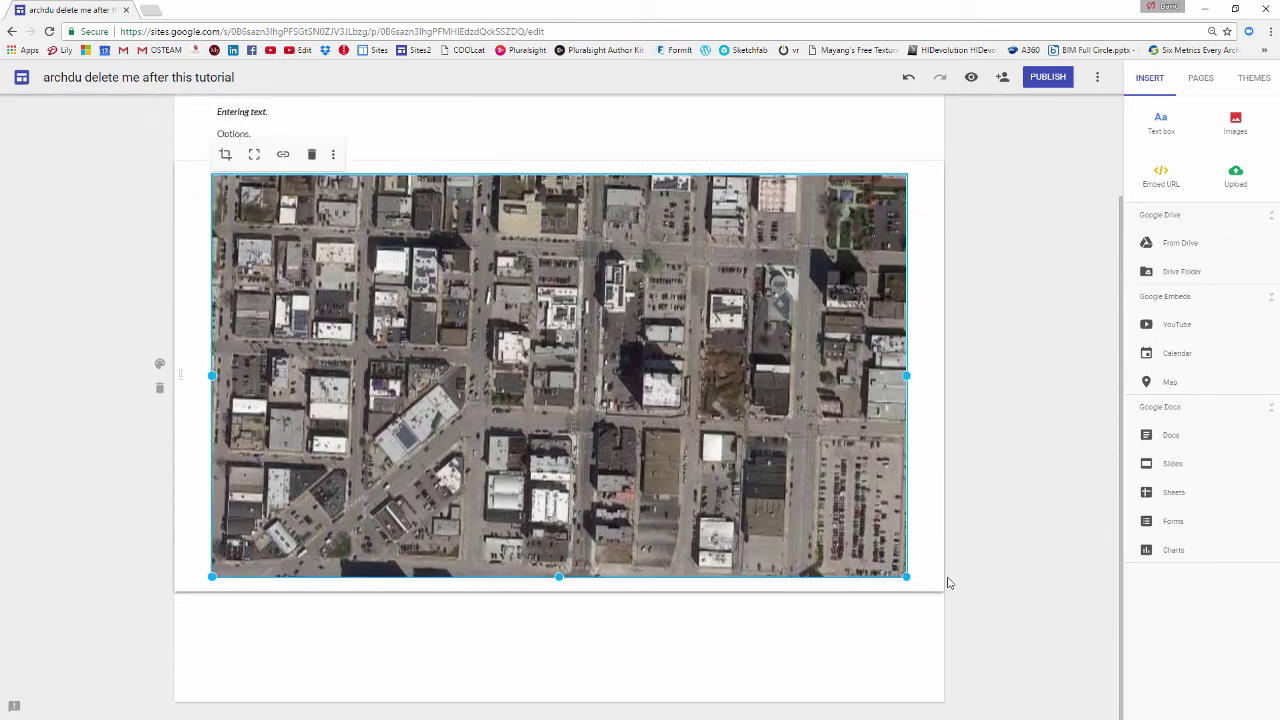
{"action": "left_click_drag", "start_coordinate": [907, 577], "coordinate": [457, 345]}
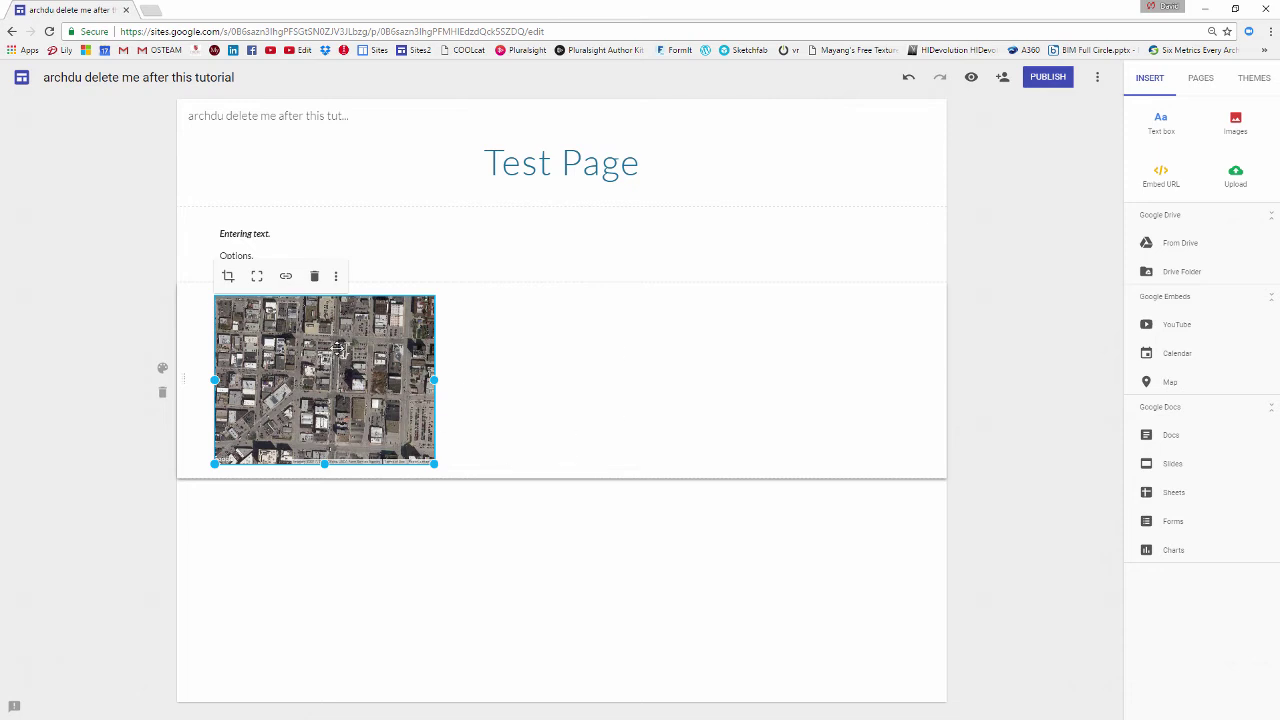
{"action": "left_click", "coordinate": [364, 529]}
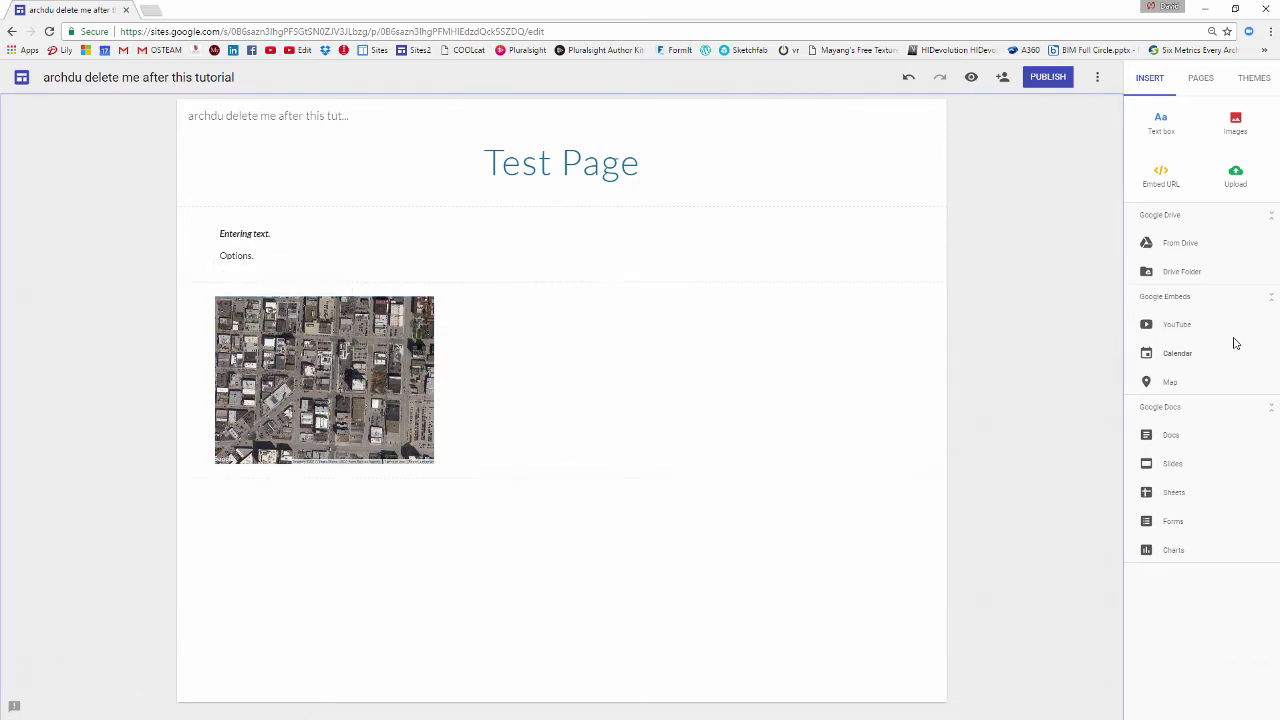
Step: Upload the images 48-wall and 1794_1 together from the Site Diagram Examples folder and insert them on the page
{"action": "left_click", "coordinate": [1236, 124]}
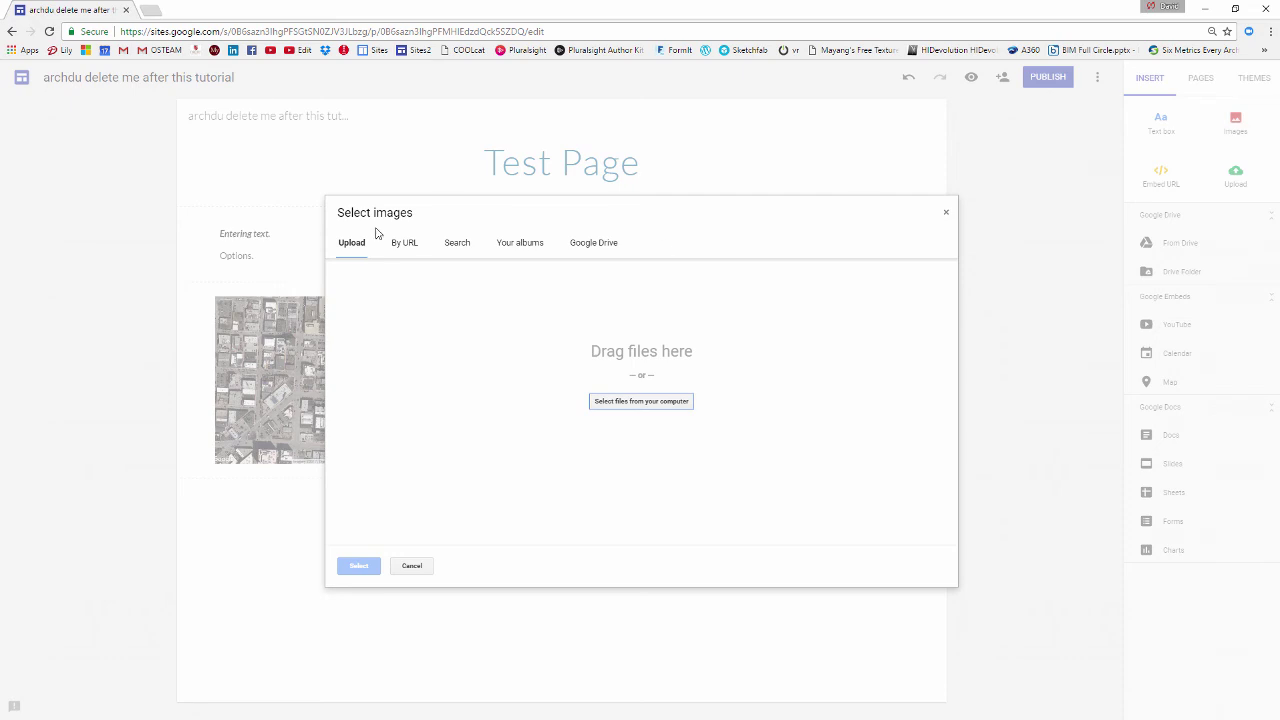
{"action": "left_click", "coordinate": [615, 401]}
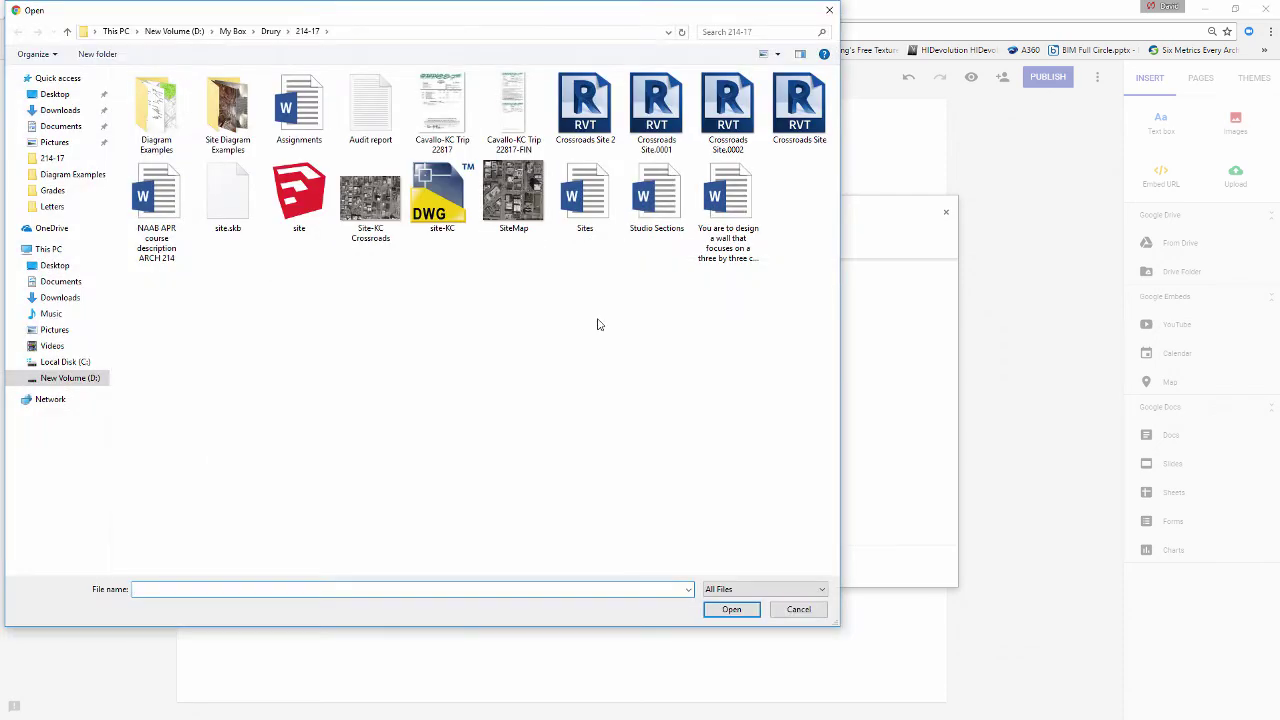
{"action": "double_click", "coordinate": [228, 108]}
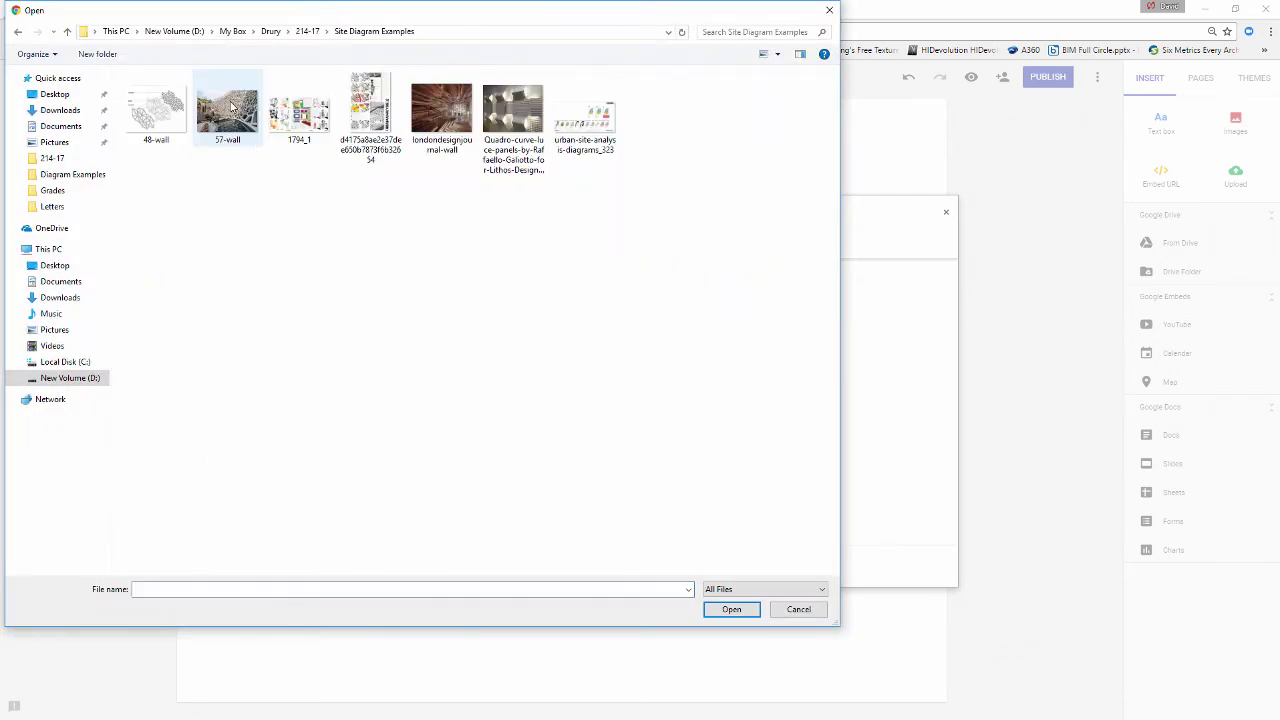
{"action": "key", "text": "Right"}
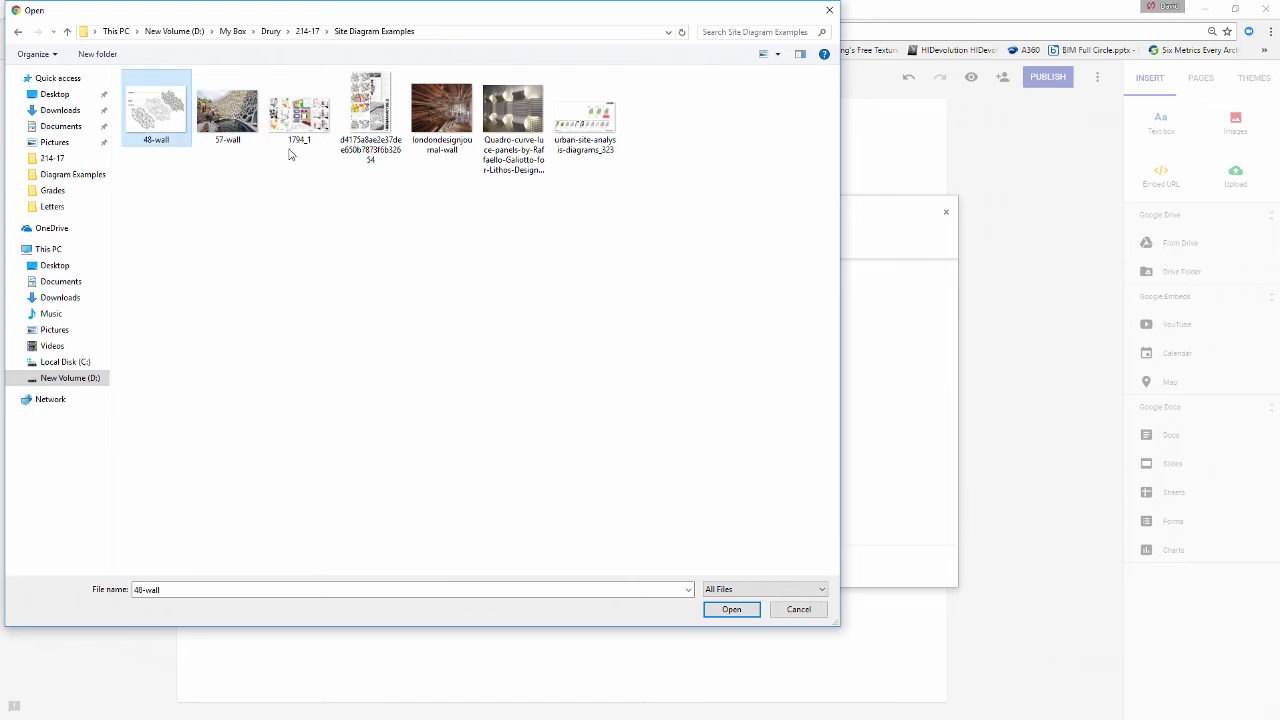
{"action": "left_click", "coordinate": [293, 130], "text": "ctrl"}
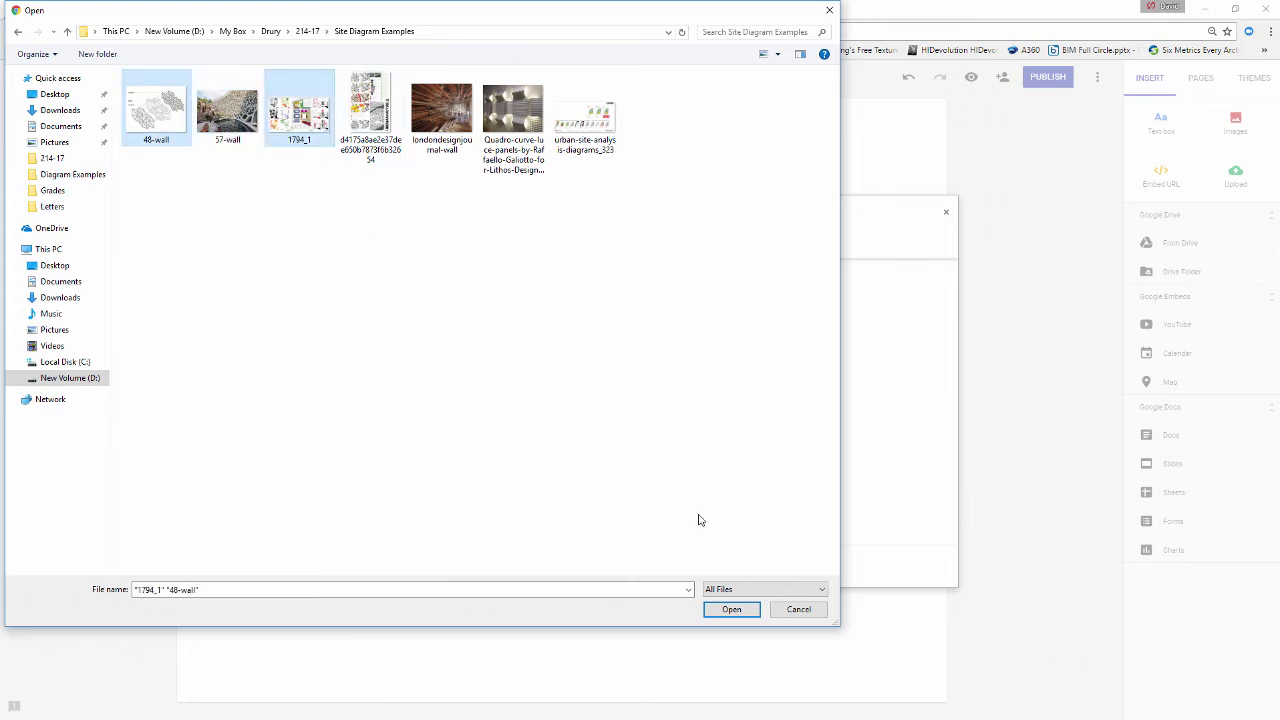
{"action": "left_click", "coordinate": [731, 609]}
{"action": "left_click", "coordinate": [368, 565]}
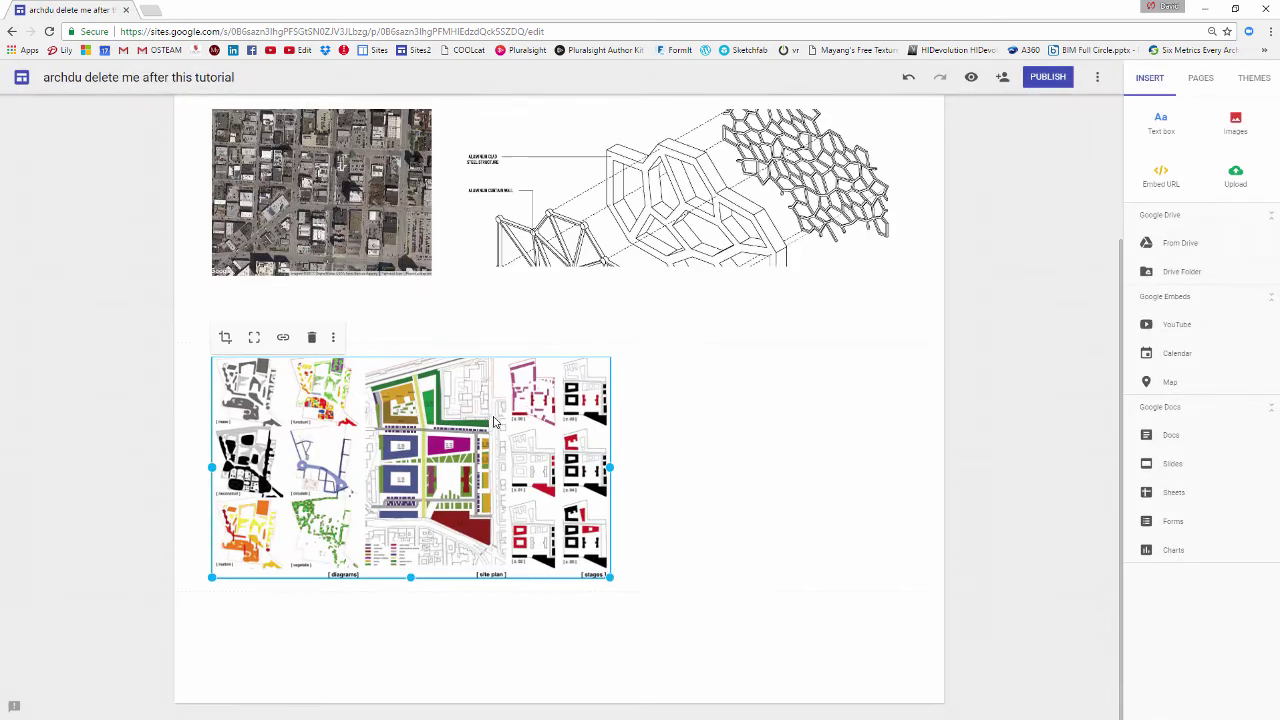
Step: Place the 48-wall drawing beside the coloured site diagrams and reduce the diagram image's height to match the drawing
{"action": "left_click_drag", "start_coordinate": [641, 284], "coordinate": [662, 420]}
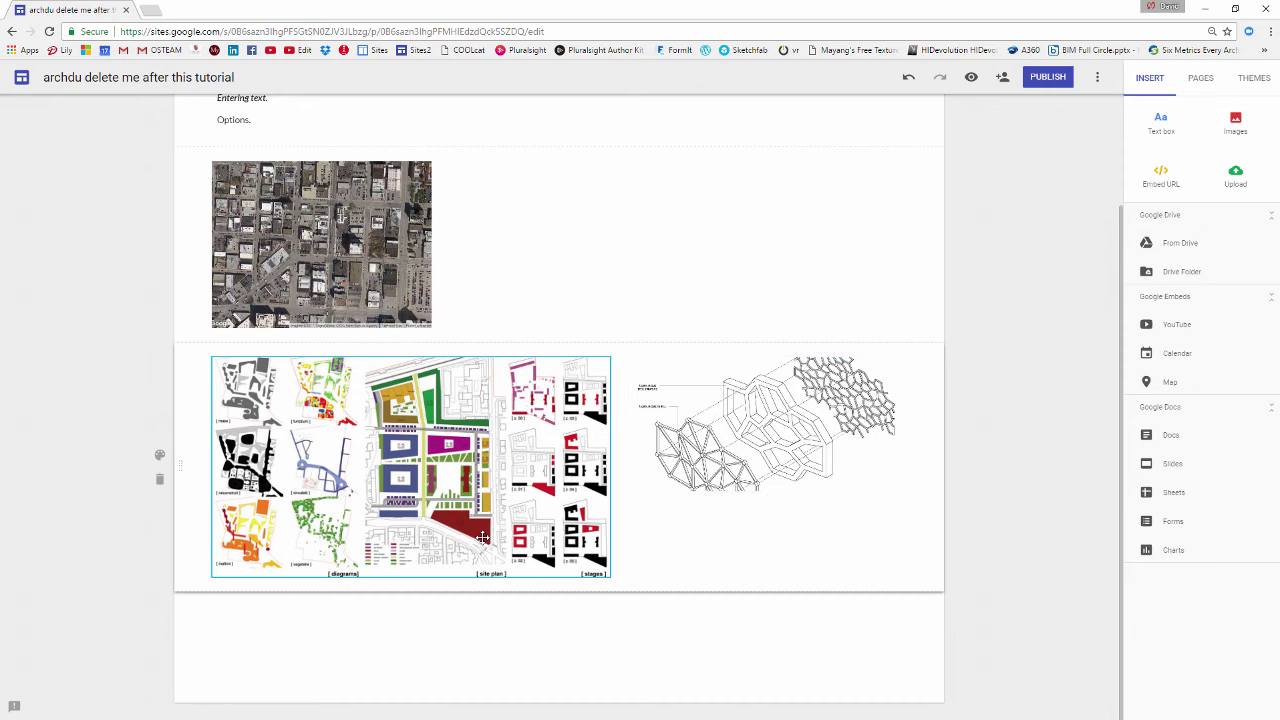
{"action": "left_click", "coordinate": [420, 565]}
{"action": "left_click_drag", "start_coordinate": [410, 577], "coordinate": [416, 490]}
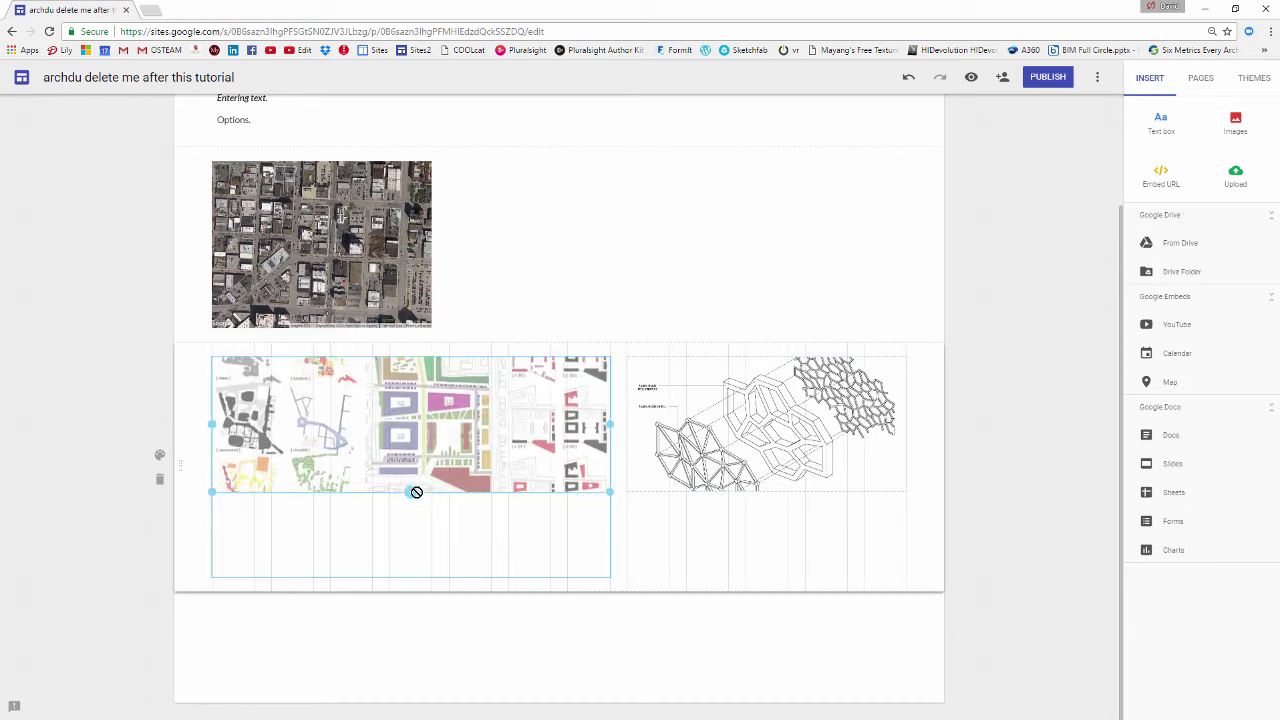
{"action": "left_click", "coordinate": [534, 654]}
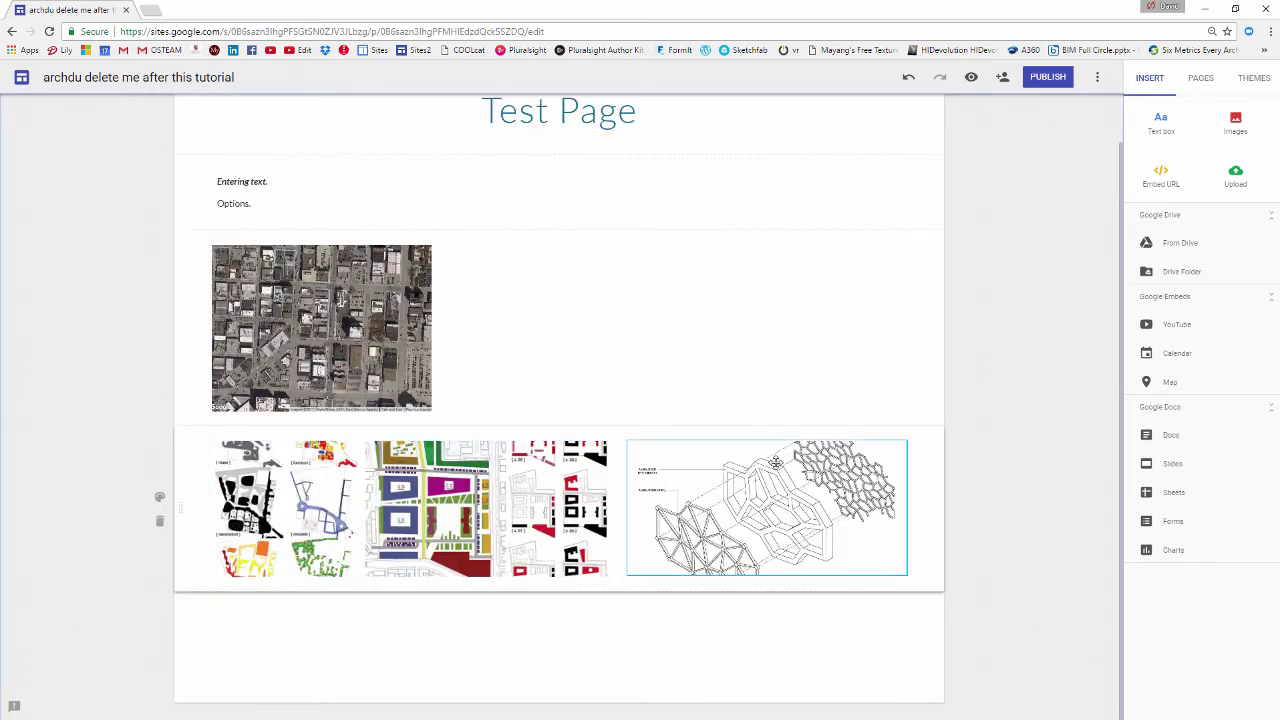
Step: Move the coloured site diagrams beside the aerial image, narrow them to leave room for a third image, and match the aerial's height
{"action": "left_click_drag", "start_coordinate": [491, 479], "coordinate": [760, 300]}
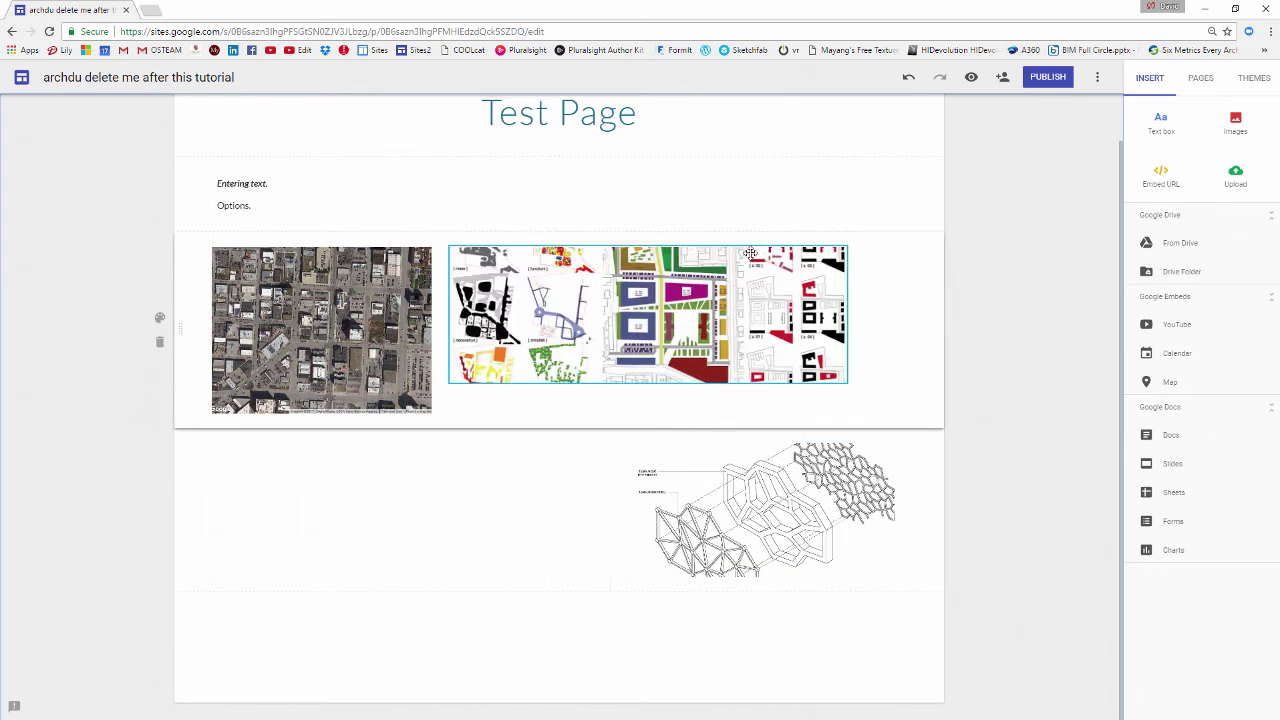
{"action": "left_click", "coordinate": [826, 275]}
{"action": "left_click_drag", "start_coordinate": [847, 315], "coordinate": [655, 360]}
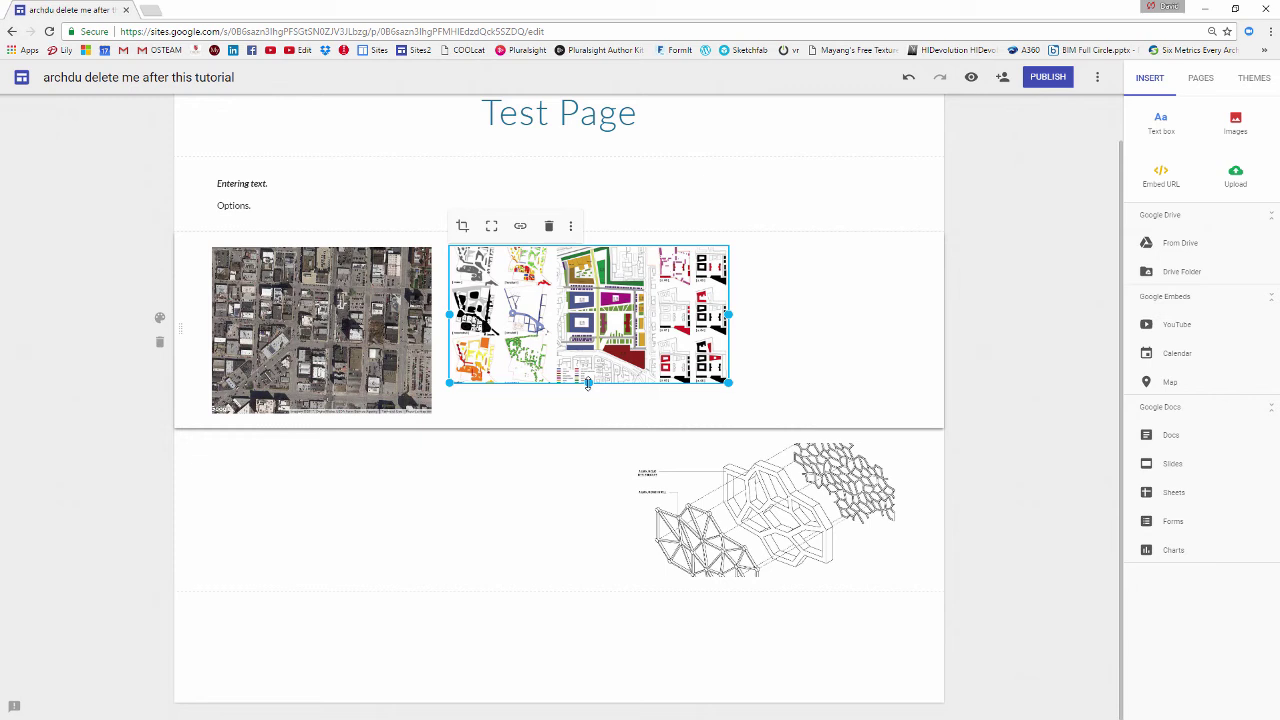
{"action": "mouse_move", "coordinate": [588, 383]}
{"action": "left_mouse_down"}
{"action": "mouse_move", "coordinate": [588, 410]}
{"action": "mouse_move", "coordinate": [559, 412]}
{"action": "left_mouse_up"}
Step: Move the 48-wall drawing into the aerial image's row as the third image and extend its height to match the others
{"action": "mouse_move", "coordinate": [810, 460]}
{"action": "left_mouse_down"}
{"action": "mouse_move", "coordinate": [800, 317]}
{"action": "mouse_move", "coordinate": [737, 320]}
{"action": "left_mouse_up"}
{"action": "left_click_drag", "start_coordinate": [806, 414], "coordinate": [799, 462]}
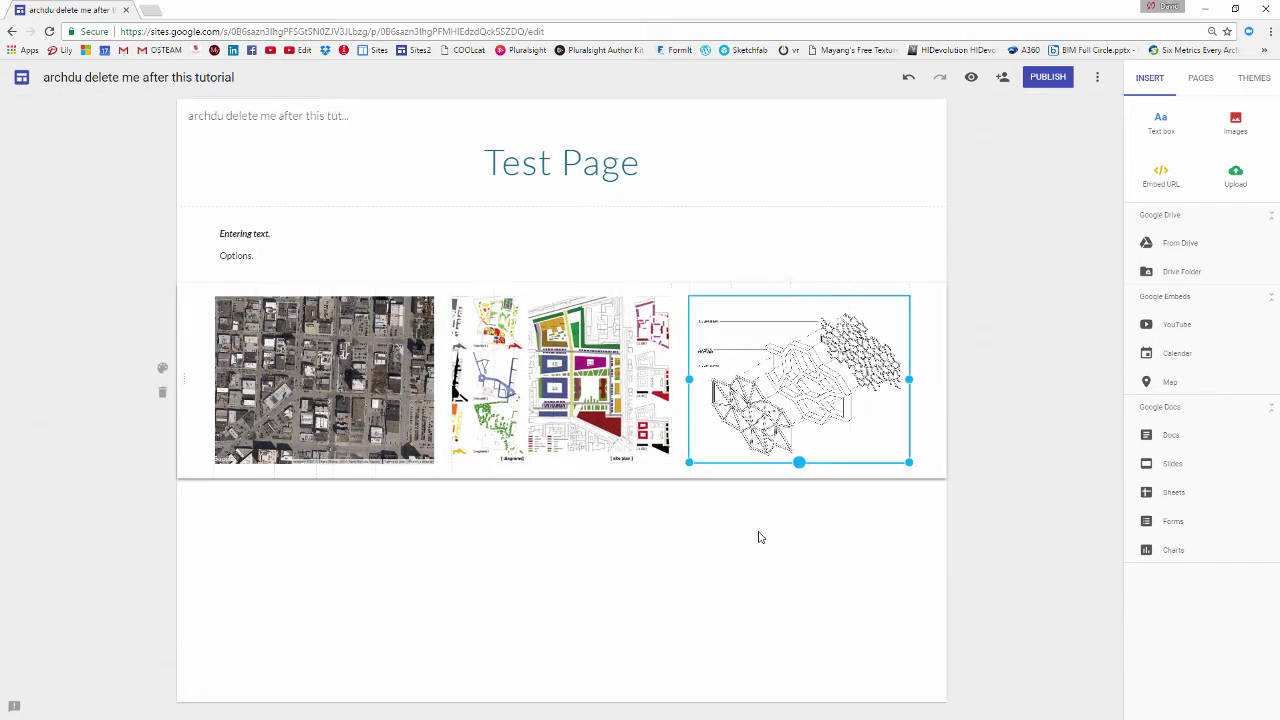
{"action": "left_click", "coordinate": [617, 495]}
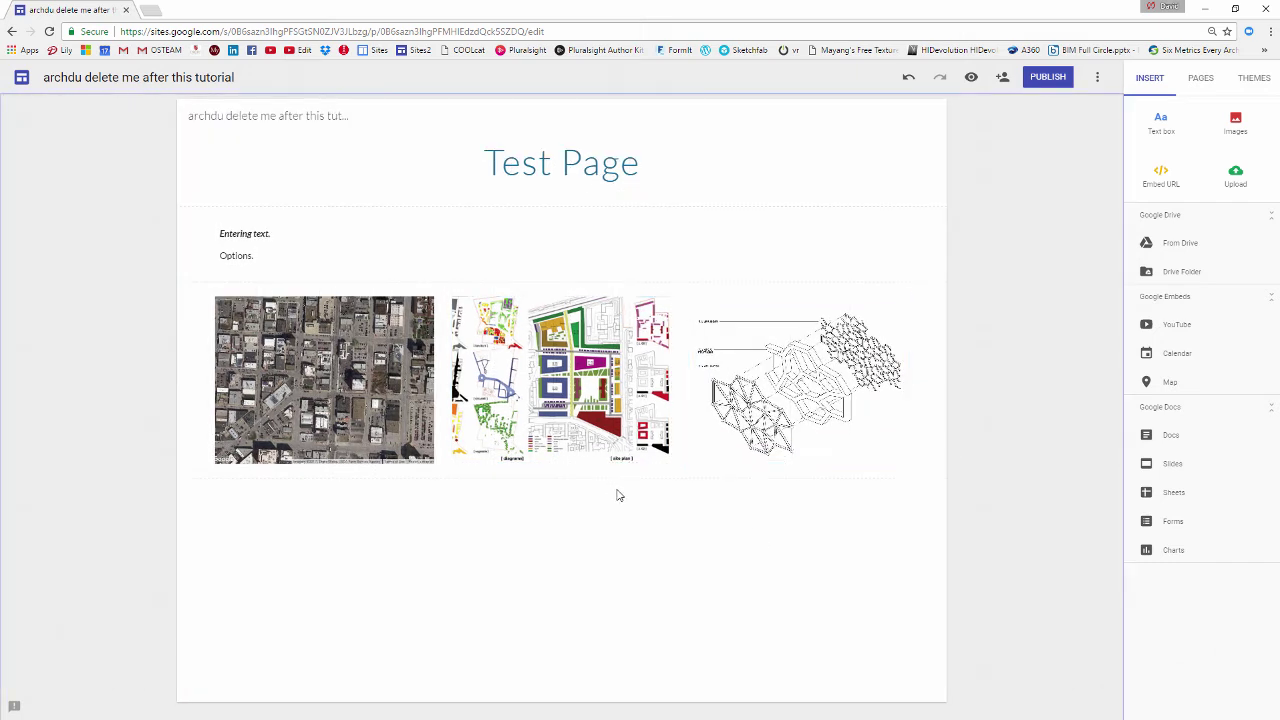
Step: Start inserting a YouTube video on the page and open the video "Revit Artificial Light Rendering" on YouTube in a separate browser window
{"action": "left_click", "coordinate": [1175, 330]}
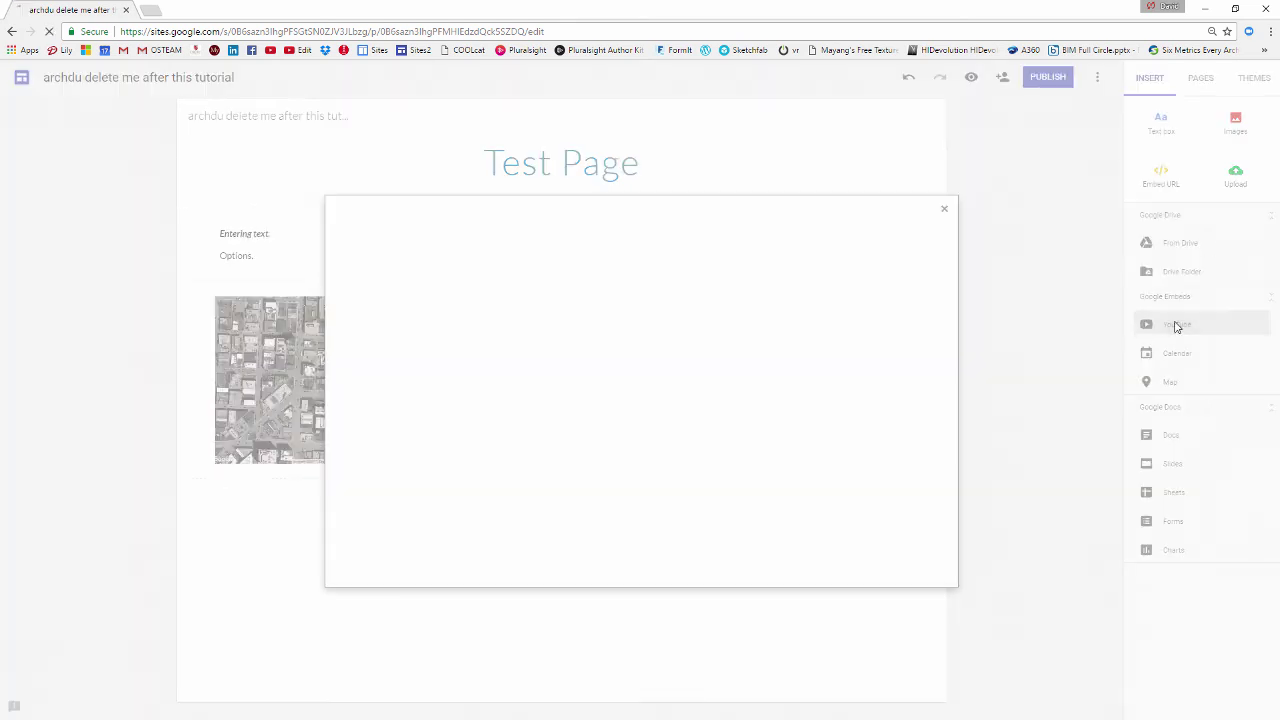
{"action": "left_click", "coordinate": [155, 10]}
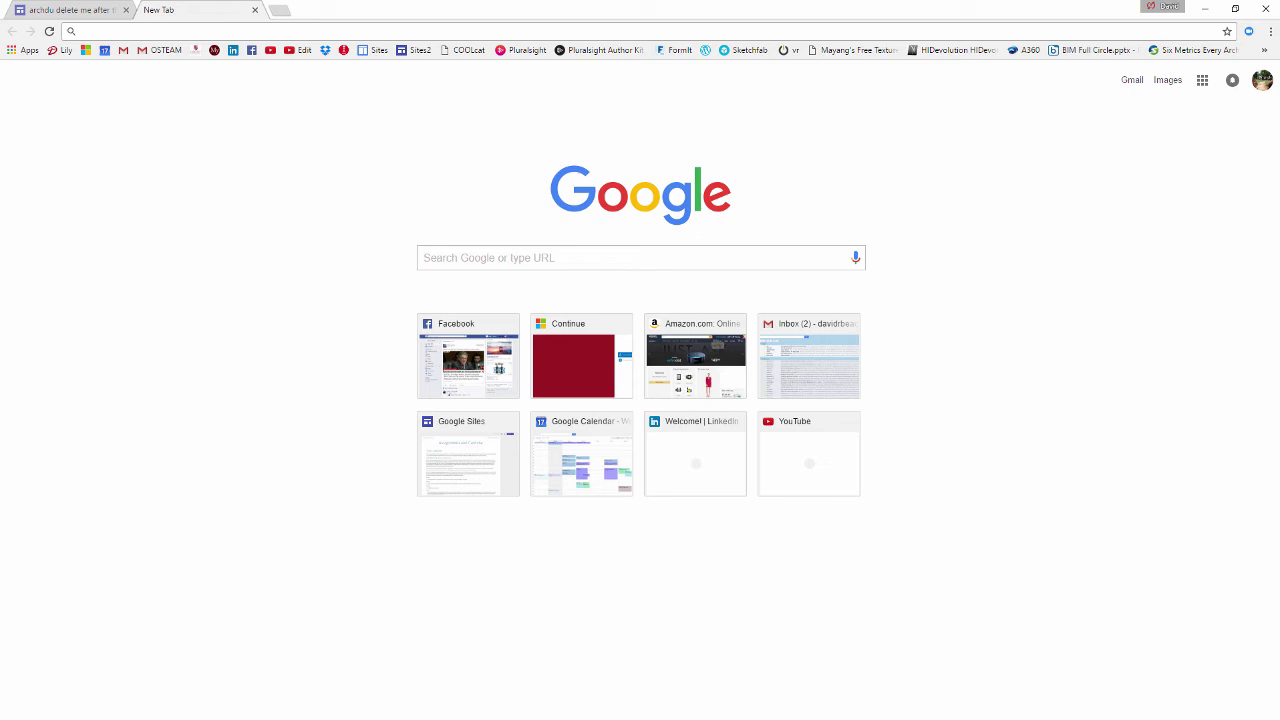
{"action": "left_click", "coordinate": [126, 9]}
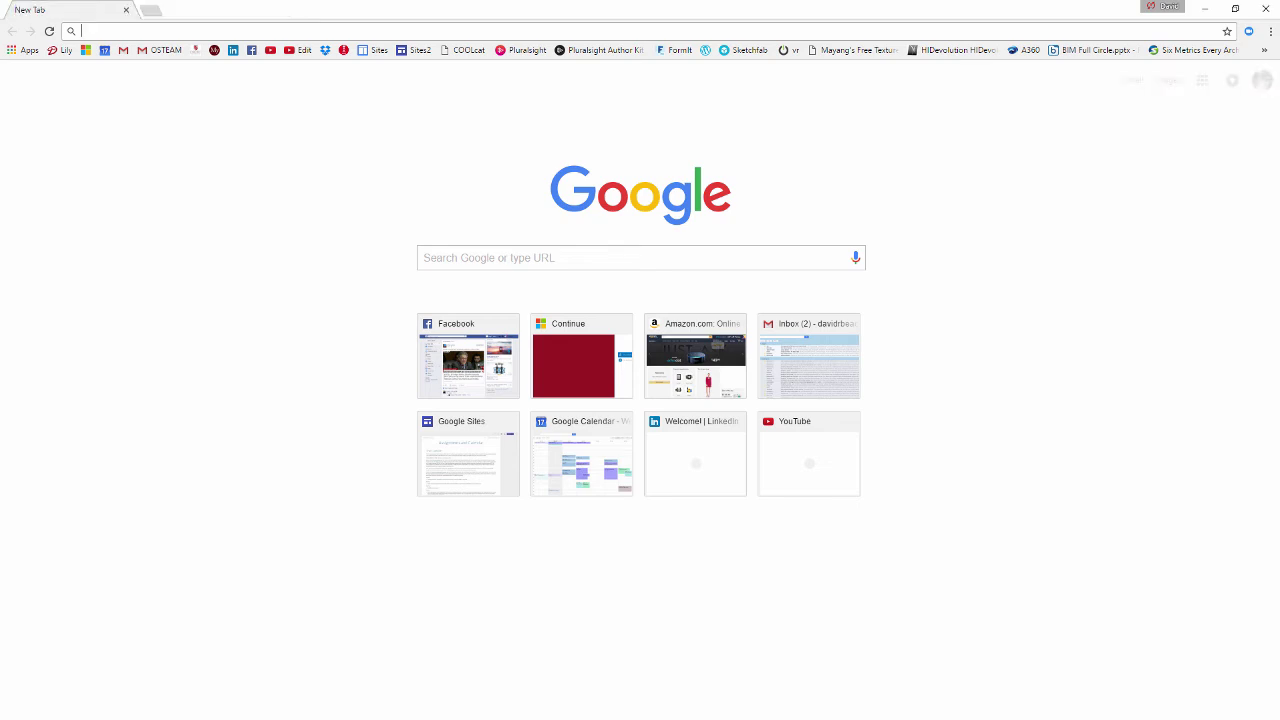
{"action": "key", "text": "ctrl+shift+t"}
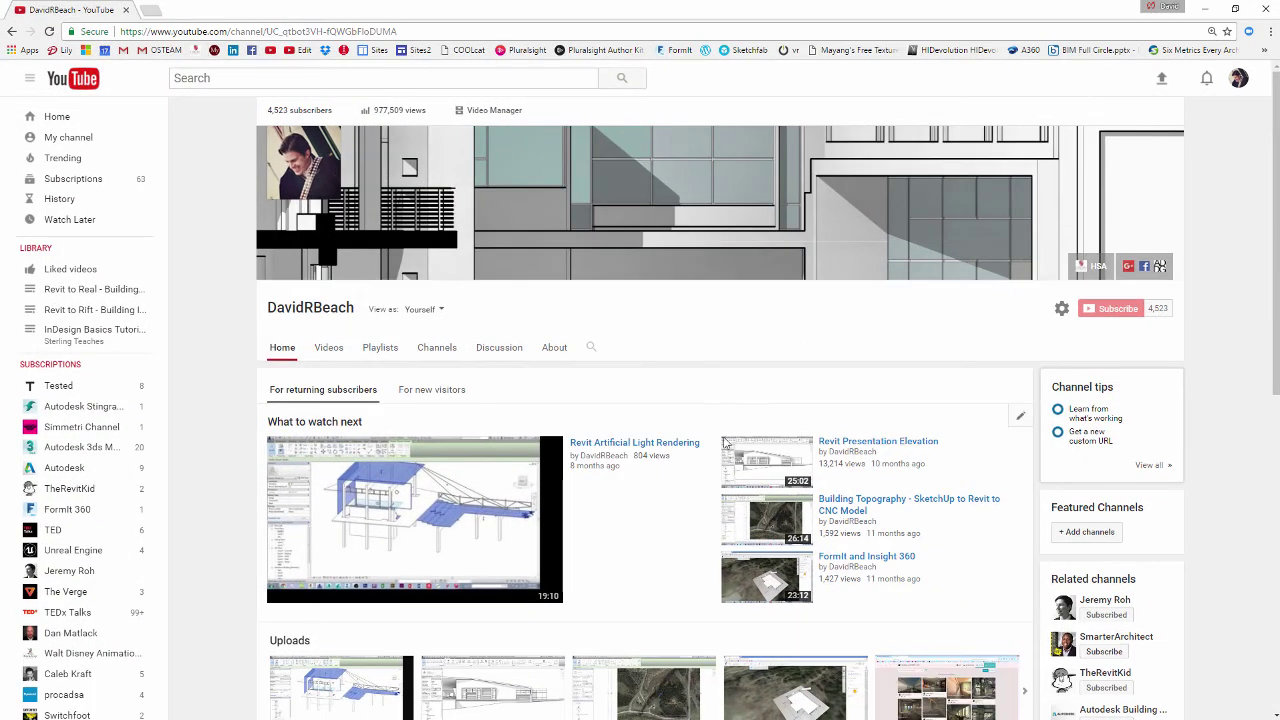
{"action": "scroll", "coordinate": [727, 449], "scroll_direction": "down", "scroll_amount": 1}
{"action": "scroll", "coordinate": [727, 449], "scroll_direction": "down", "scroll_amount": 1}
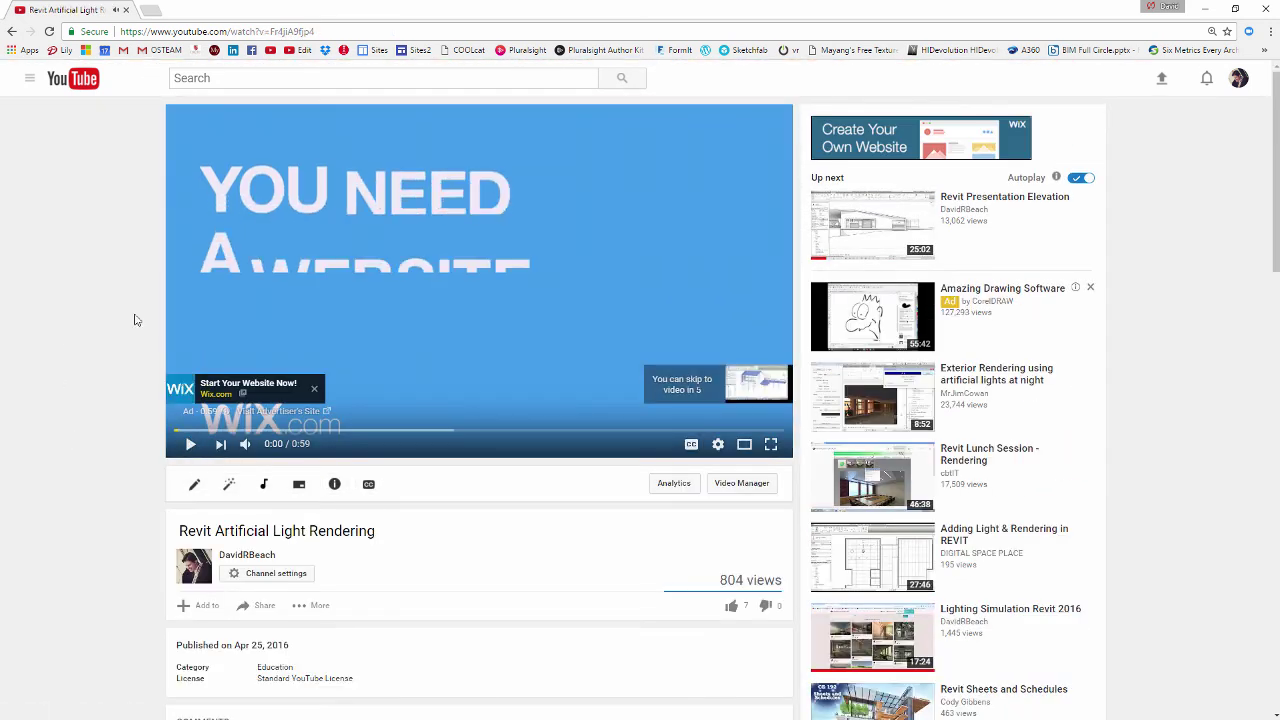
Step: Copy the YouTube video's web address and paste it into the video search of the test site's video selection dialog
{"action": "left_click", "coordinate": [231, 35]}
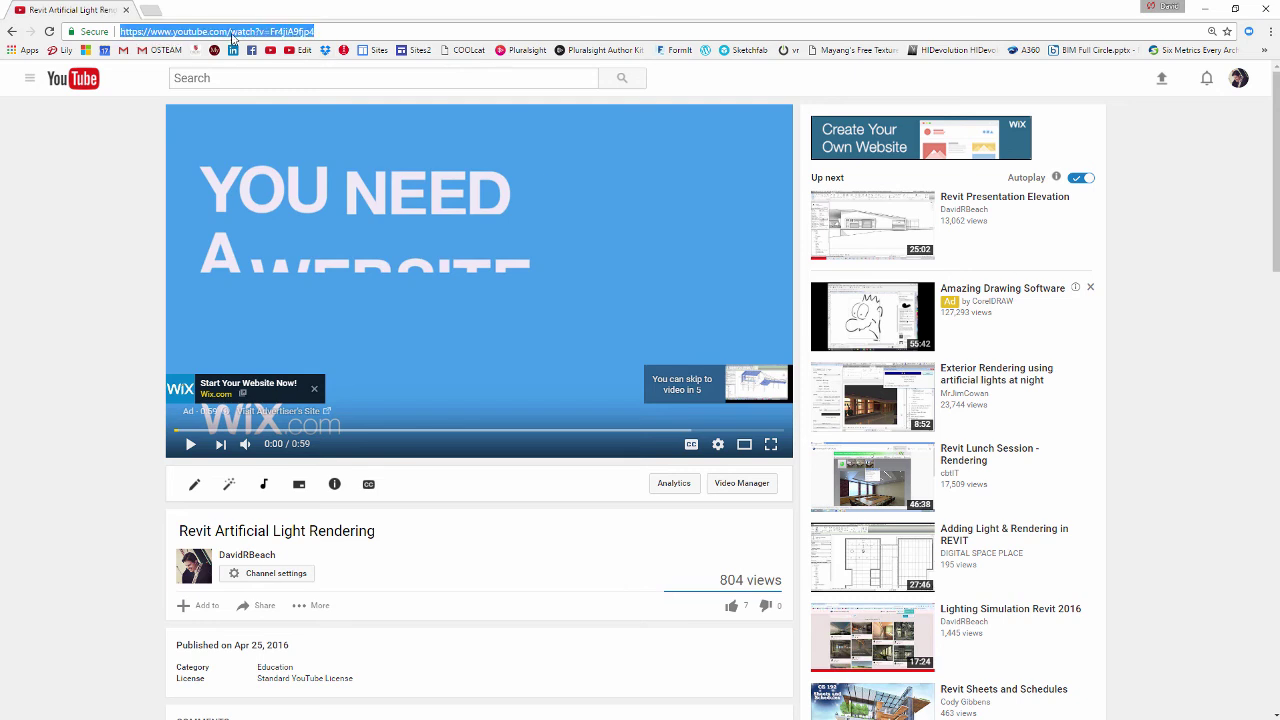
{"action": "right_click", "coordinate": [231, 35]}
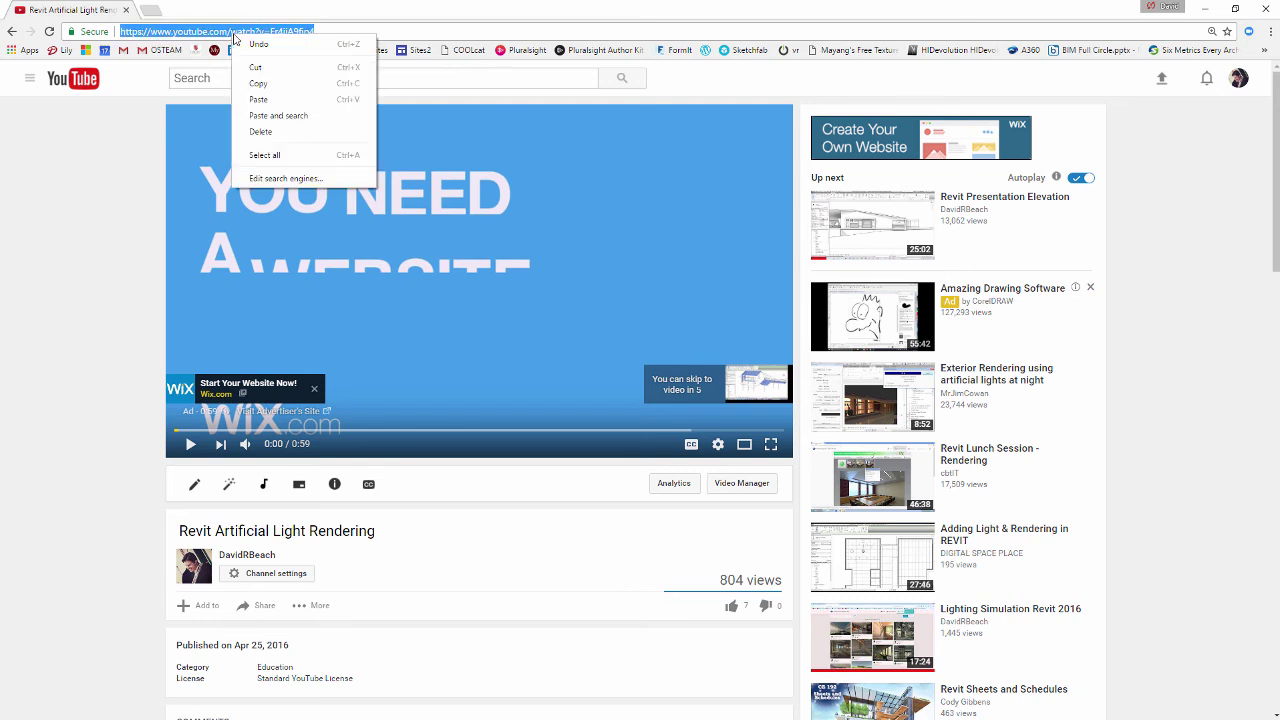
{"action": "left_click", "coordinate": [261, 88]}
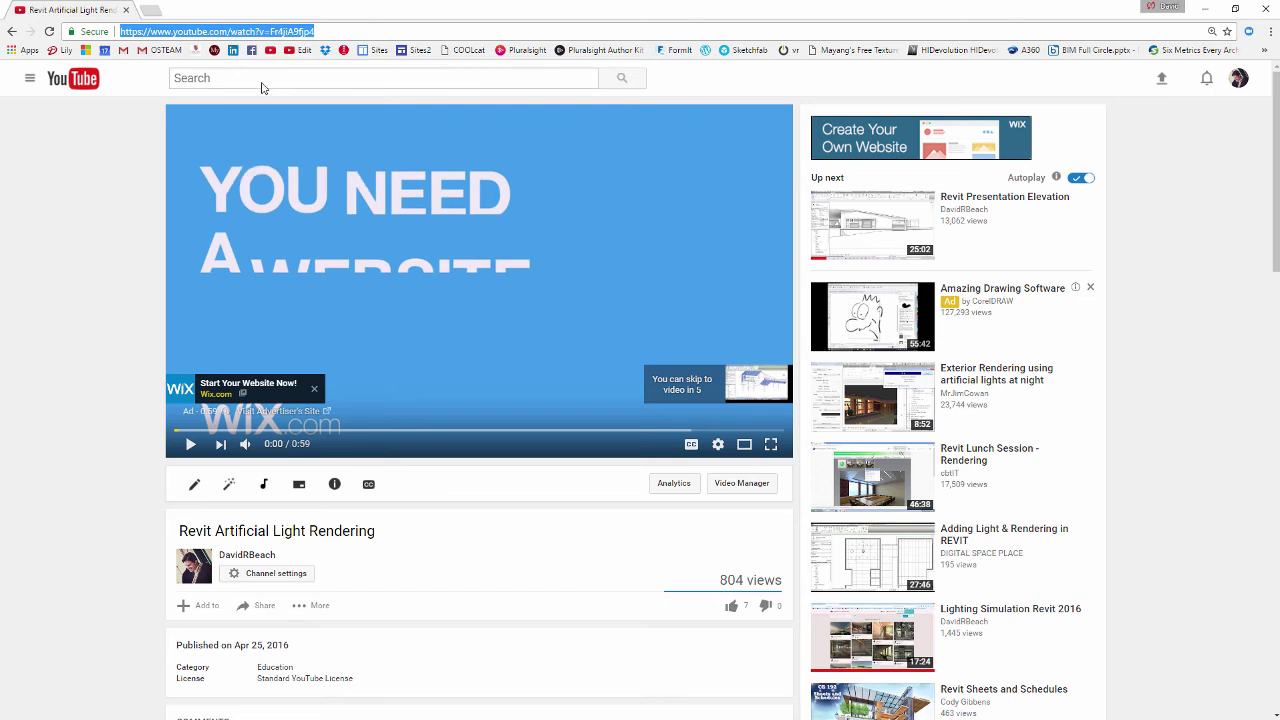
{"action": "left_click", "coordinate": [1205, 8]}
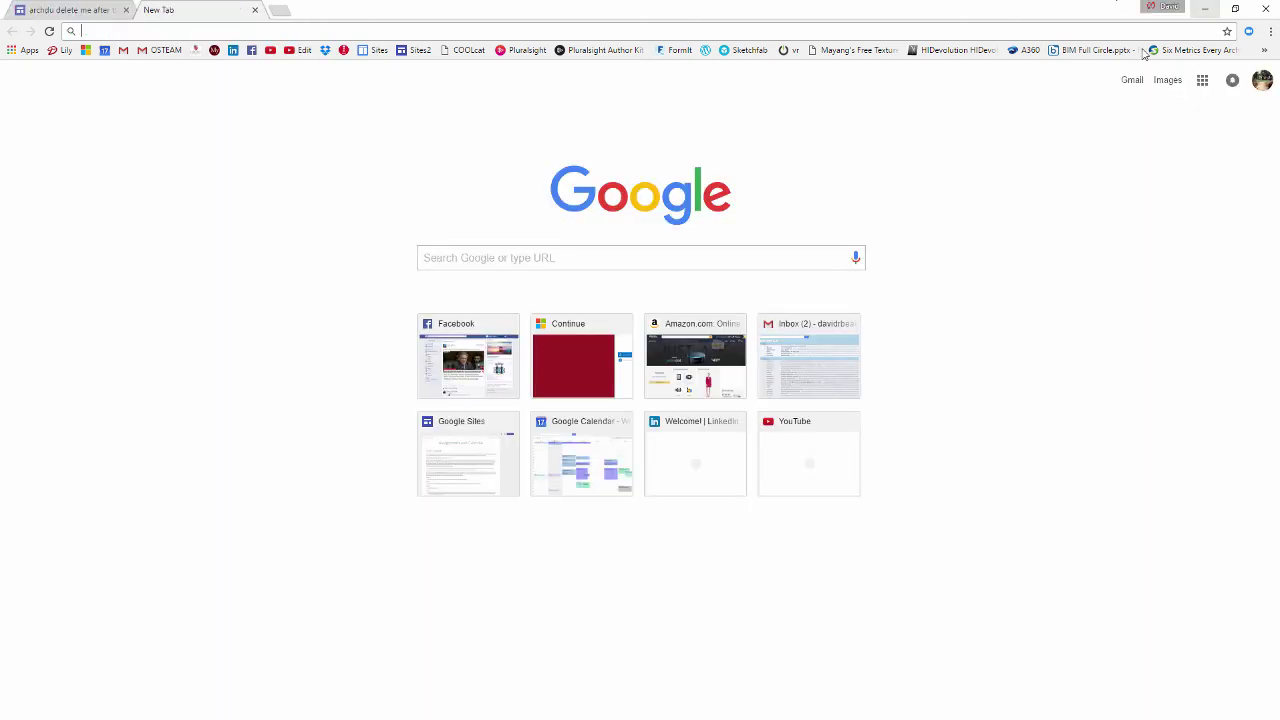
{"action": "left_click", "coordinate": [92, 10]}
{"action": "key", "text": "ctrl+v"}
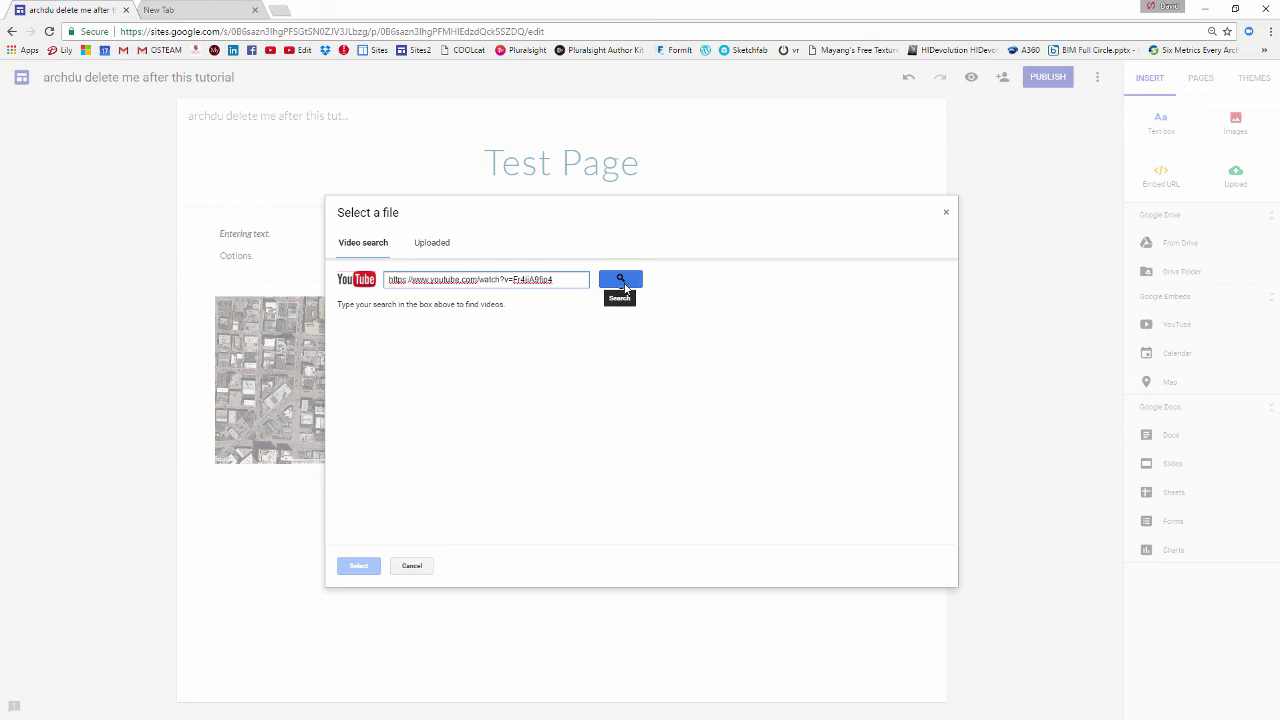
Step: Search for the video by its pasted YouTube address and insert "Revit Artificial Light Rendering" into the page
{"action": "left_click", "coordinate": [434, 247]}
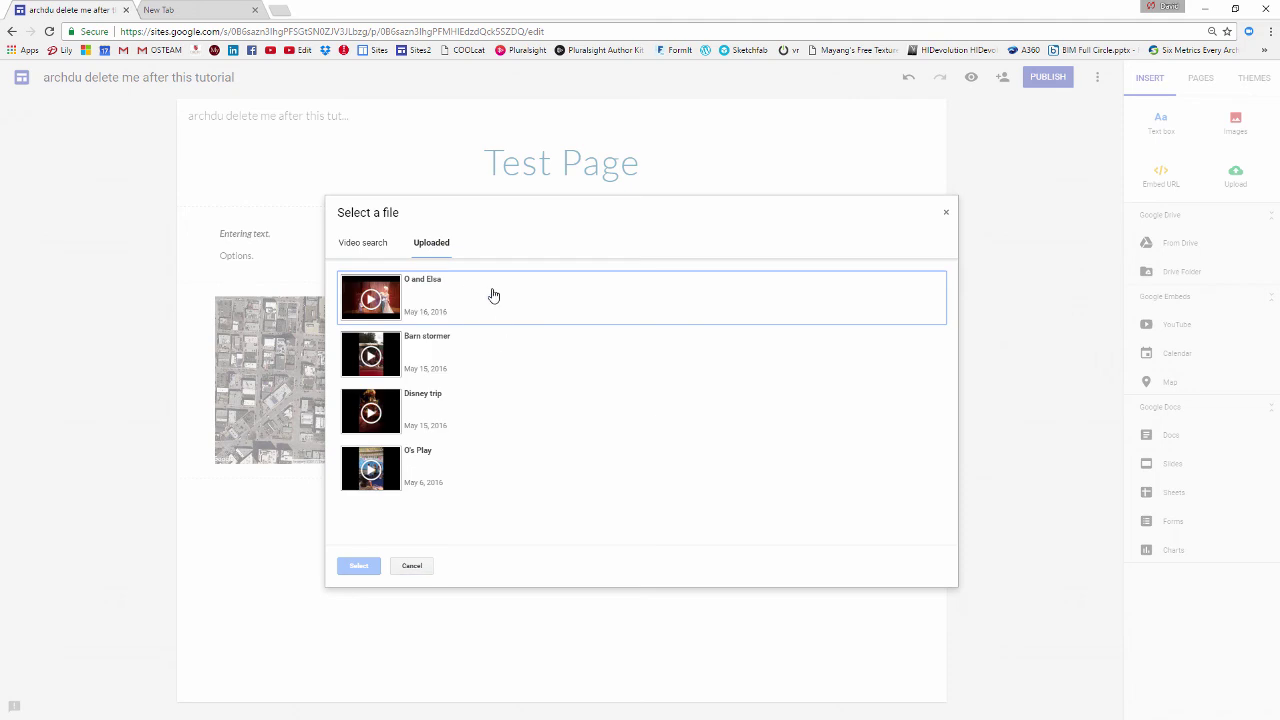
{"action": "left_click", "coordinate": [360, 245]}
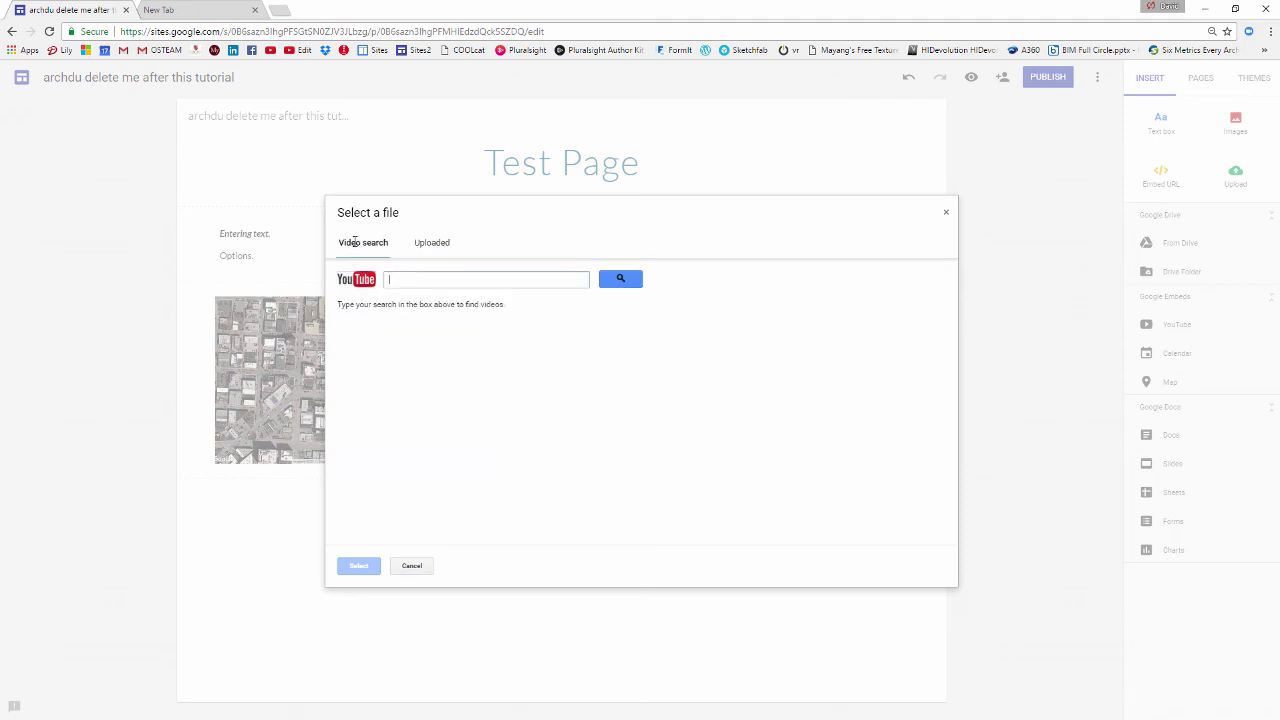
{"action": "key", "text": "ctrl+v"}
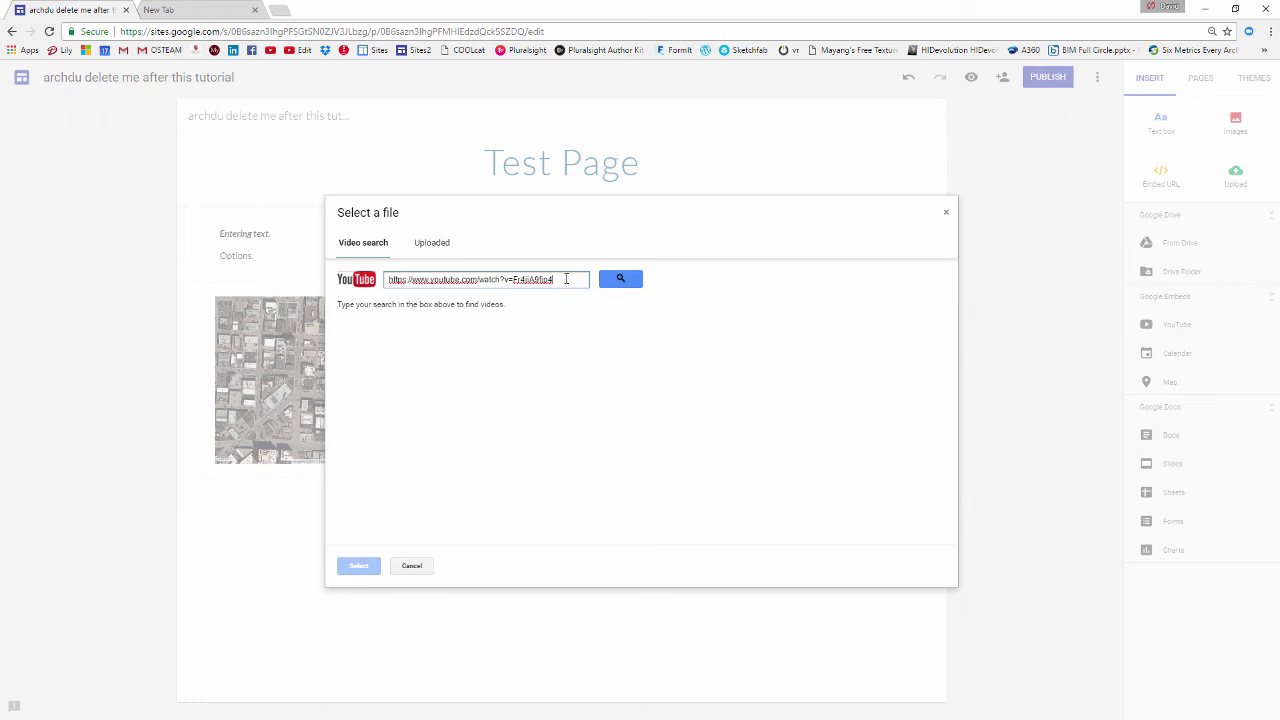
{"action": "key", "text": "Return"}
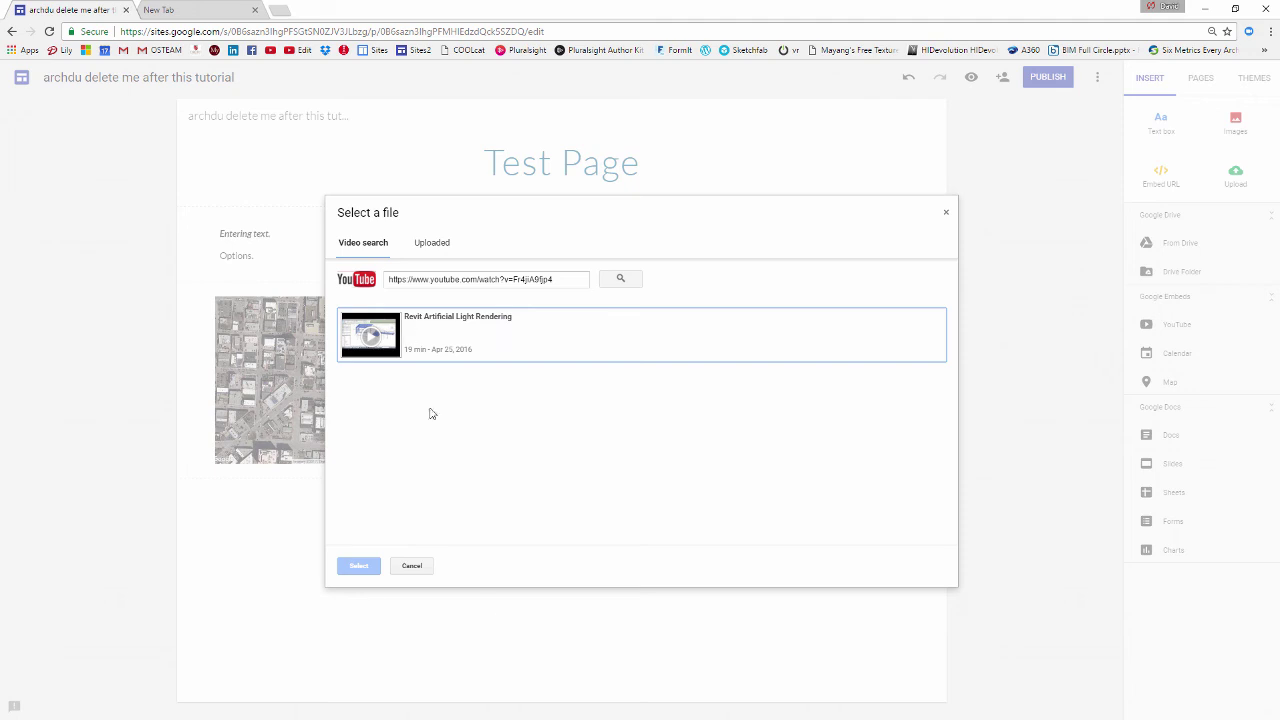
{"action": "left_click", "coordinate": [450, 347]}
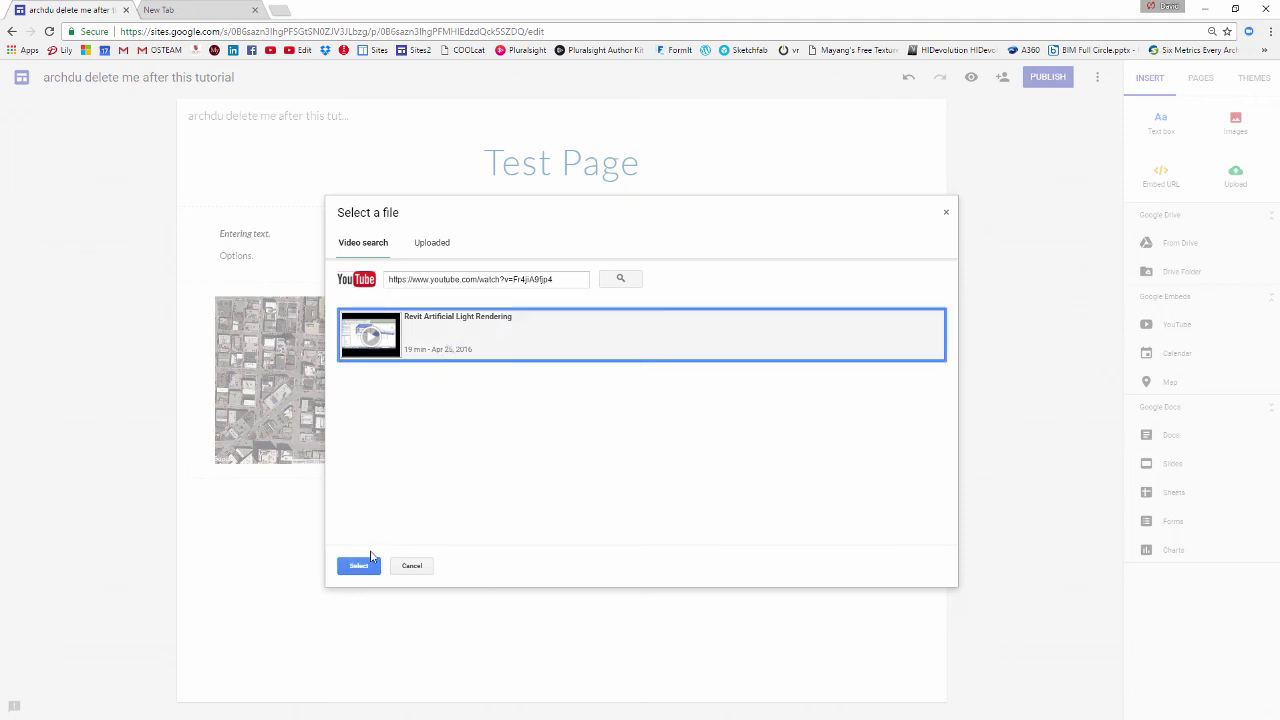
{"action": "left_click", "coordinate": [364, 571]}
{"action": "triple_click", "coordinate": [567, 281]}
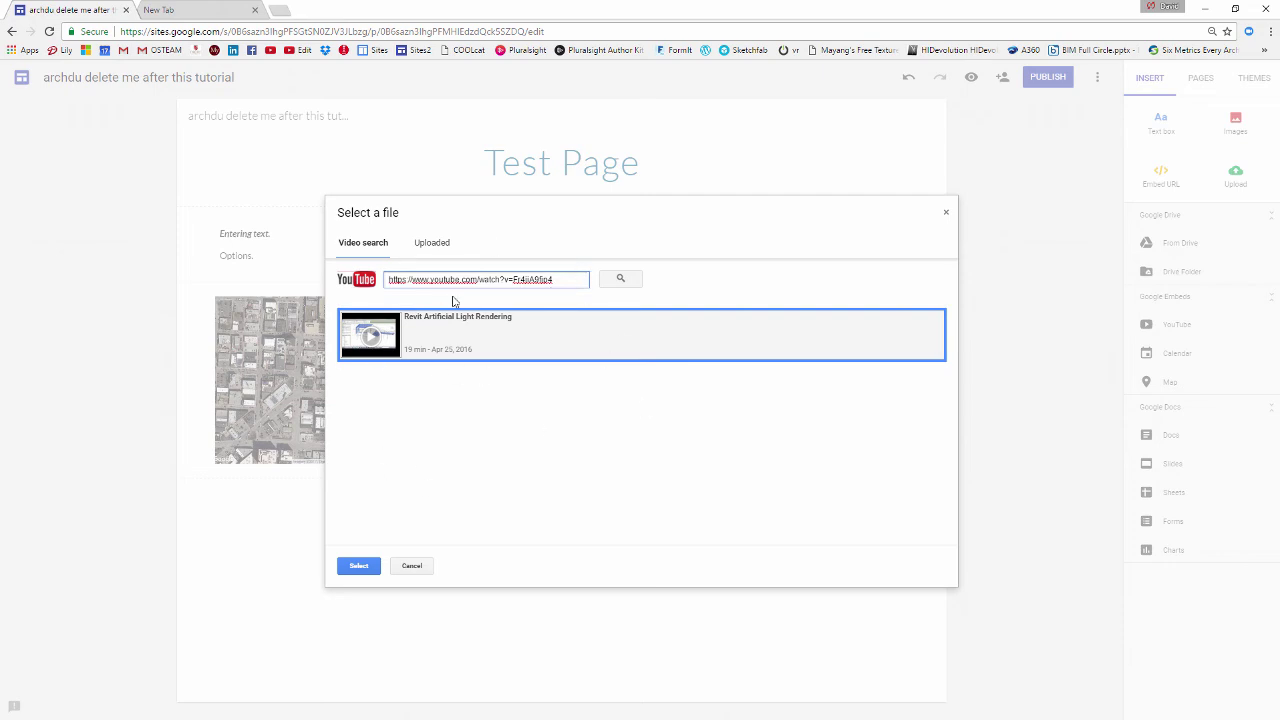
{"action": "left_click", "coordinate": [357, 565]}
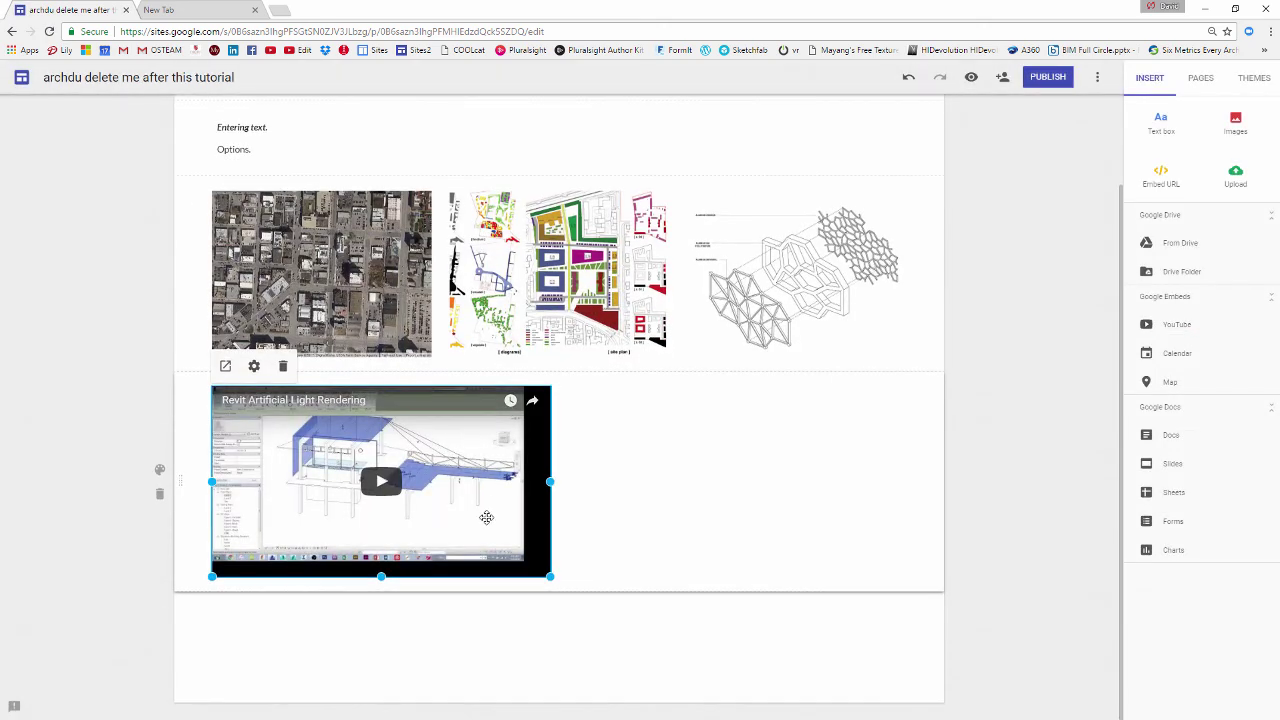
Step: Enlarge the embedded YouTube video to nearly the full width of the page content and extend its height slightly
{"action": "left_click_drag", "start_coordinate": [549, 577], "coordinate": [846, 714]}
{"action": "scroll", "coordinate": [735, 515], "scroll_direction": "down", "scroll_amount": 1}
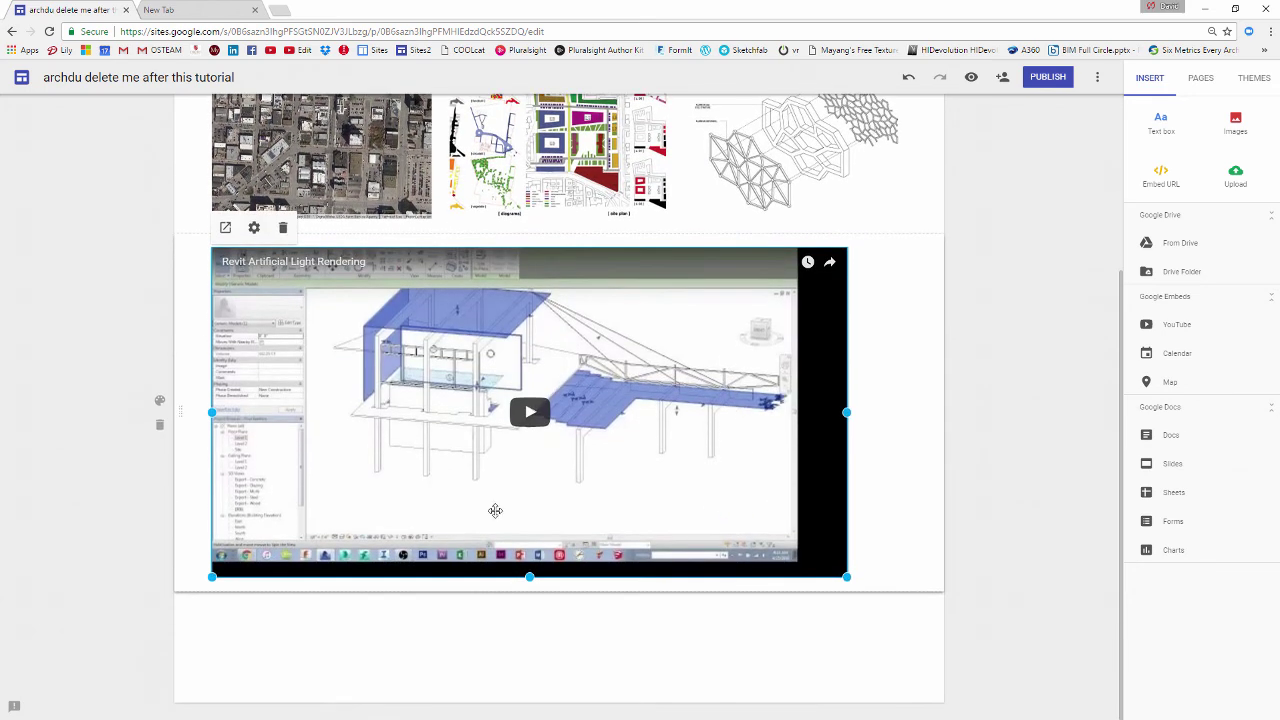
{"action": "left_click_drag", "start_coordinate": [529, 577], "coordinate": [529, 590]}
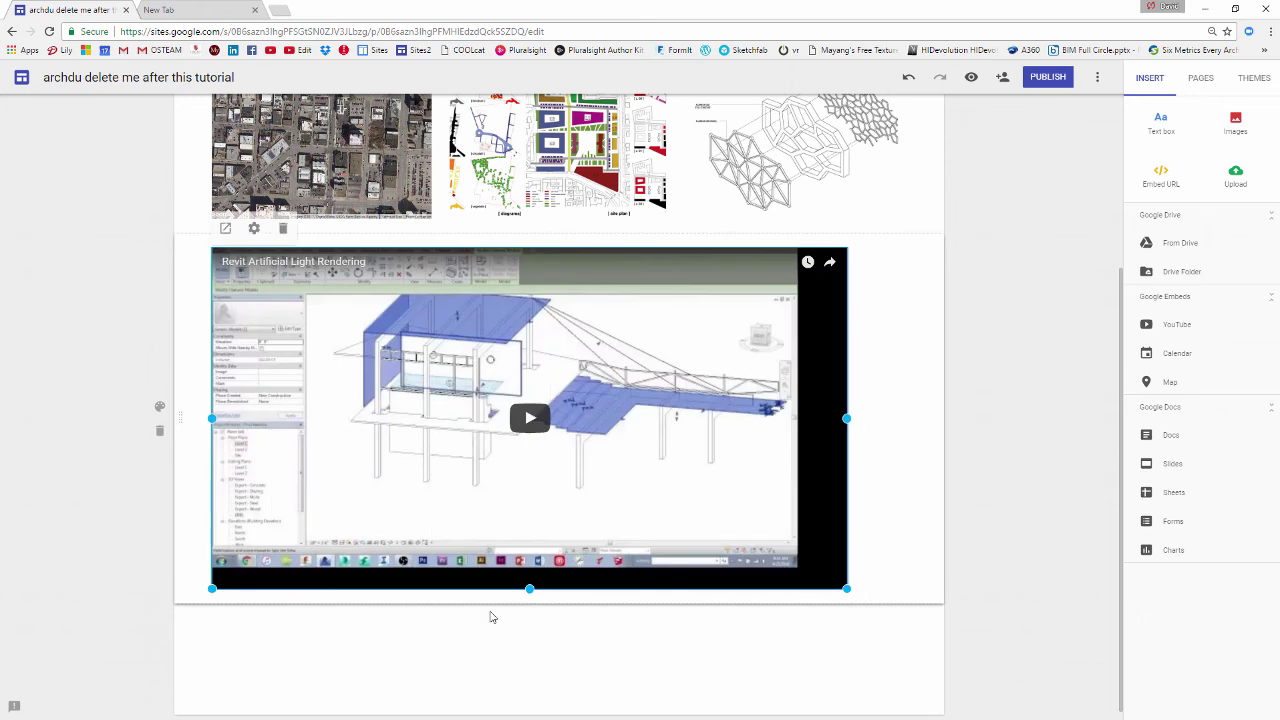
{"action": "left_click", "coordinate": [1054, 343]}
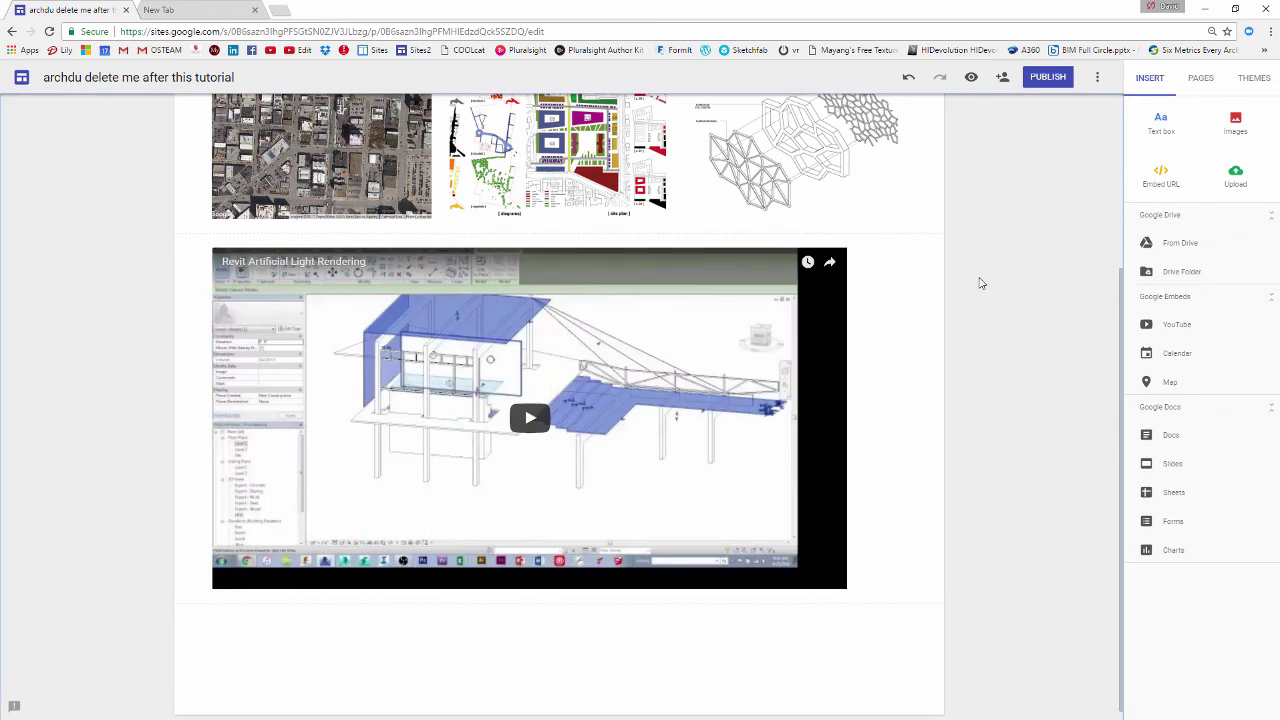
Step: Add a new page named Videos to the site and try the navigation links between Home and Videos
{"action": "left_click", "coordinate": [1200, 80]}
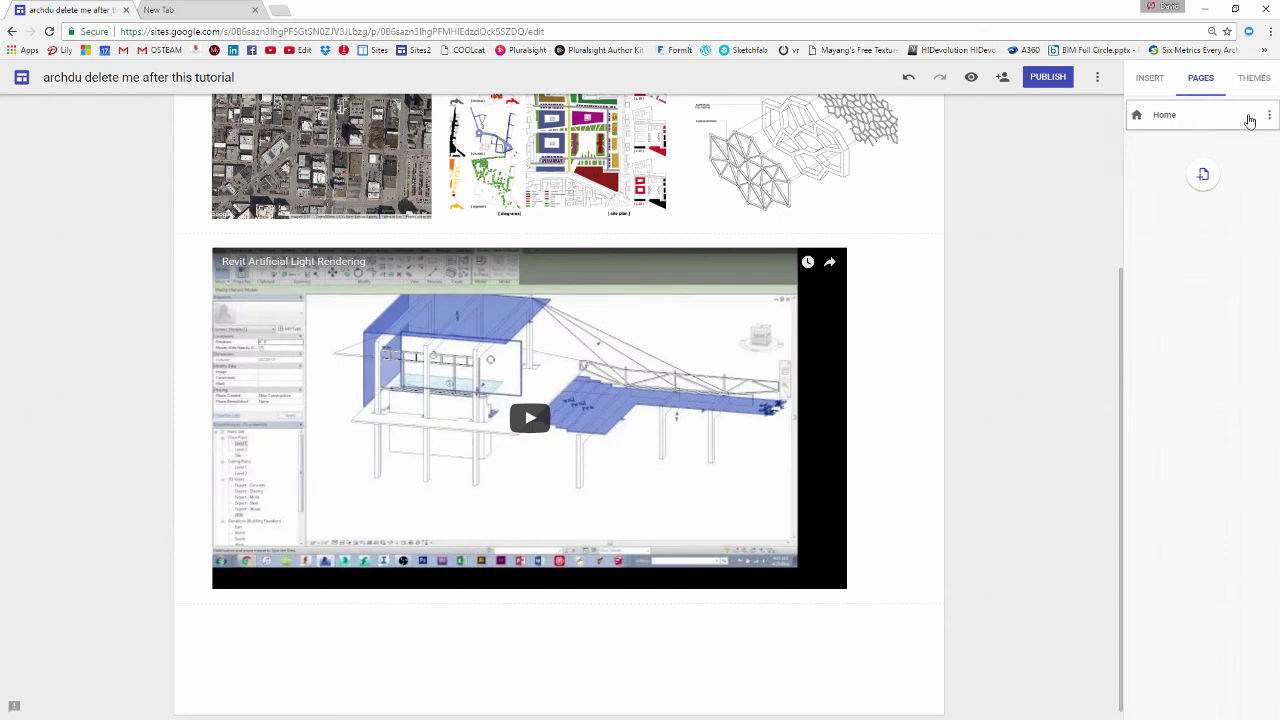
{"action": "left_click", "coordinate": [1205, 176]}
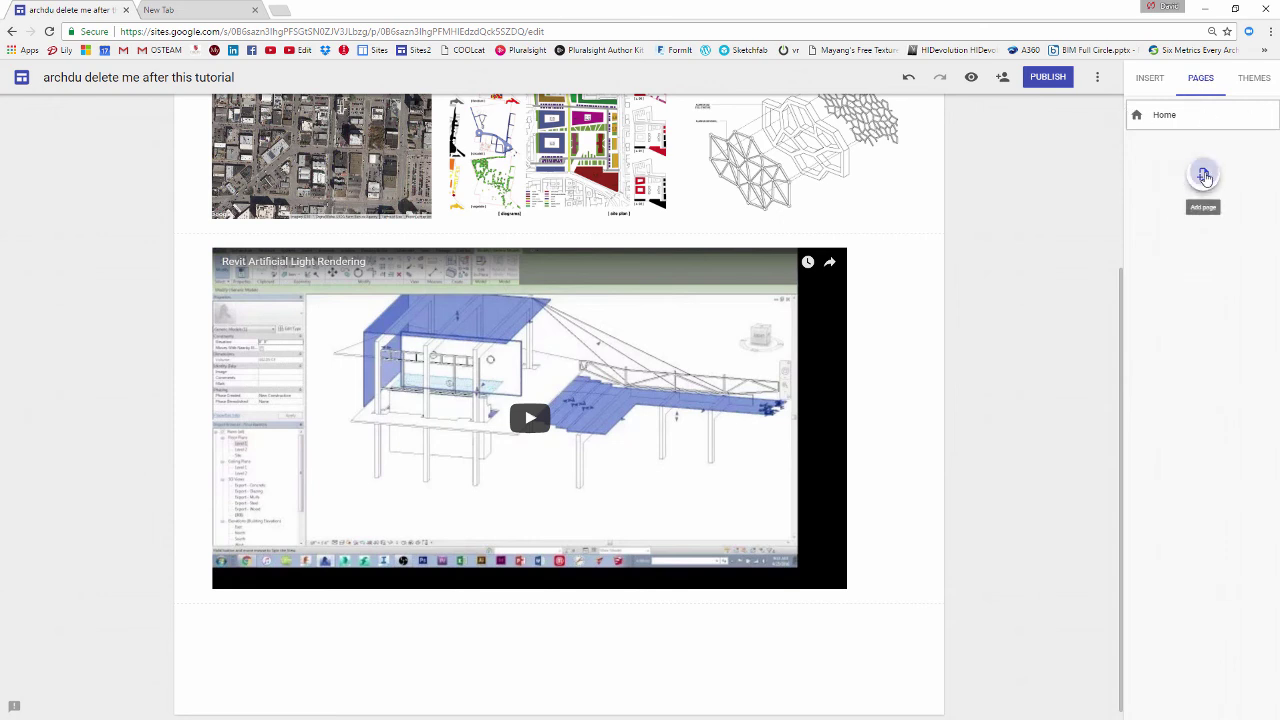
{"action": "type", "text": "Vic"}
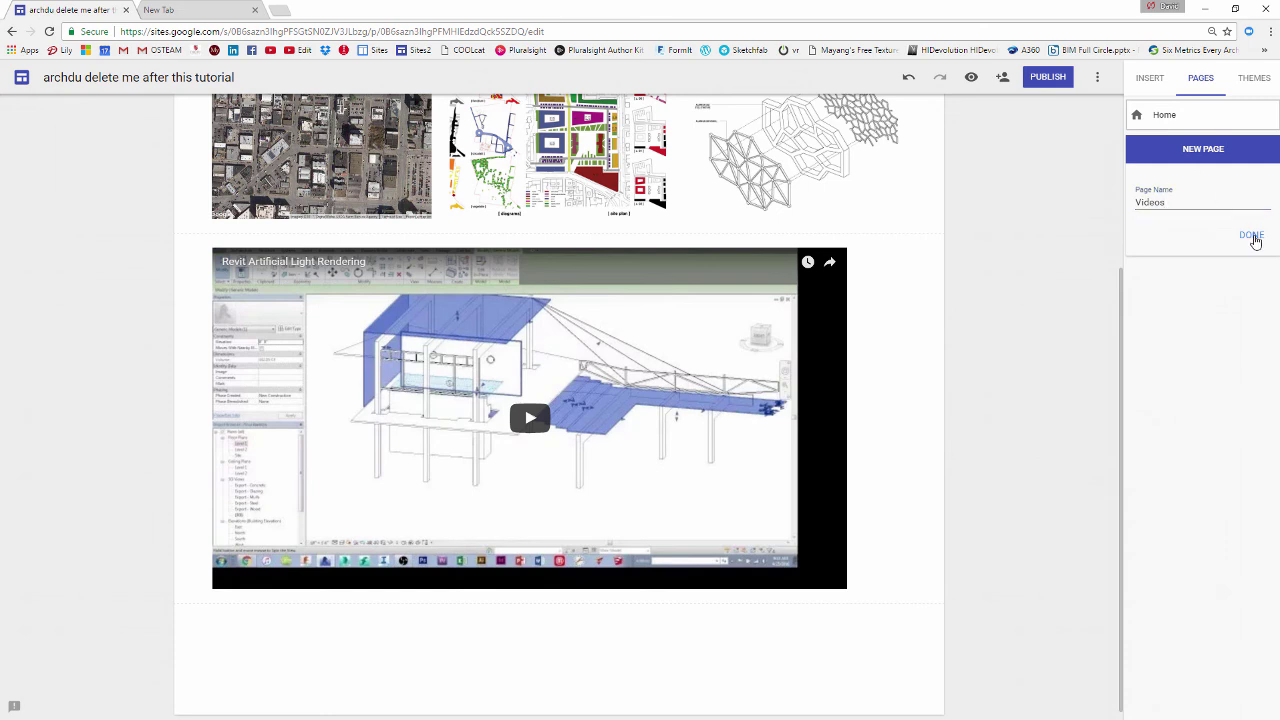
{"action": "left_click", "coordinate": [1251, 235]}
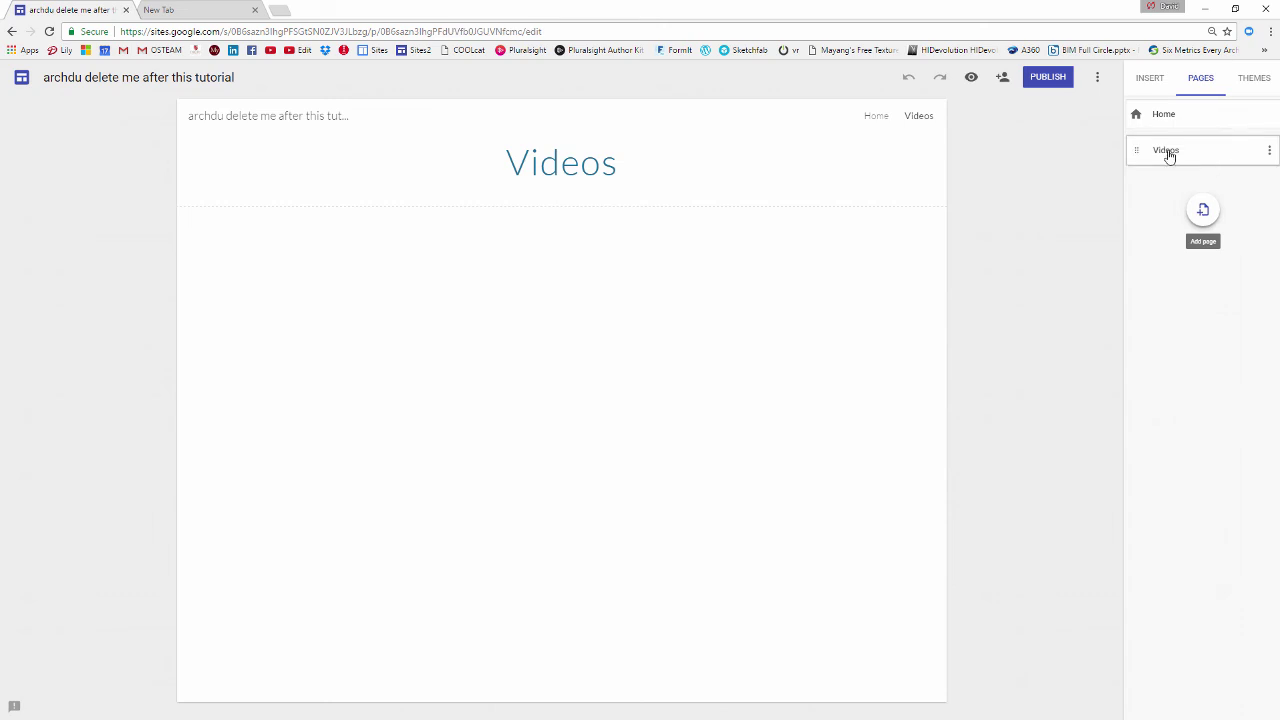
{"action": "left_click", "coordinate": [876, 121]}
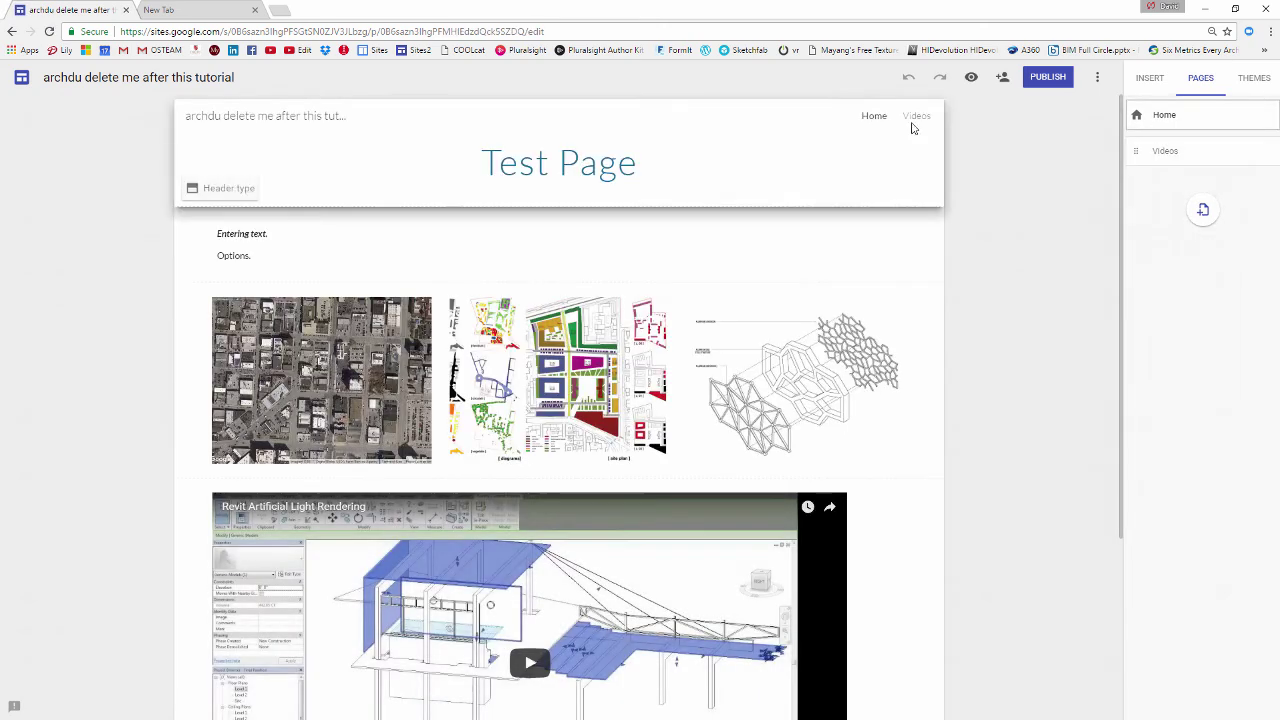
{"action": "left_click", "coordinate": [918, 123]}
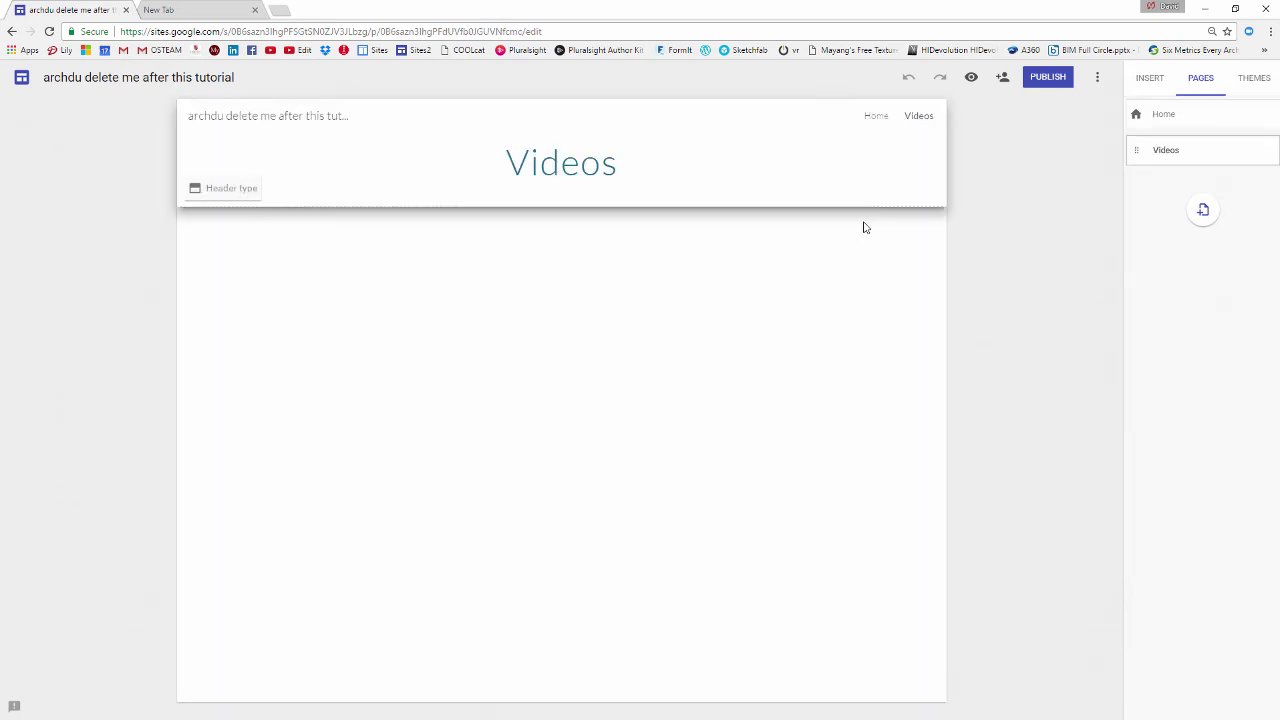
Step: Add another new page named Images to the site
{"action": "left_click", "coordinate": [1205, 213]}
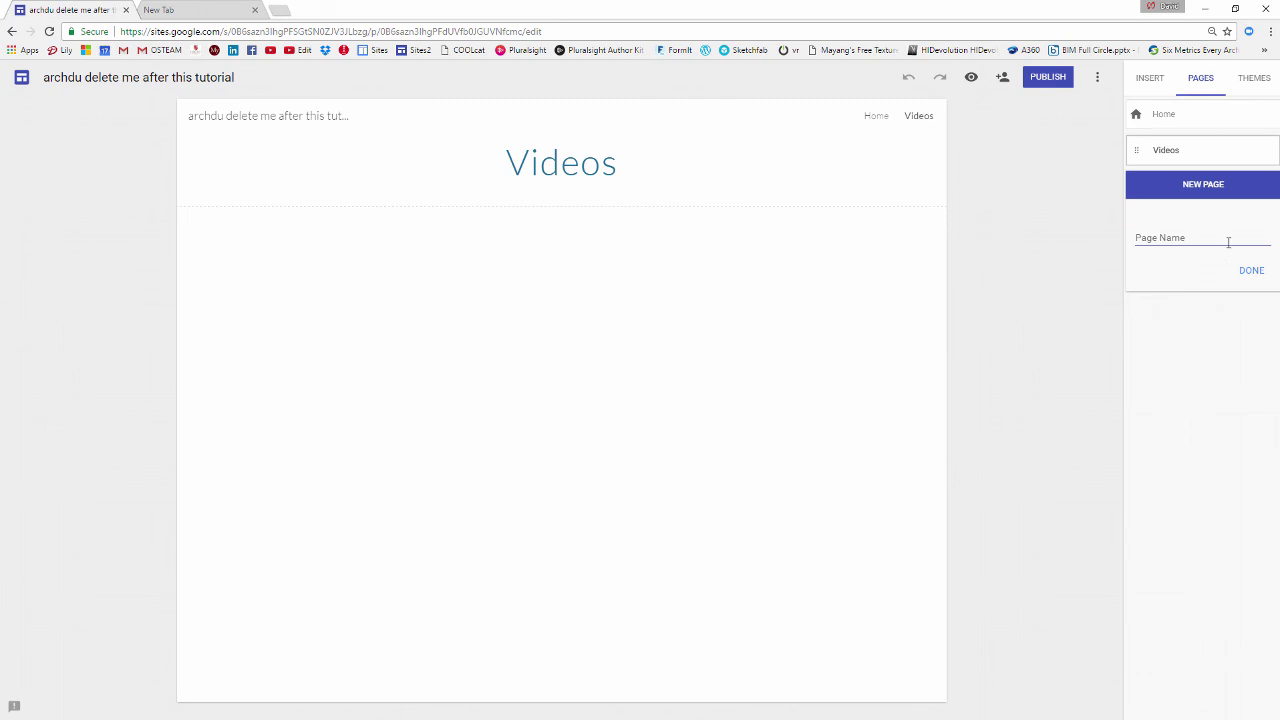
{"action": "type", "text": "Images"}
{"action": "left_click", "coordinate": [1251, 271]}
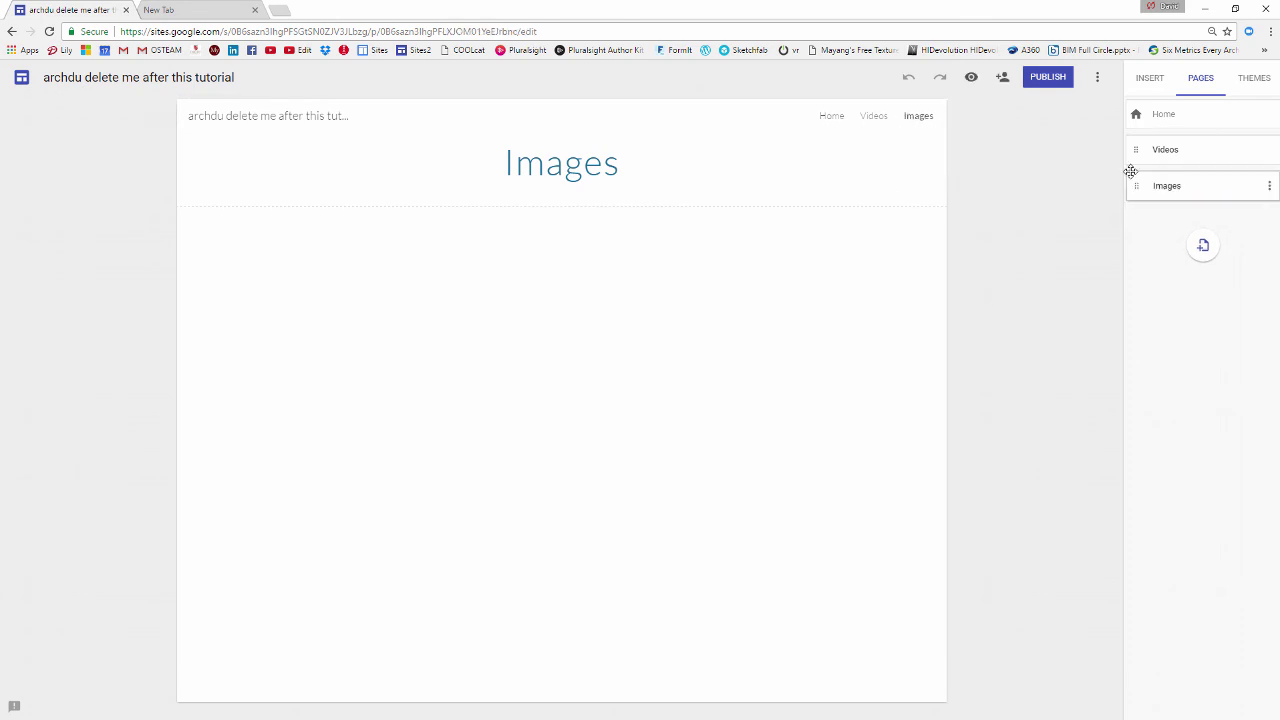
Step: Move the YouTube video section on the Home page above the row of three images
{"action": "left_click", "coordinate": [1163, 115]}
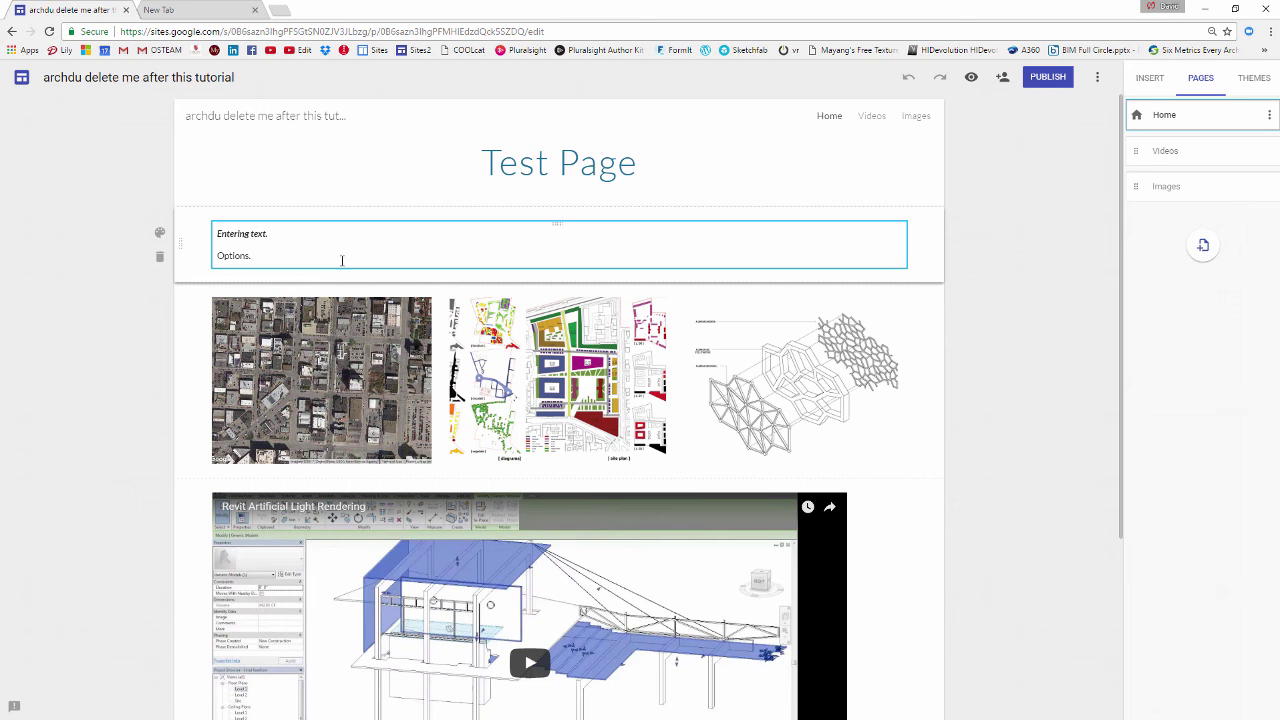
{"action": "scroll", "coordinate": [265, 390], "scroll_direction": "down", "scroll_amount": 1}
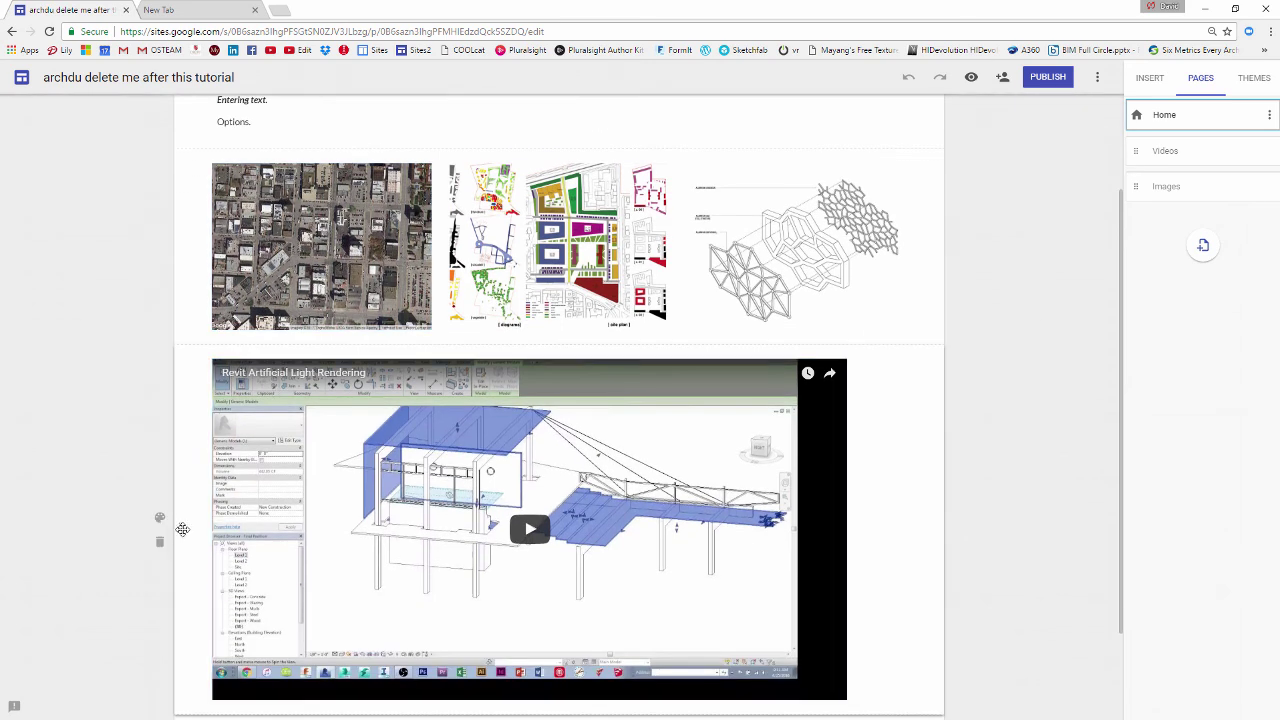
{"action": "left_click_drag", "start_coordinate": [159, 517], "coordinate": [203, 183]}
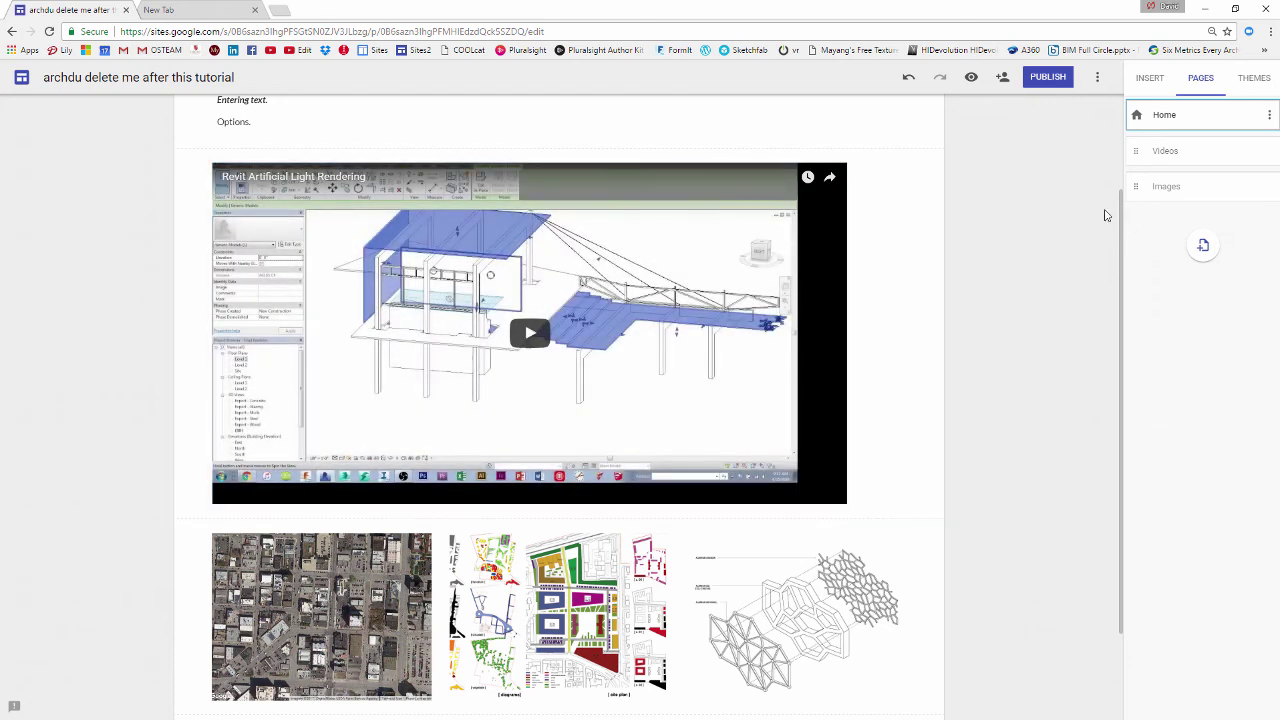
{"action": "scroll", "coordinate": [865, 280], "scroll_direction": "up", "scroll_amount": 3}
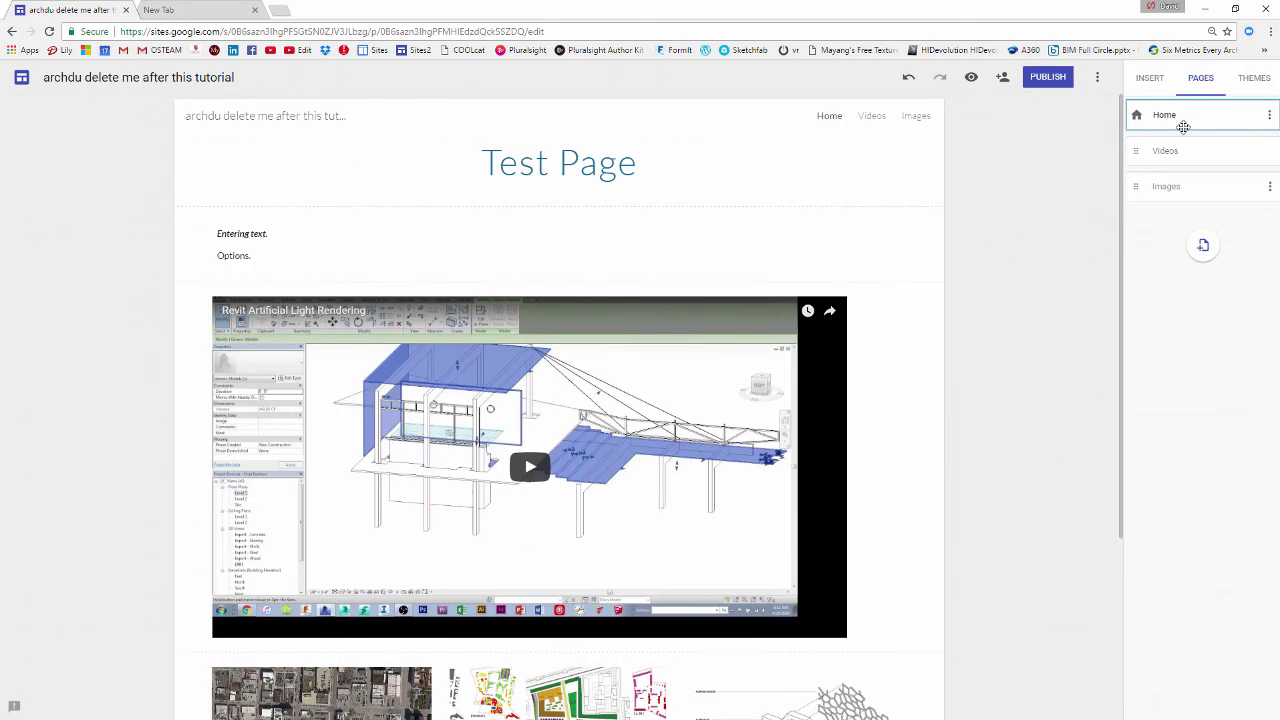
Step: Try the Simple theme's pink, green and purple accent colours and set the accent to black
{"action": "left_click", "coordinate": [1250, 80]}
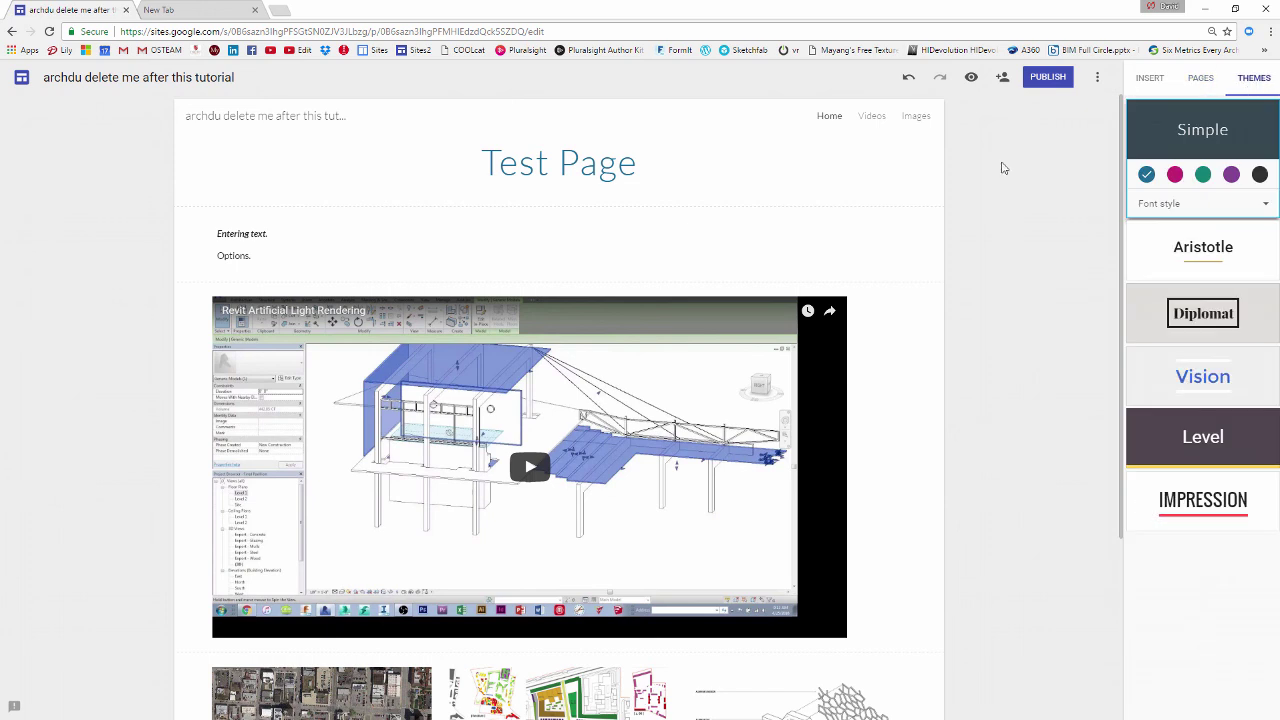
{"action": "left_click", "coordinate": [1175, 174]}
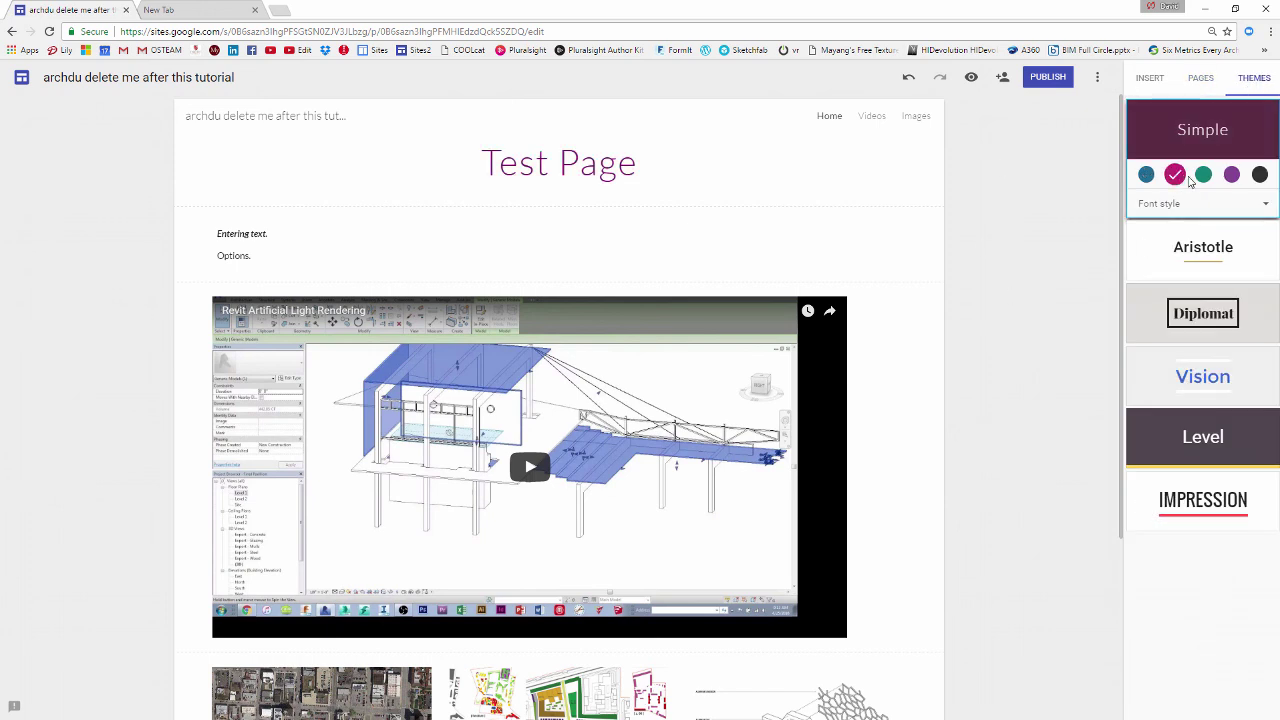
{"action": "left_click", "coordinate": [1203, 176]}
{"action": "left_click", "coordinate": [1231, 175]}
{"action": "left_click", "coordinate": [1261, 176]}
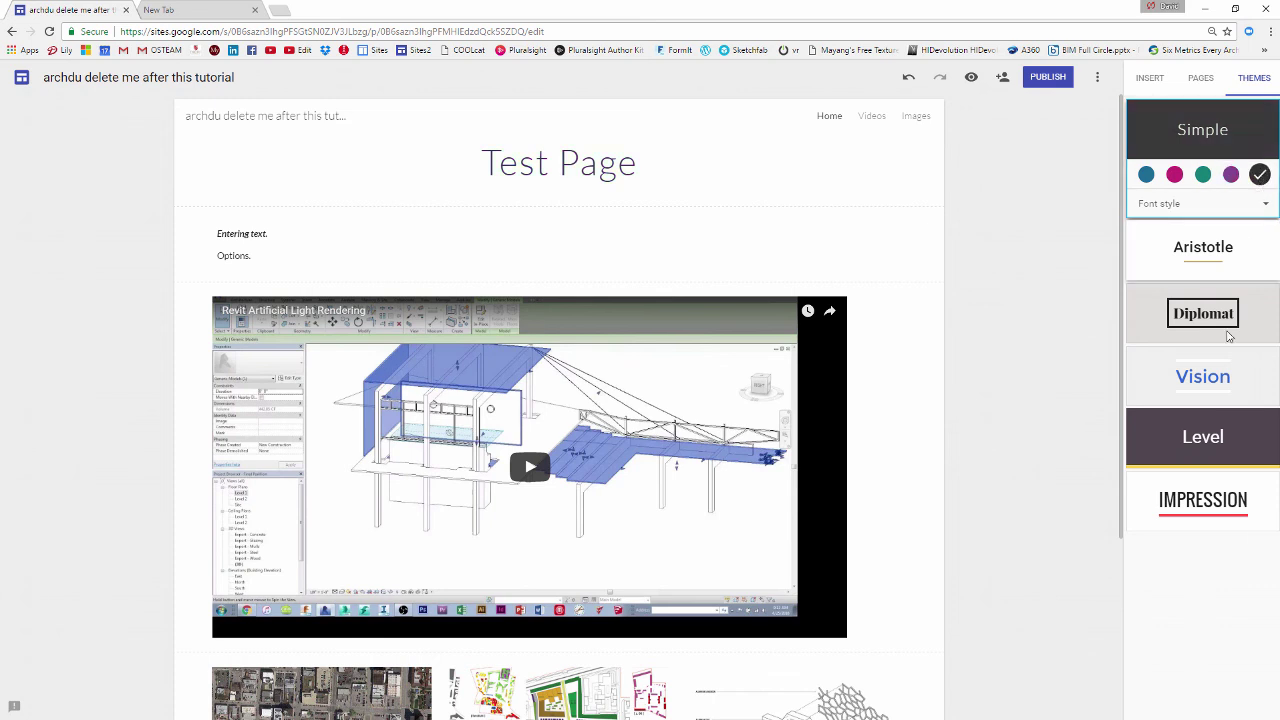
Step: Try the Vision and Impression themes on the site and return to the Simple theme
{"action": "left_click", "coordinate": [1208, 390]}
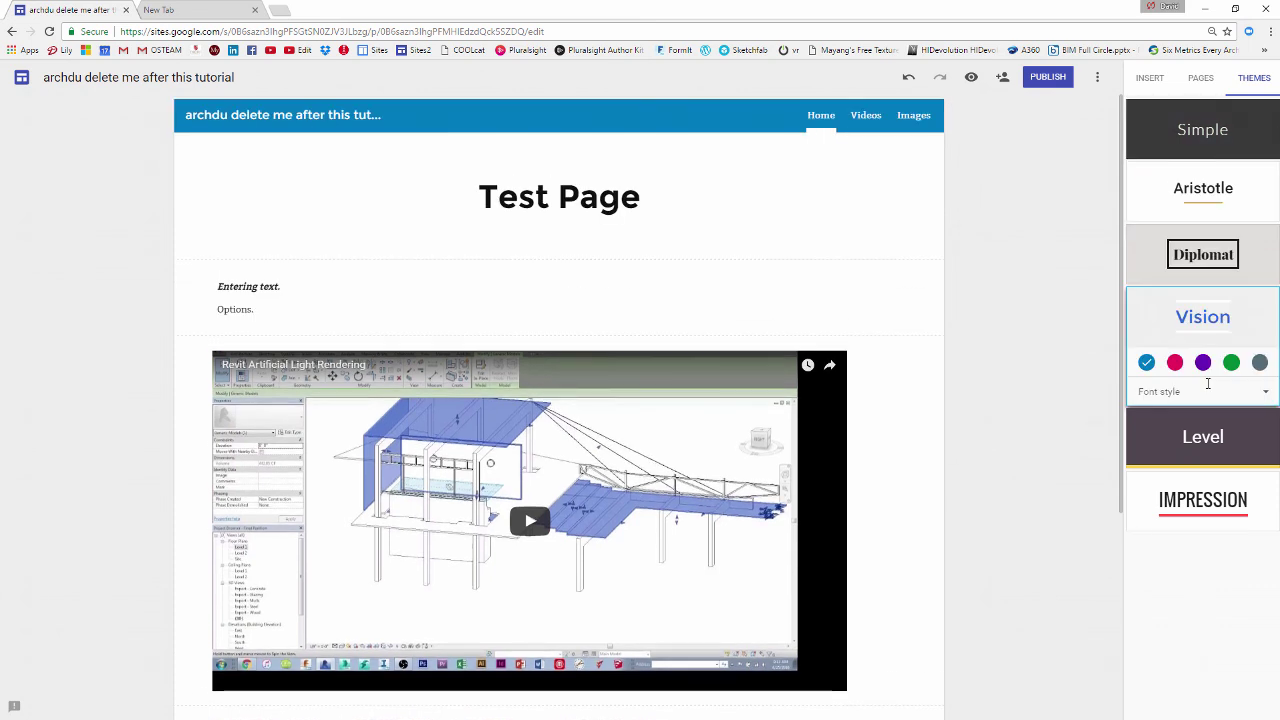
{"action": "left_click", "coordinate": [1197, 498]}
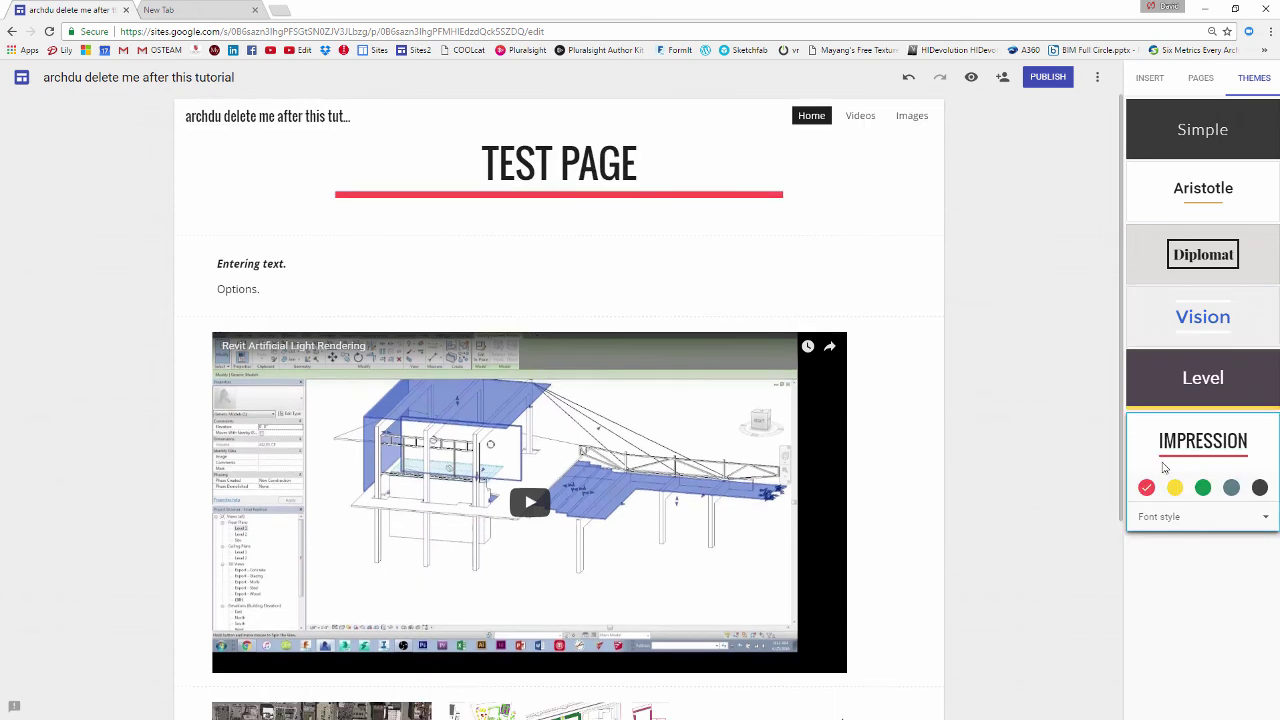
{"action": "left_click", "coordinate": [1224, 127]}
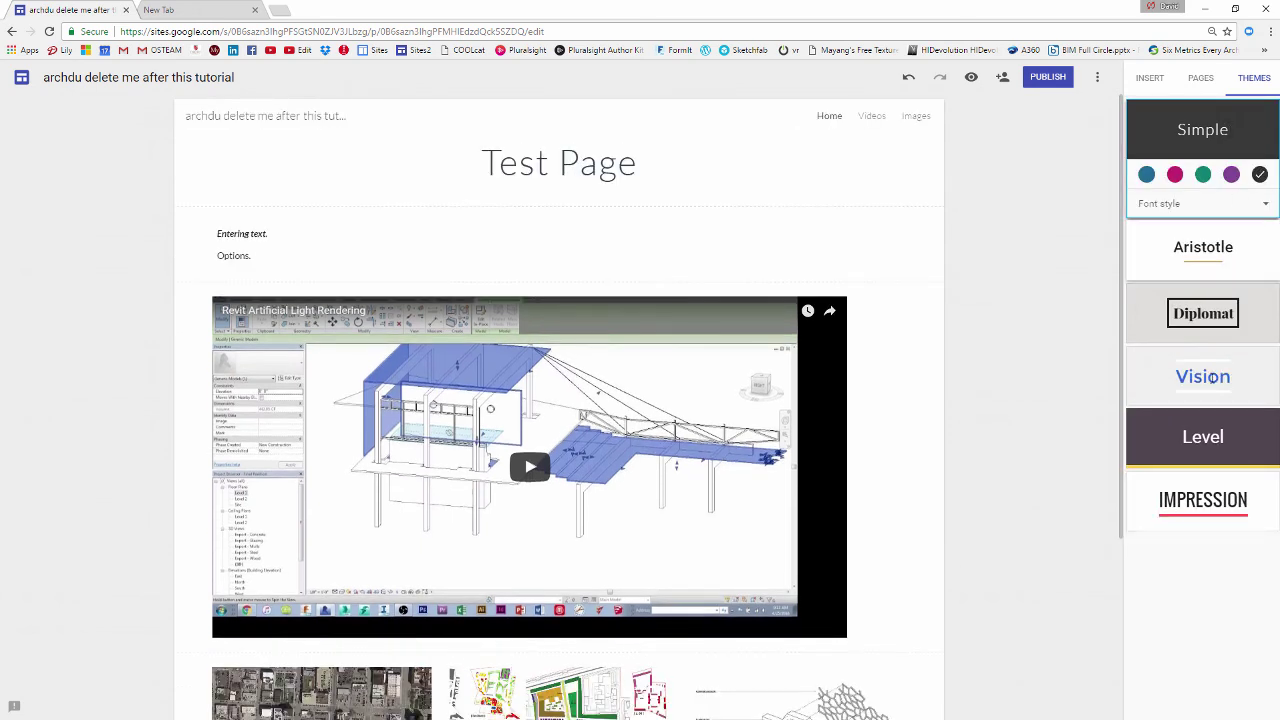
{"action": "left_click", "coordinate": [1262, 203]}
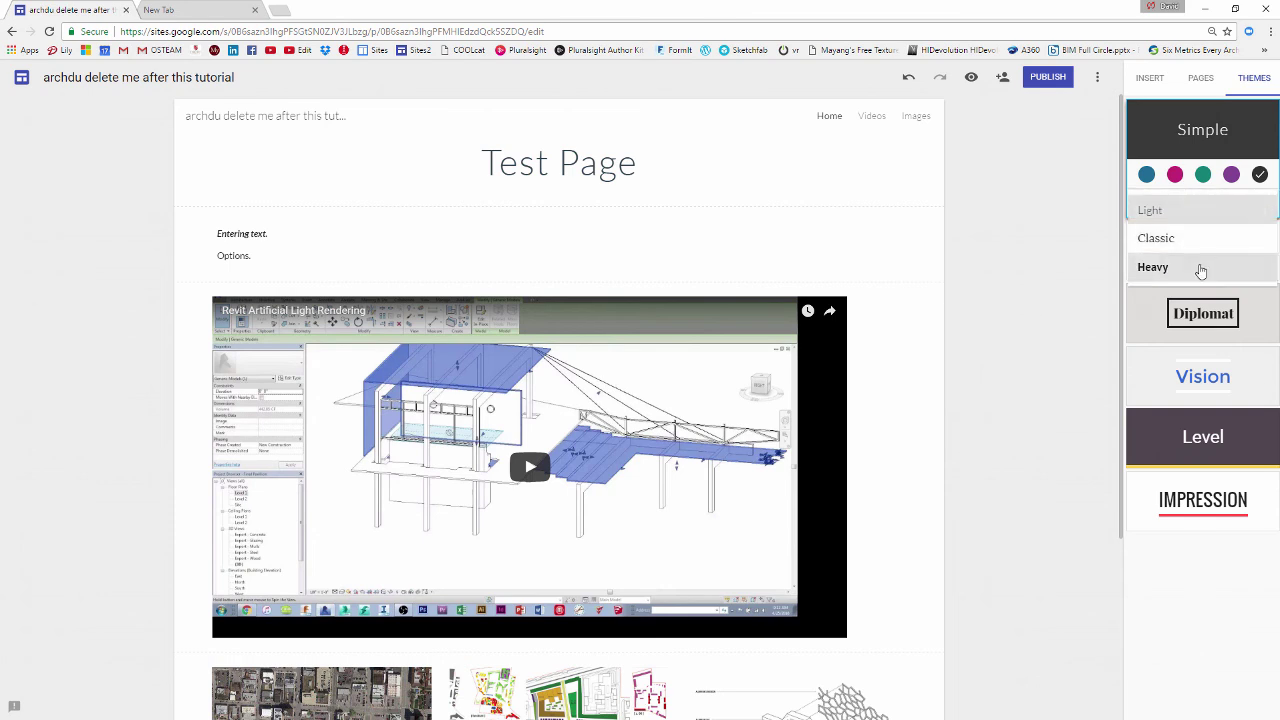
{"action": "left_click", "coordinate": [1050, 245]}
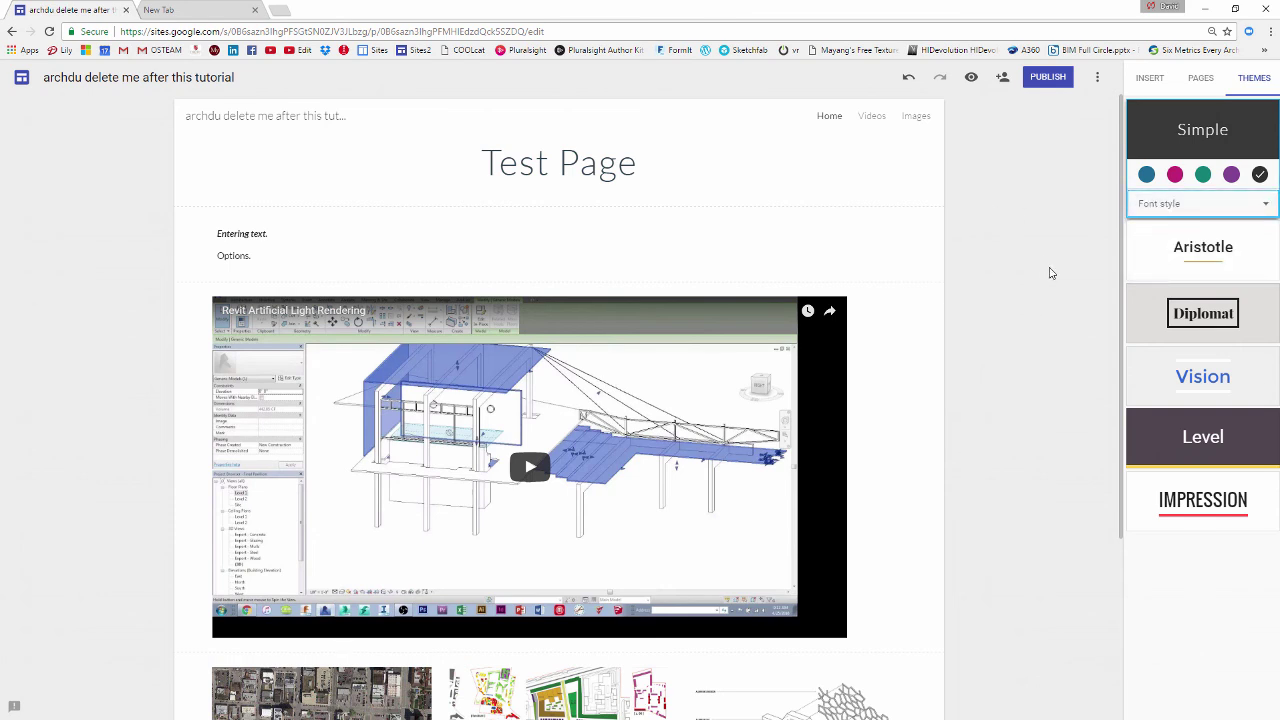
{"action": "scroll", "coordinate": [1037, 280], "scroll_direction": "down", "scroll_amount": 3}
{"action": "scroll", "coordinate": [1032, 282], "scroll_direction": "up", "scroll_amount": 3}
{"action": "left_click", "coordinate": [1203, 82]}
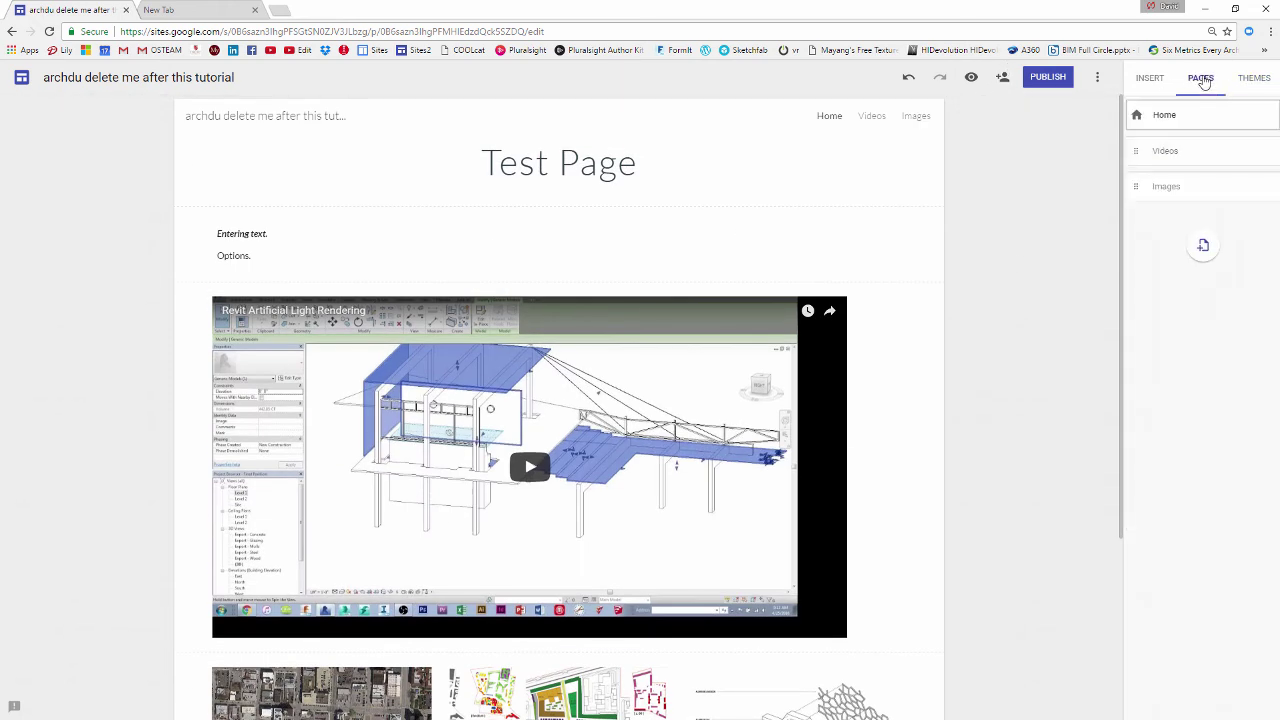
{"action": "left_click", "coordinate": [1150, 80]}
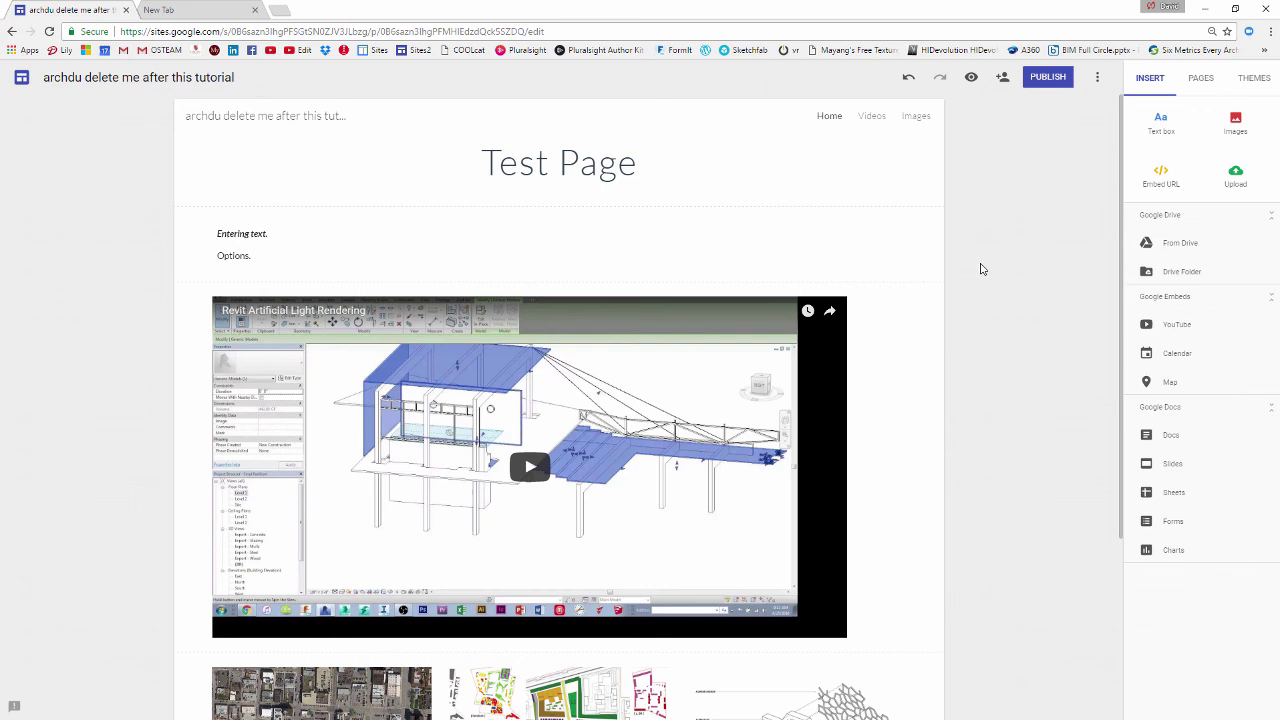
{"action": "scroll", "coordinate": [985, 267], "scroll_direction": "down", "scroll_amount": 3}
{"action": "scroll", "coordinate": [986, 267], "scroll_direction": "up", "scroll_amount": 3}
Step: Publish the site to the web with the site location dutest-delete
{"action": "left_click", "coordinate": [1050, 78]}
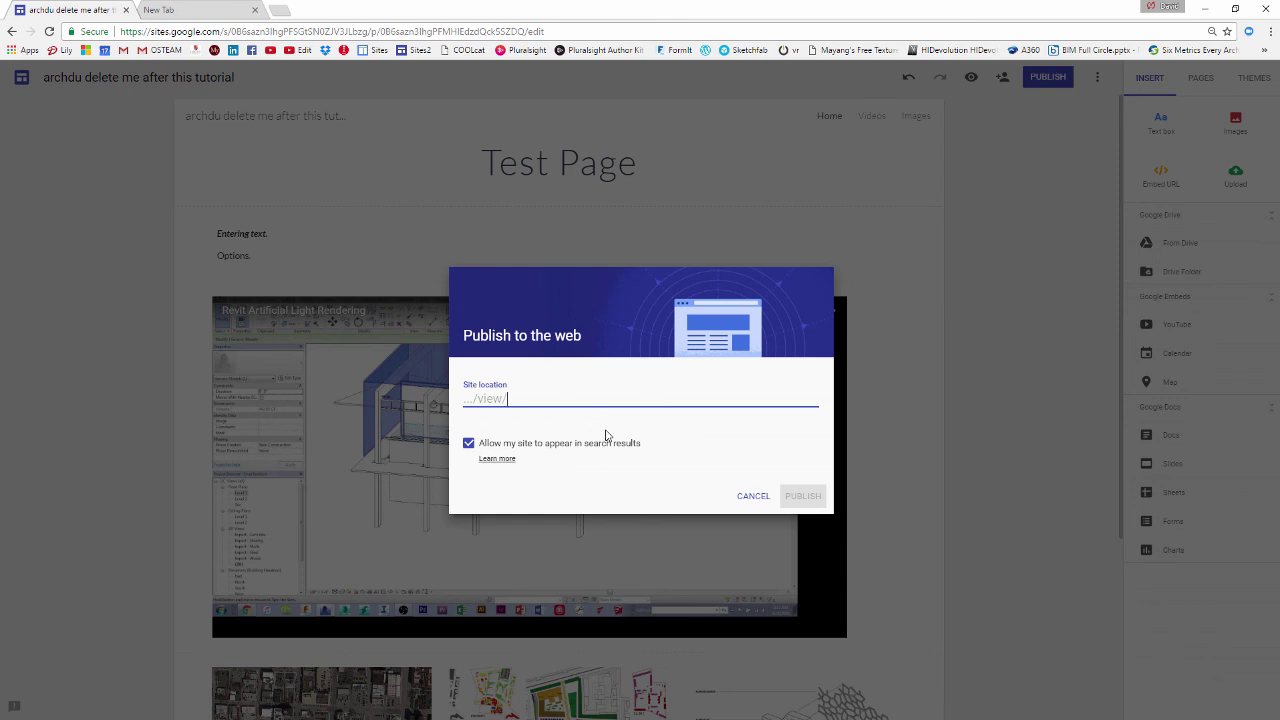
{"action": "type", "text": "dutest"}
{"action": "type", "text": "st"}
{"action": "type", "text": "-delete"}
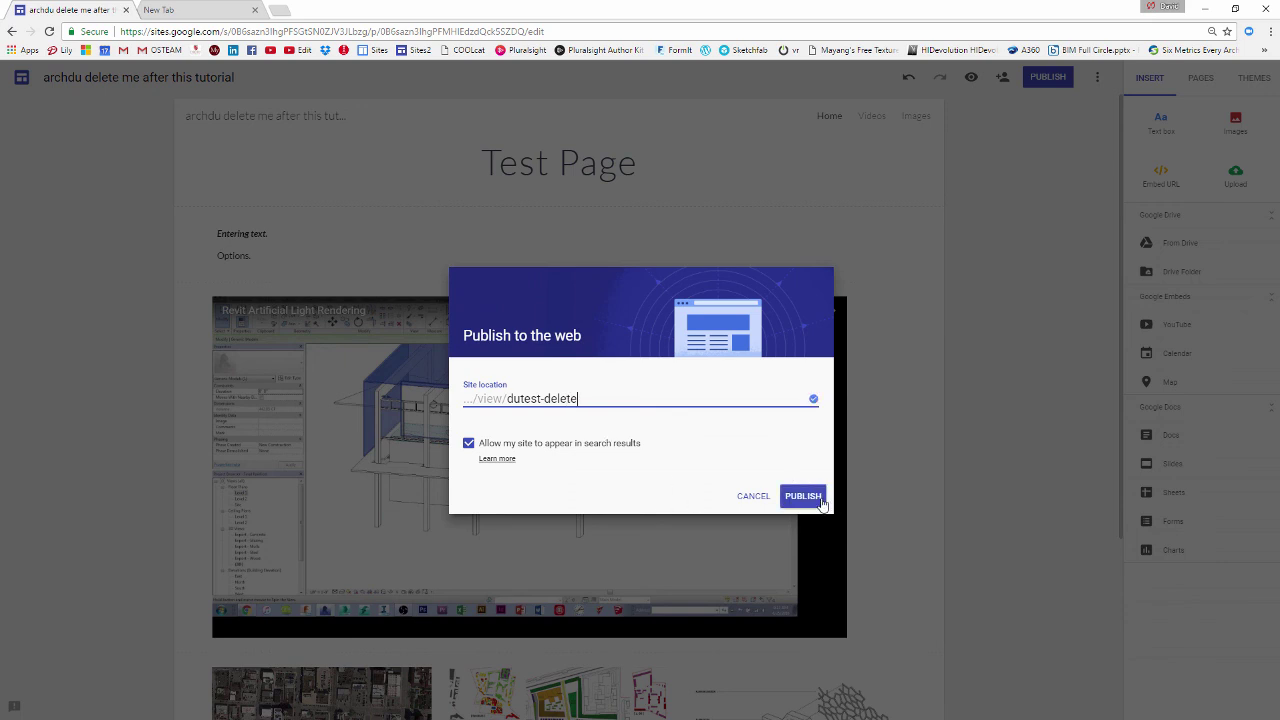
{"action": "left_click", "coordinate": [805, 497]}
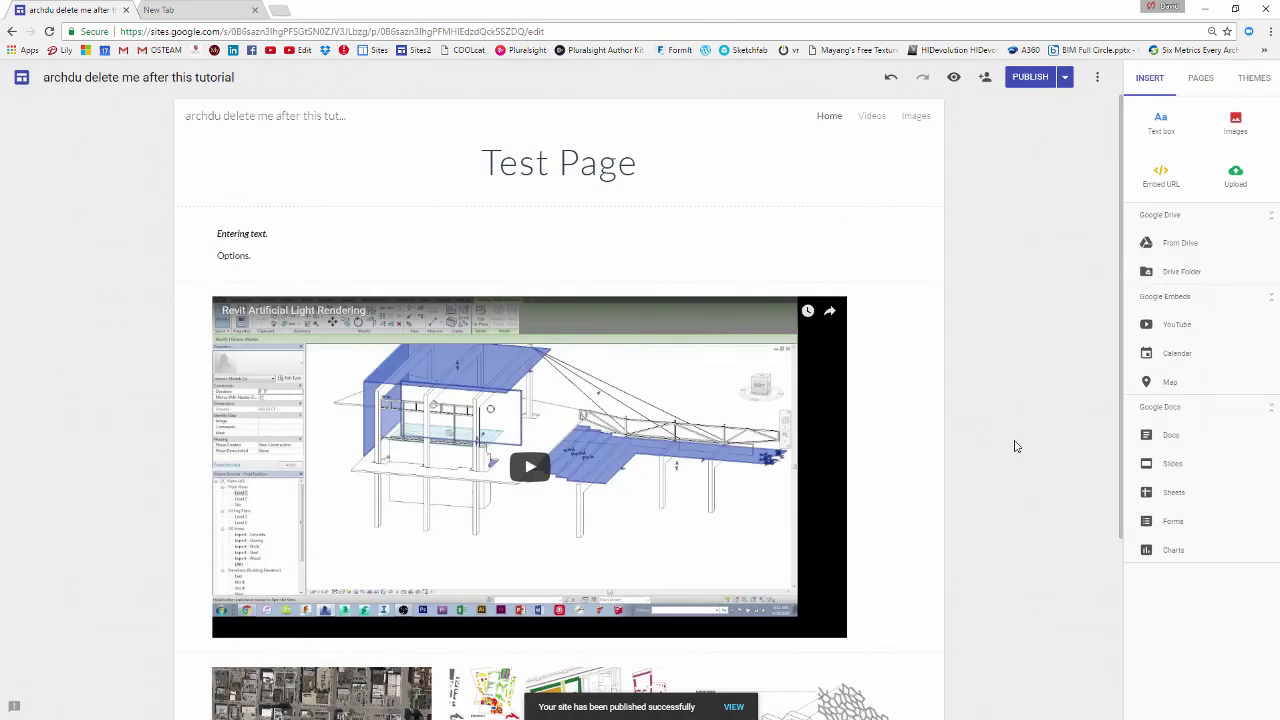
Step: View the published site and look over its Home page
{"action": "left_click", "coordinate": [1065, 77]}
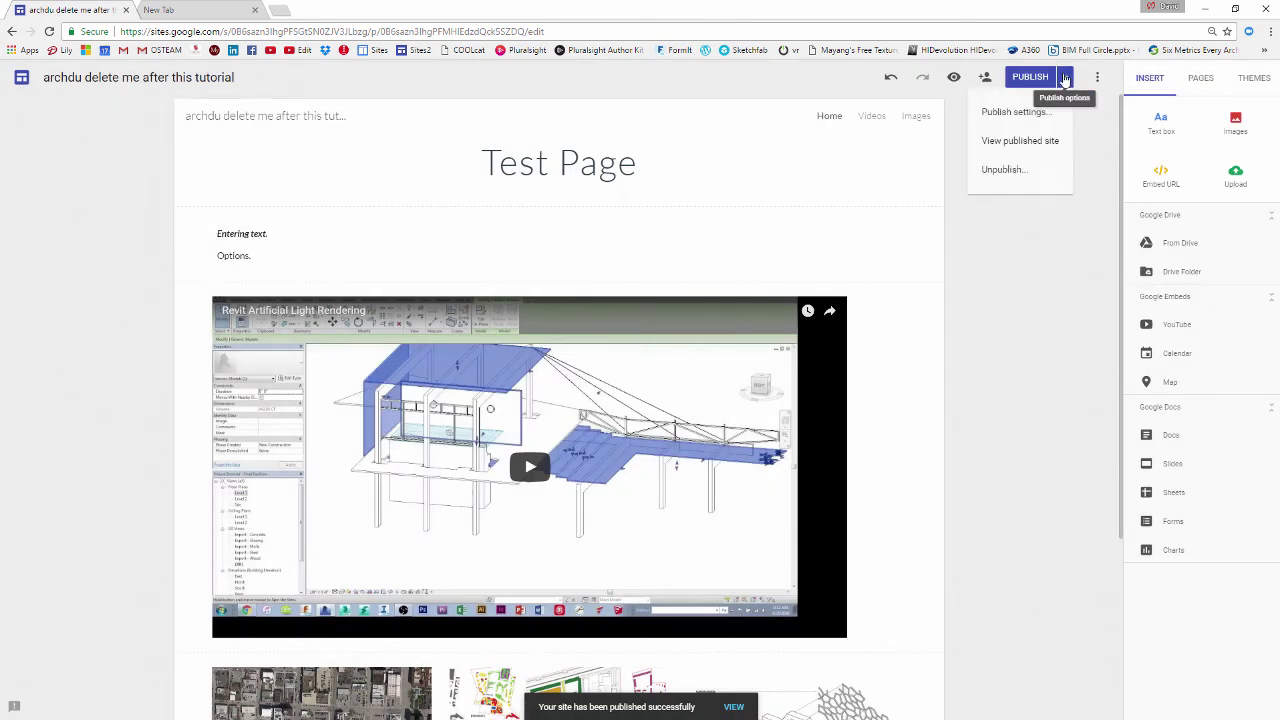
{"action": "left_click", "coordinate": [1026, 141]}
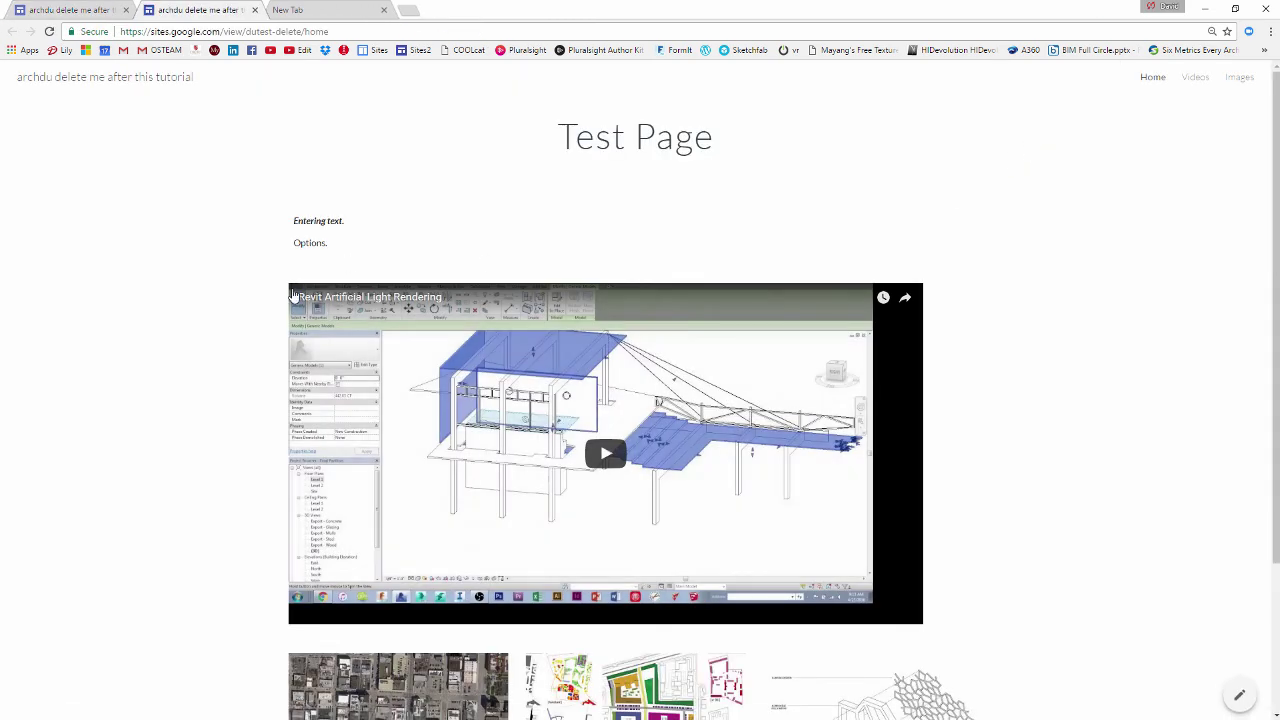
{"action": "scroll", "coordinate": [1025, 147], "scroll_direction": "down", "scroll_amount": 2}
{"action": "scroll", "coordinate": [949, 429], "scroll_direction": "up", "scroll_amount": 2}
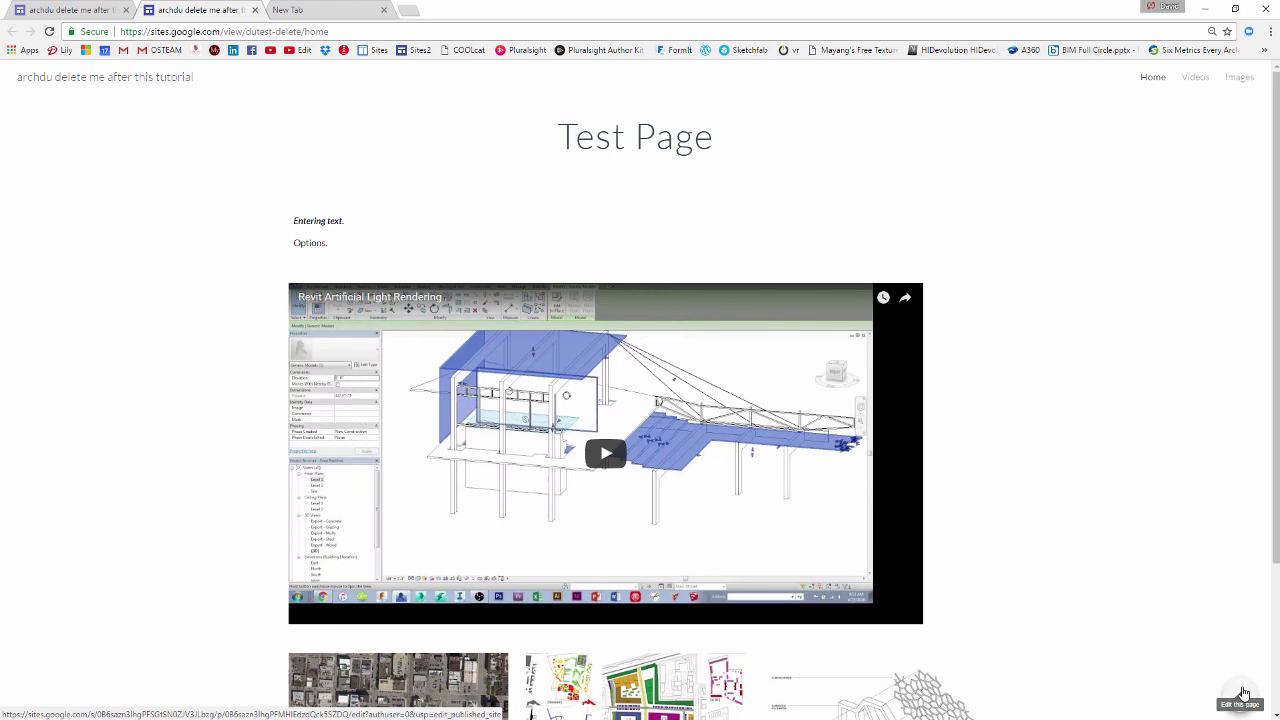
Step: Open the Home page for editing directly from the published site
{"action": "left_click", "coordinate": [1242, 695]}
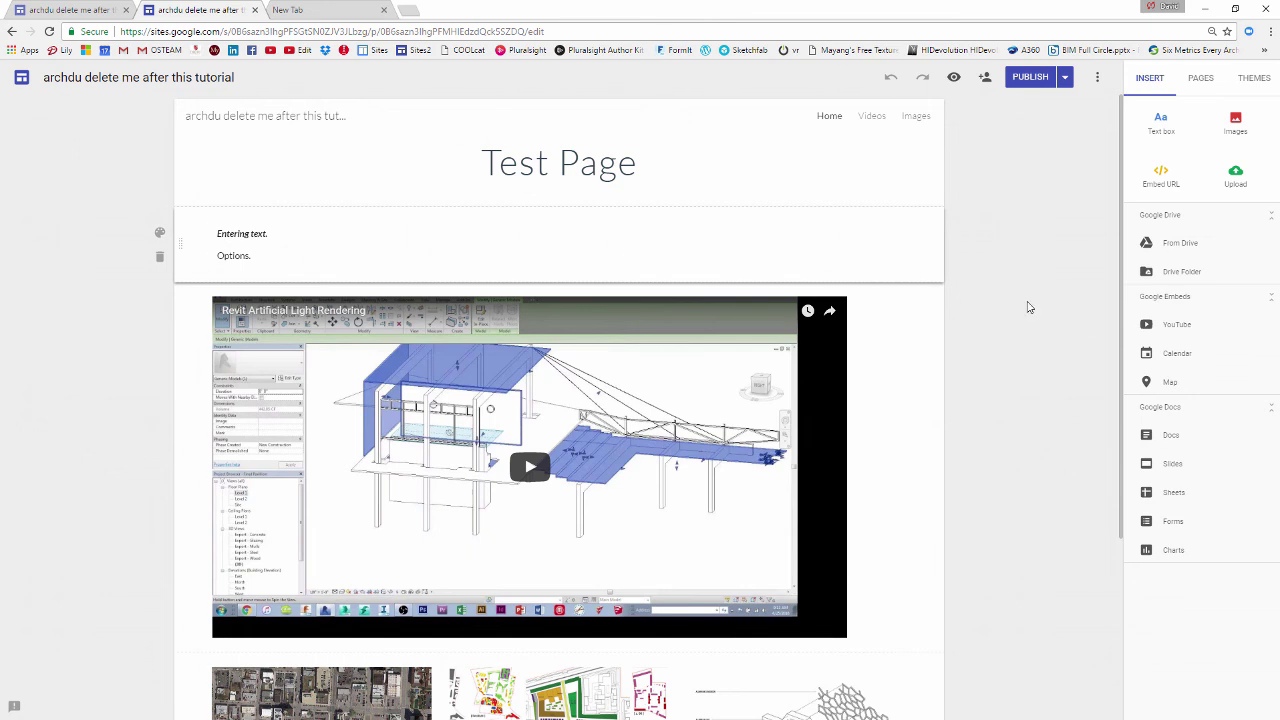
{"action": "scroll", "coordinate": [1026, 310], "scroll_direction": "down", "scroll_amount": 2}
{"action": "scroll", "coordinate": [1026, 310], "scroll_direction": "down", "scroll_amount": 1}
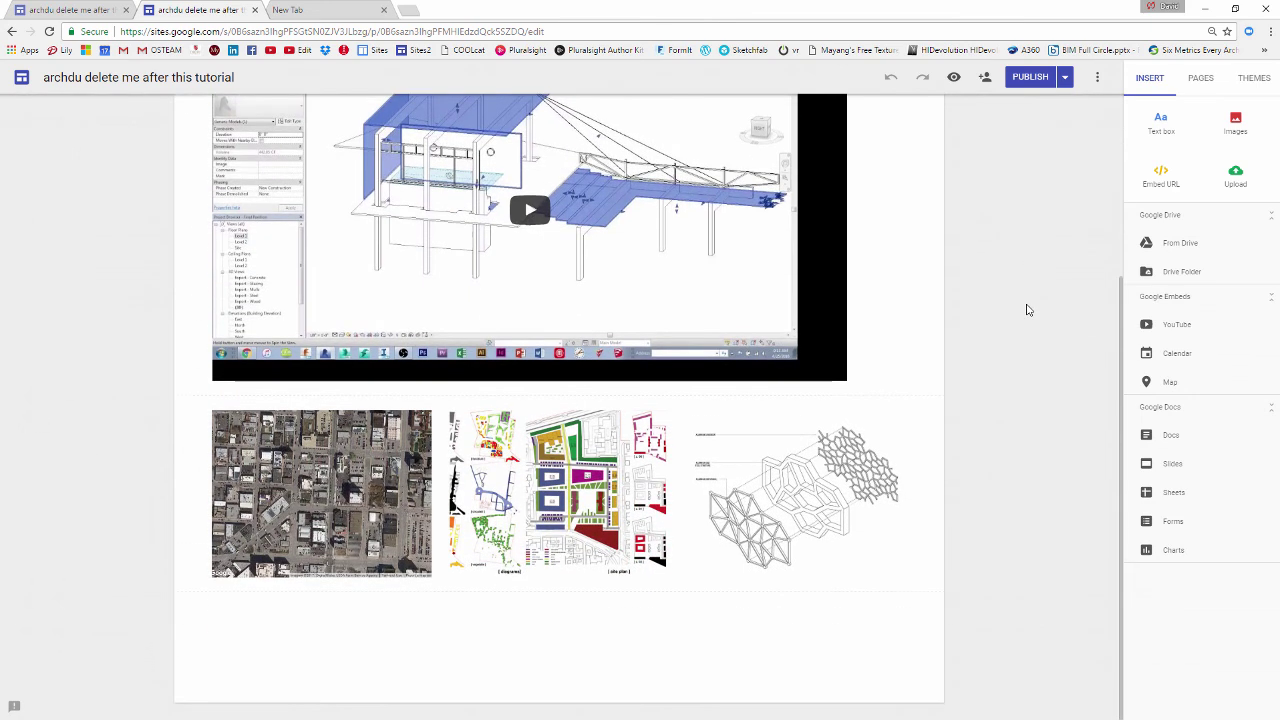
{"action": "scroll", "coordinate": [750, 210], "scroll_direction": "up", "scroll_amount": 3}
Step: Compare the two open editor copies of the site and close the original one, keeping the copy opened from the published site
{"action": "left_click", "coordinate": [70, 12]}
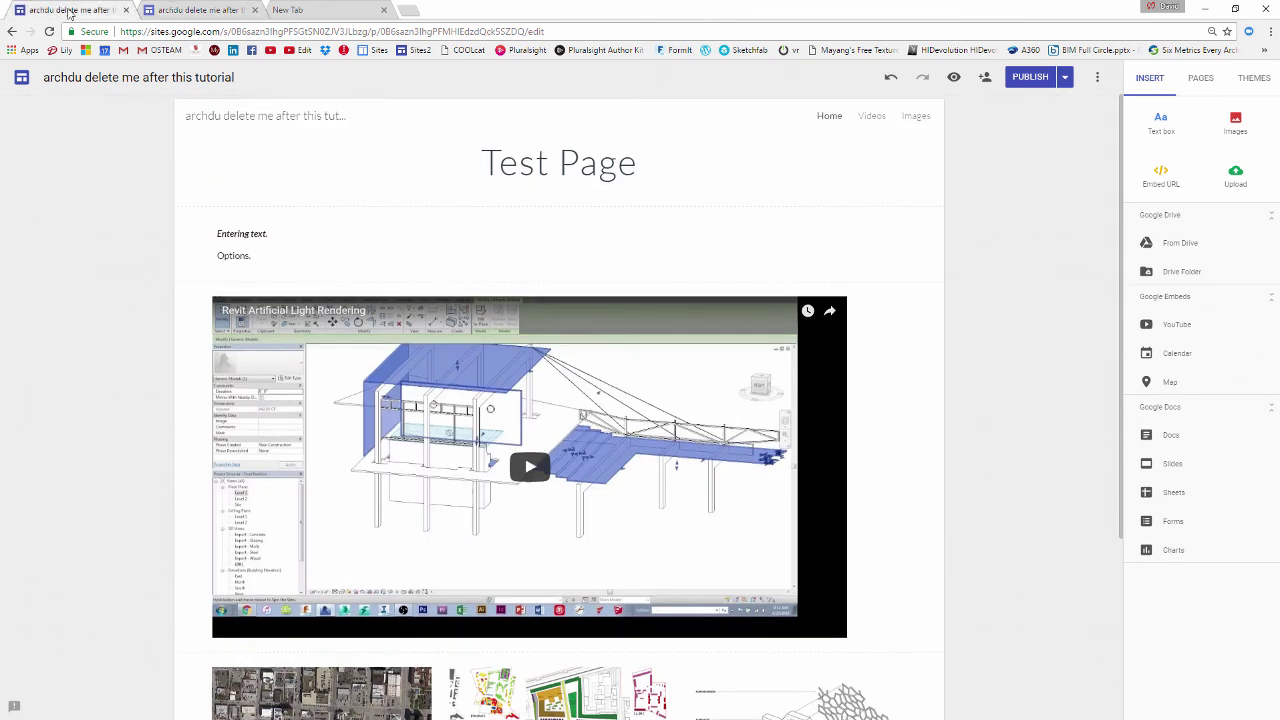
{"action": "left_click", "coordinate": [210, 10]}
{"action": "left_click", "coordinate": [94, 12]}
{"action": "left_click", "coordinate": [172, 12]}
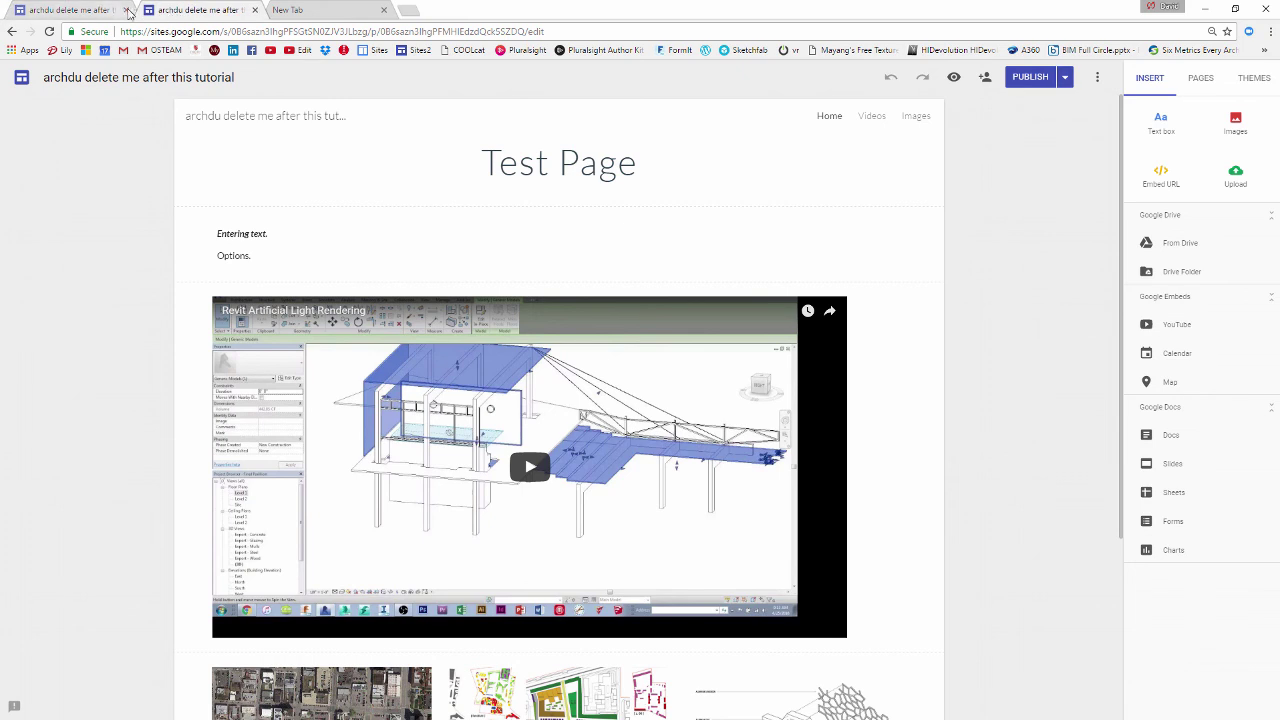
{"action": "left_click", "coordinate": [126, 10]}
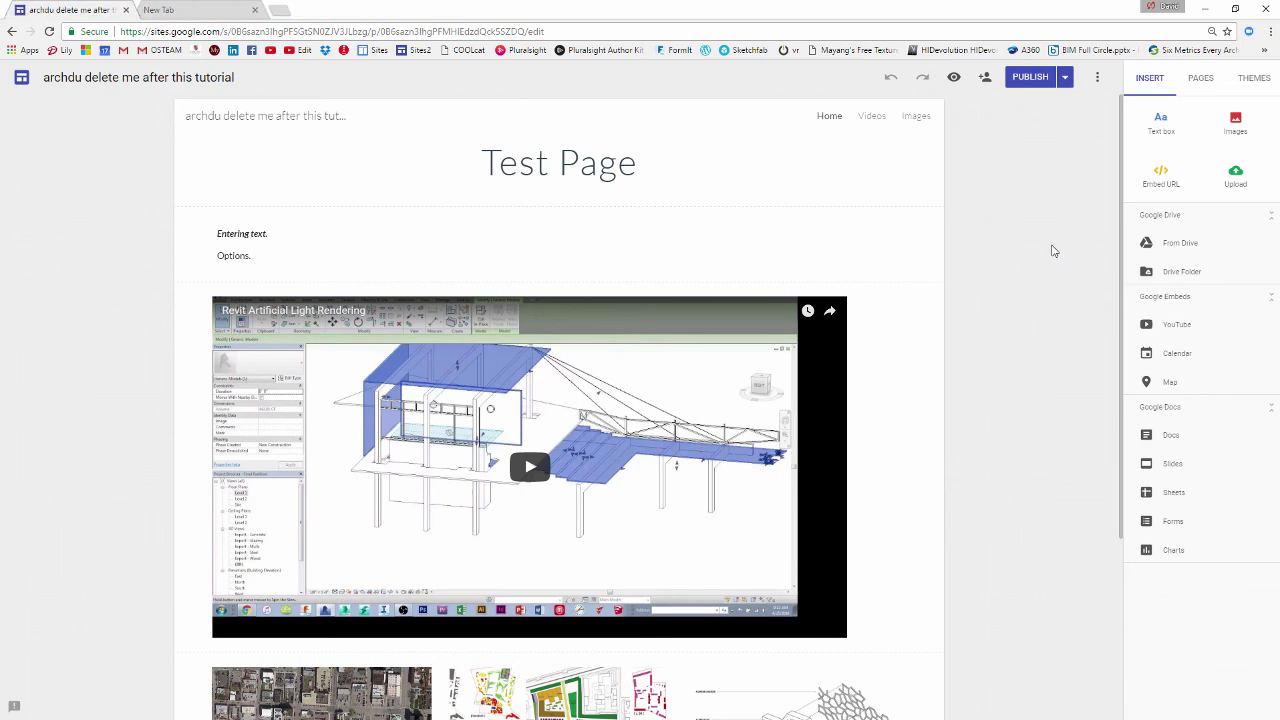
{"action": "scroll", "coordinate": [1056, 254], "scroll_direction": "down", "scroll_amount": 3}
{"action": "scroll", "coordinate": [1062, 262], "scroll_direction": "up", "scroll_amount": 3}
{"action": "scroll", "coordinate": [1049, 266], "scroll_direction": "down", "scroll_amount": 3}
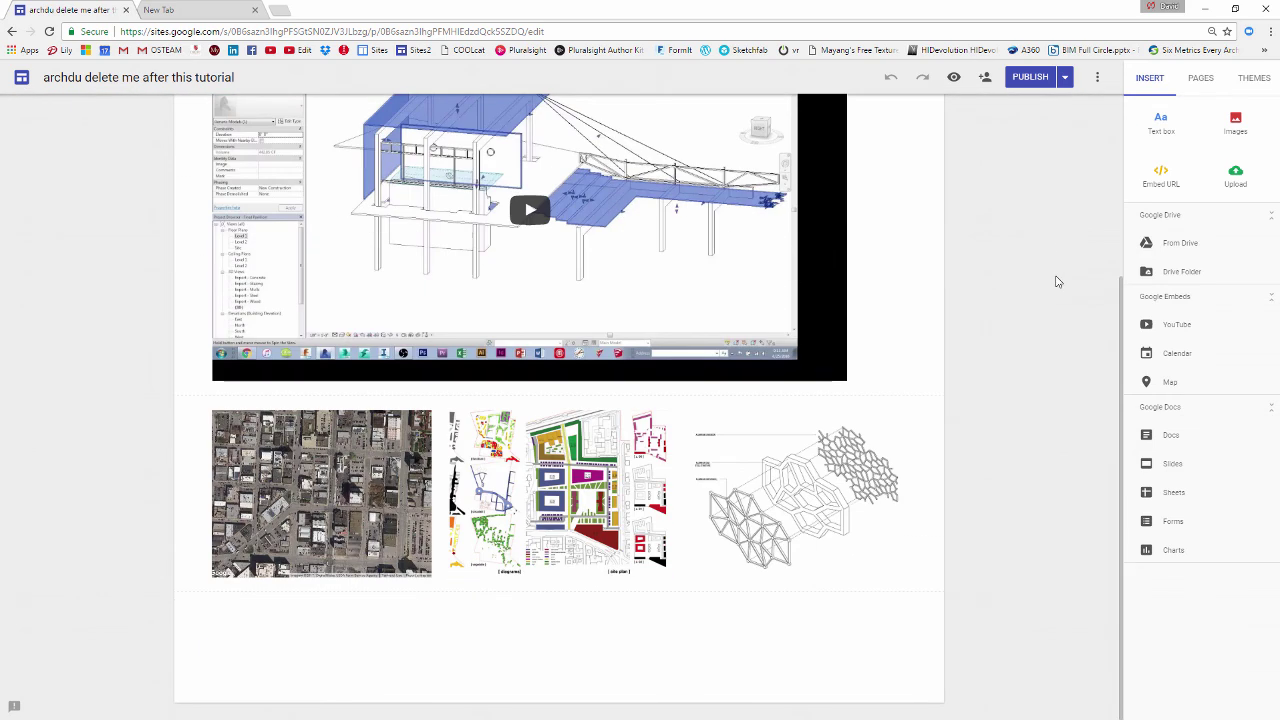
{"action": "scroll", "coordinate": [1056, 282], "scroll_direction": "up", "scroll_amount": 3}
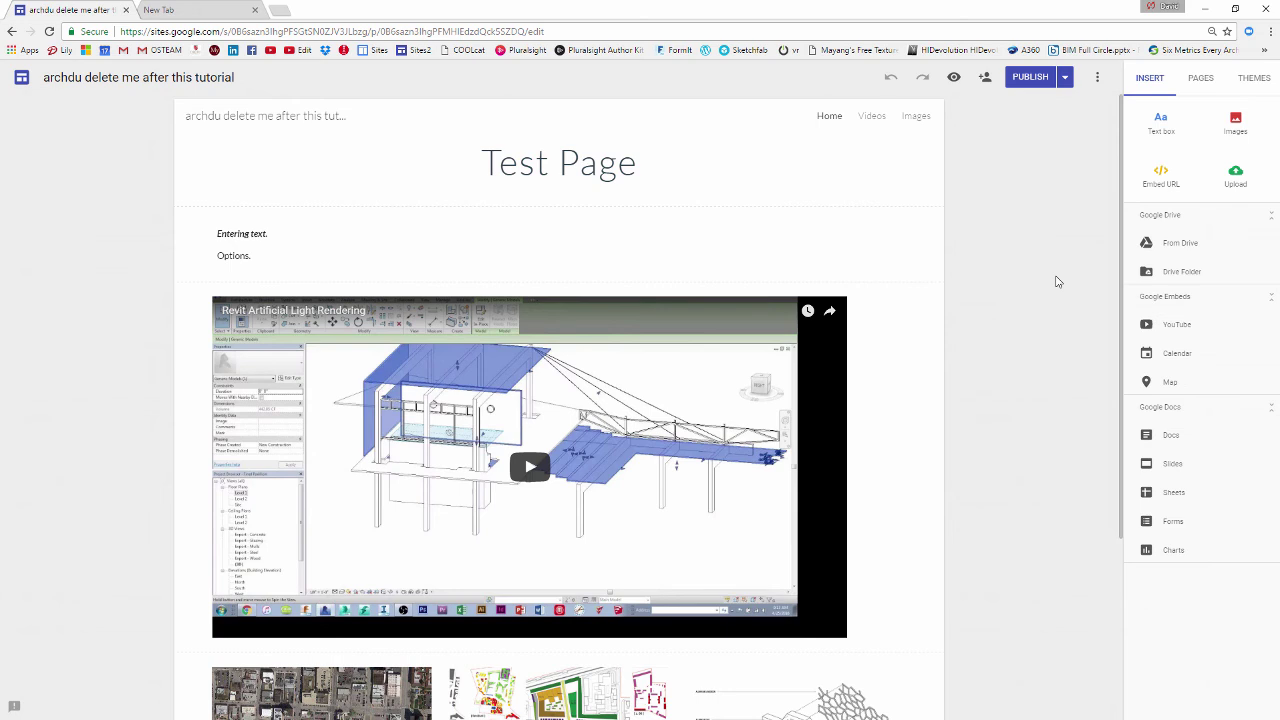
{"action": "scroll", "coordinate": [1058, 282], "scroll_direction": "down", "scroll_amount": 3}
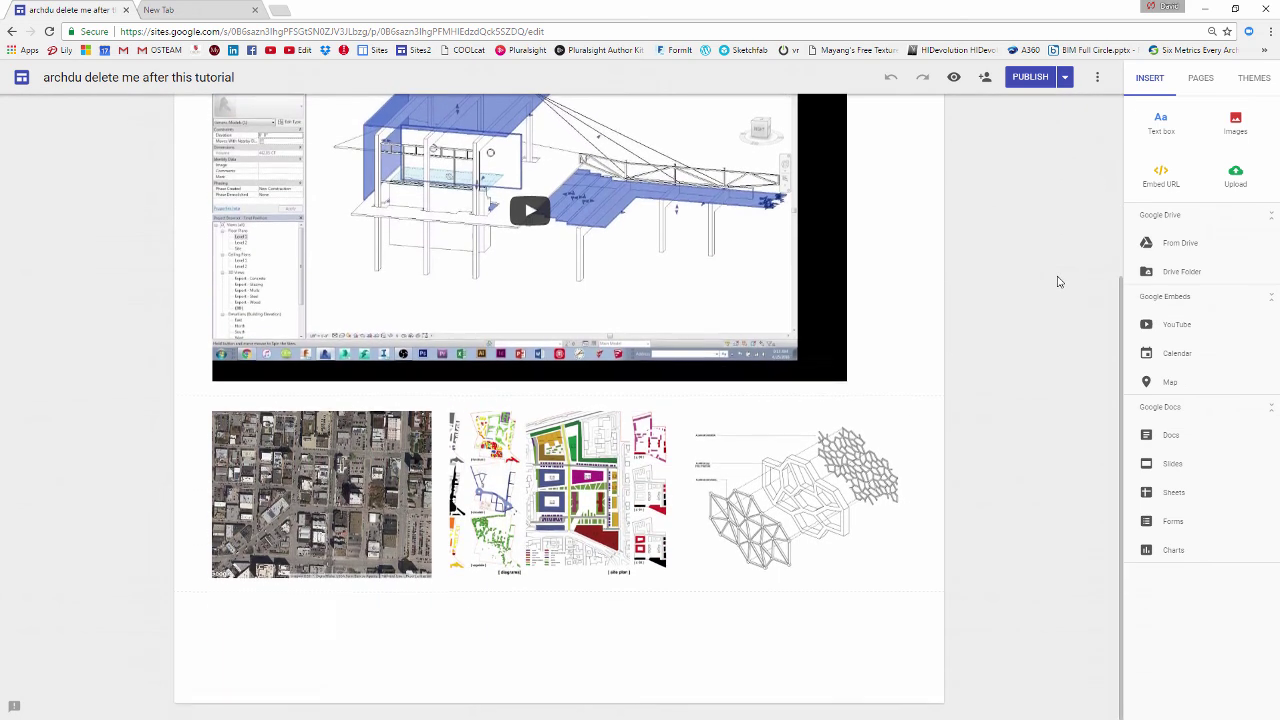
{"action": "scroll", "coordinate": [1058, 282], "scroll_direction": "up", "scroll_amount": 3}
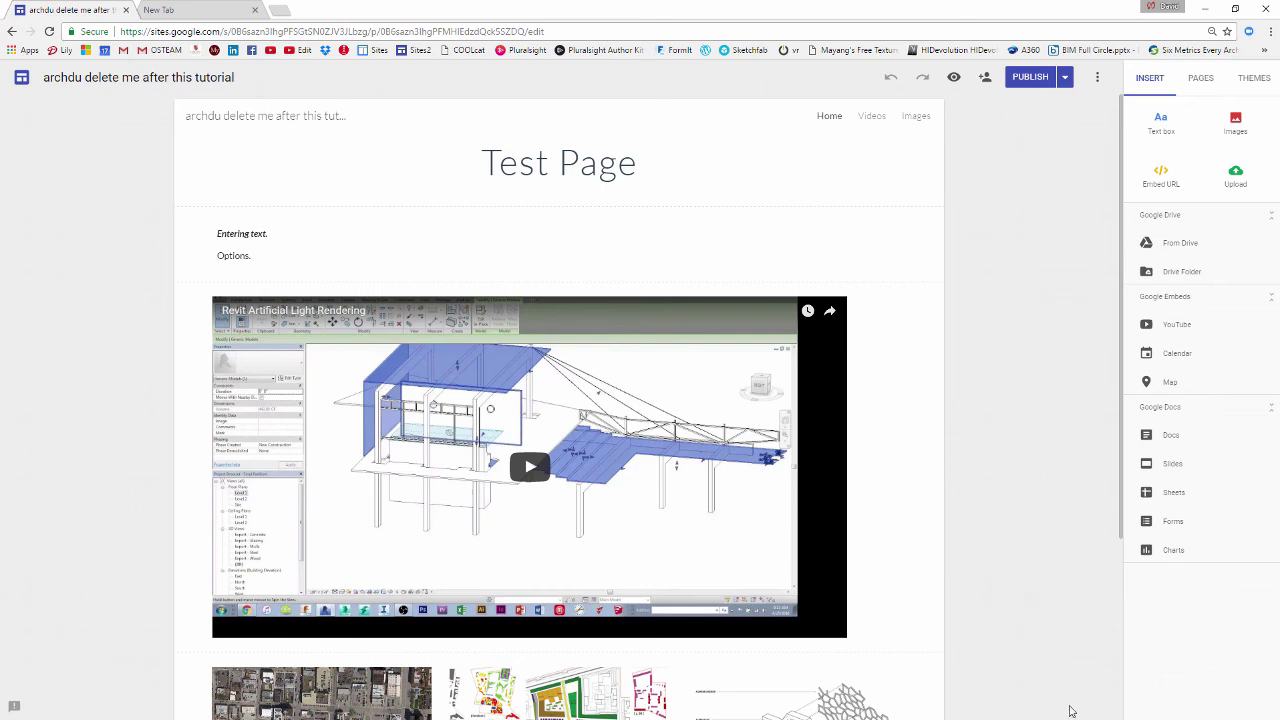
{"action": "mouse_move", "coordinate": [1073, 716]}
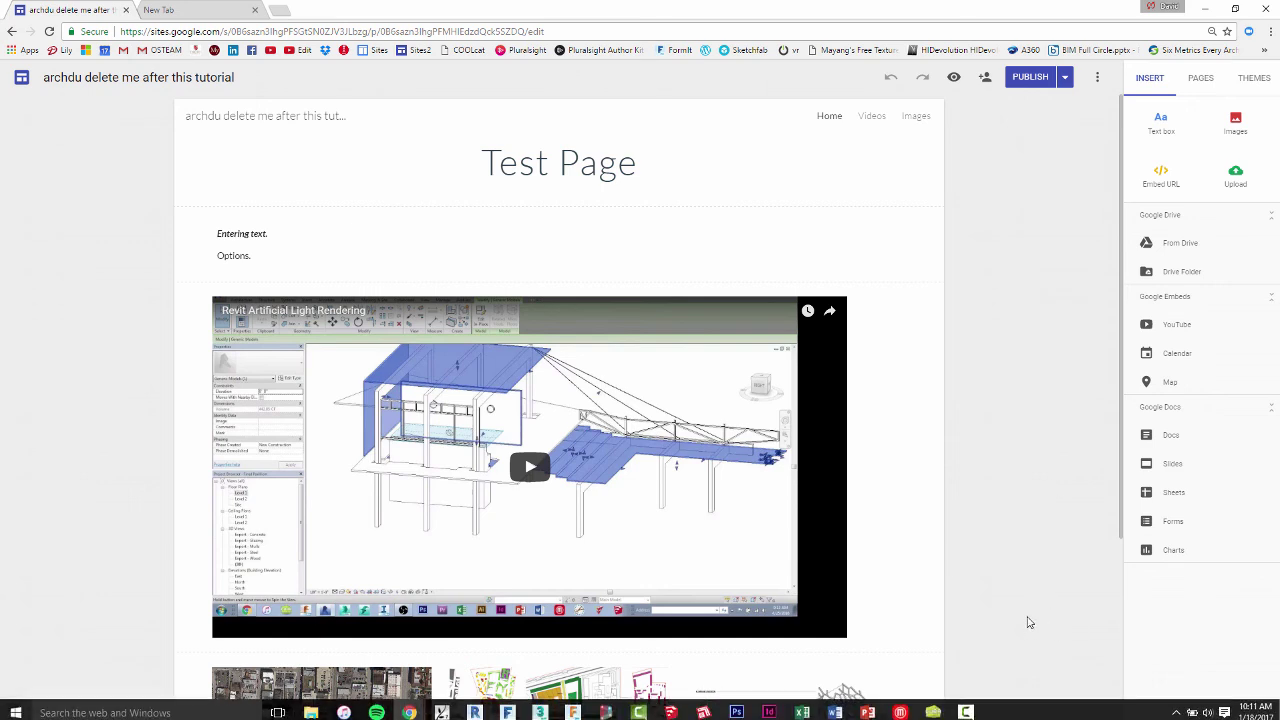